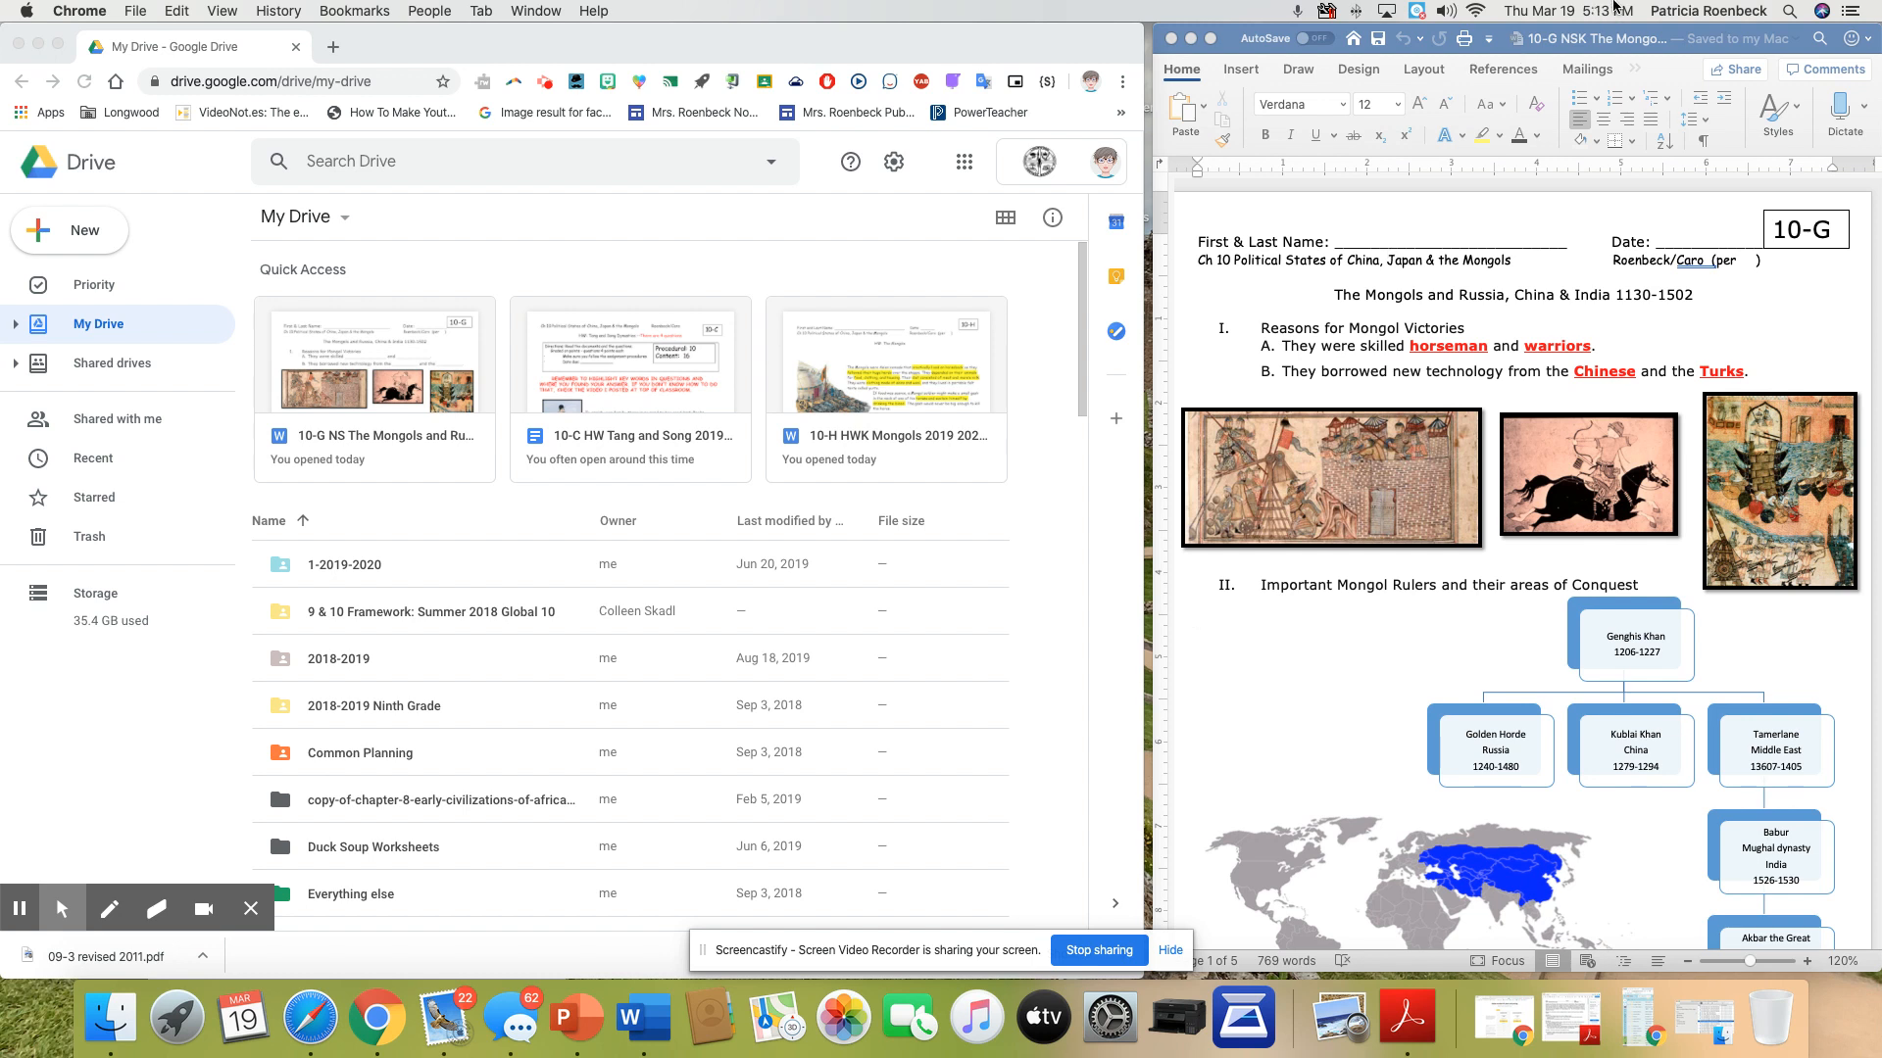
left_click_drag(1645, 37, 1636, 37)
scroll(1541, 460, "down", 10)
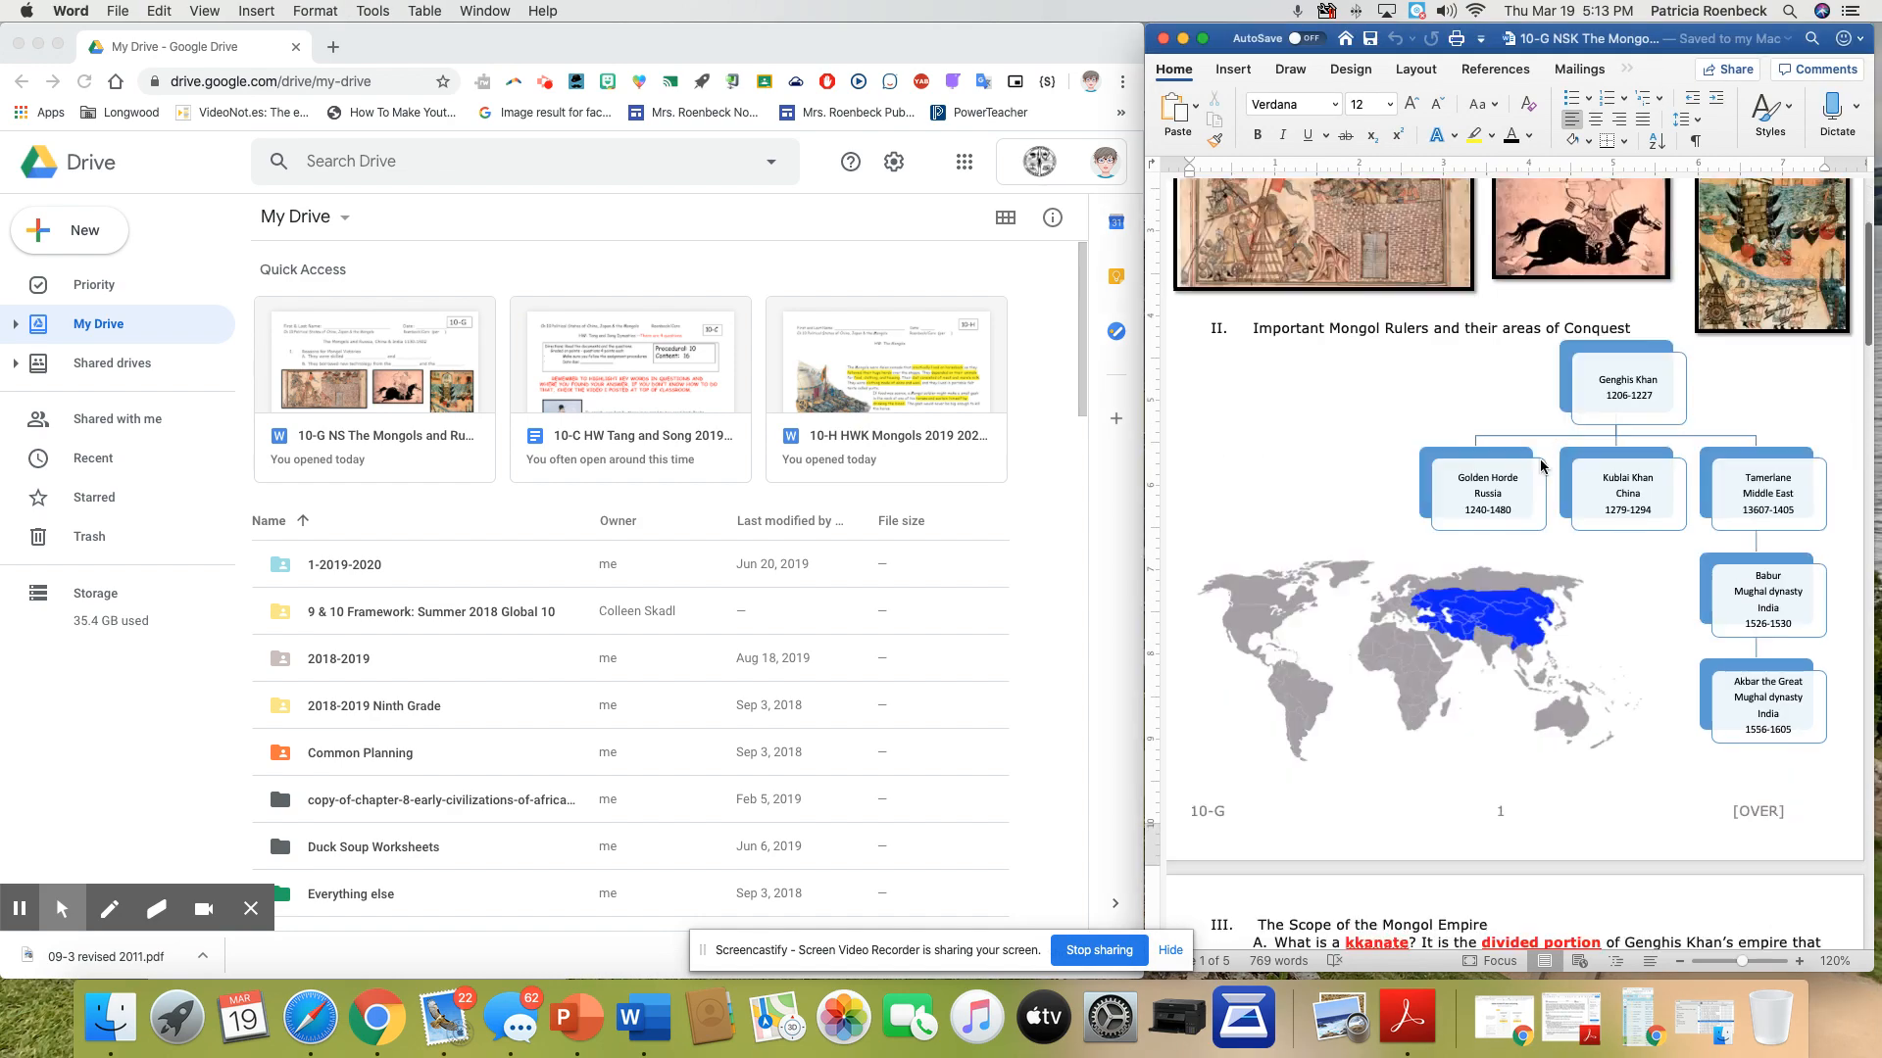
scroll(1541, 461, "down", 5)
scroll(1541, 461, "up", 10)
scroll(1540, 467, "up", 5)
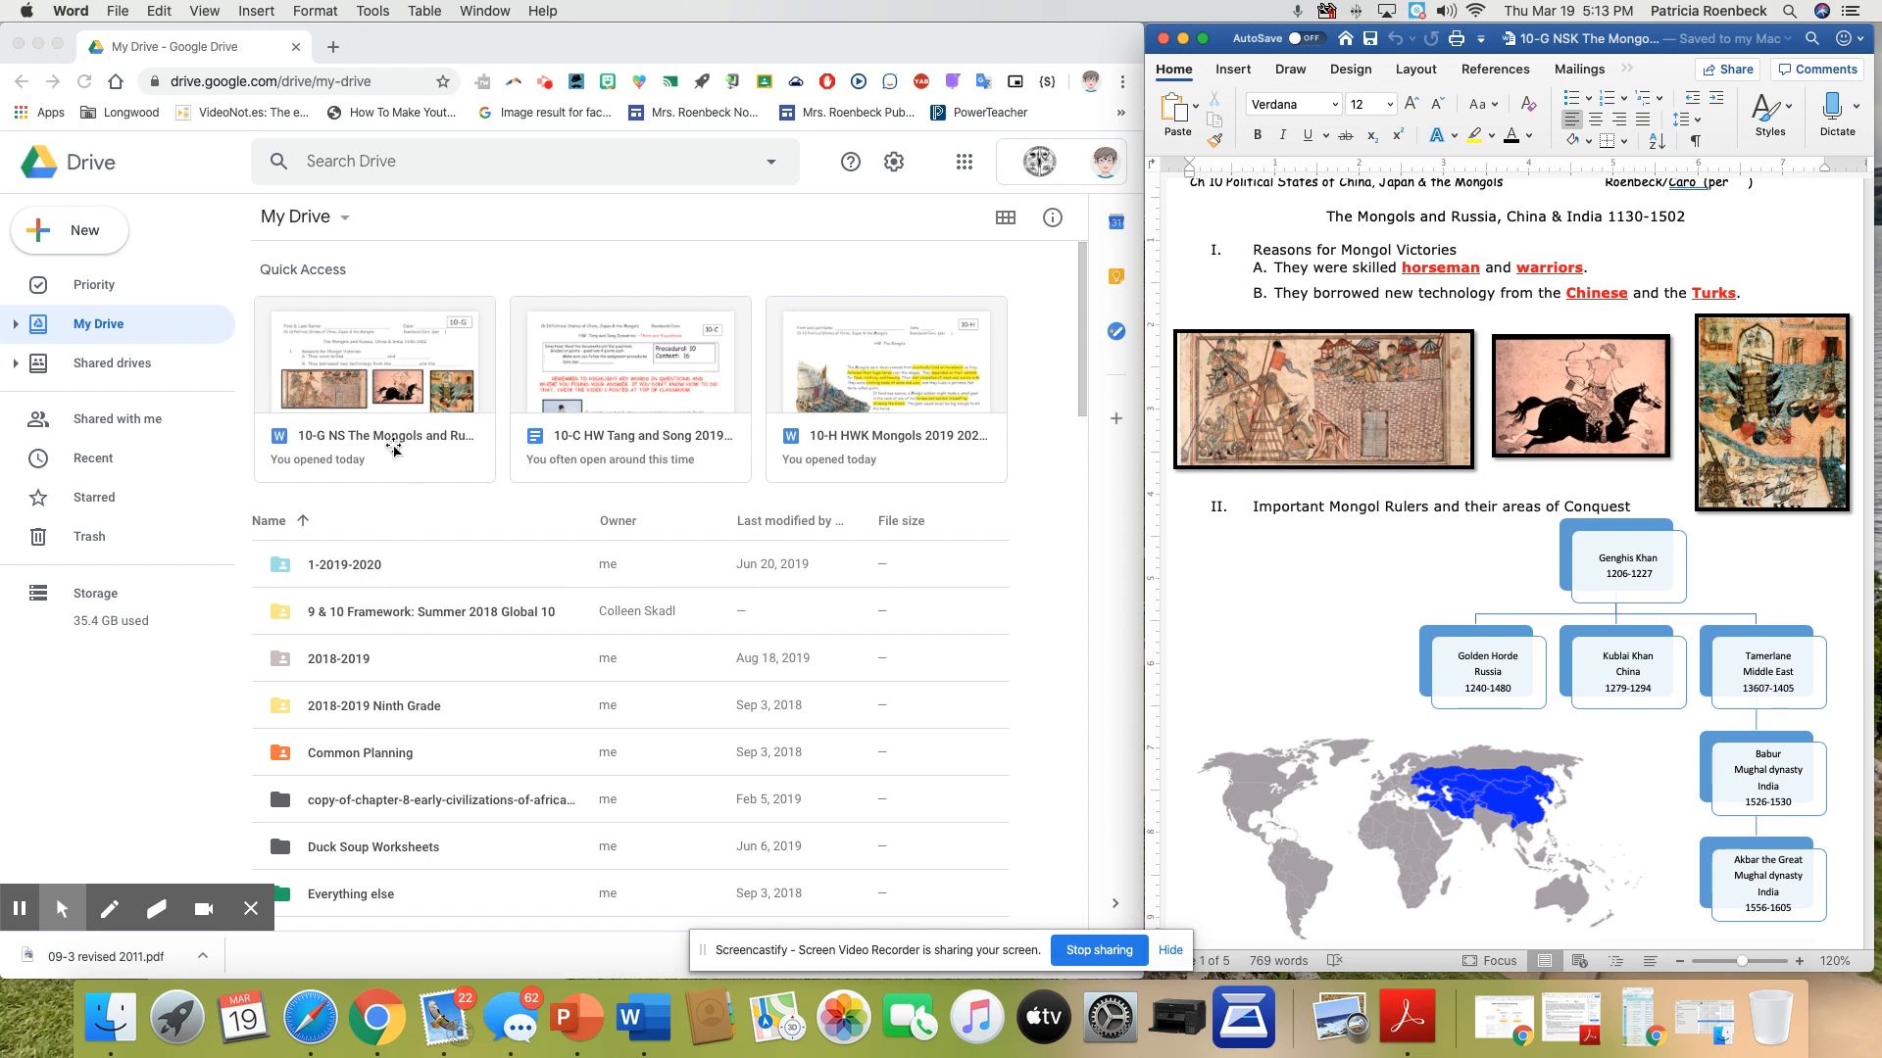
Open the Word file "10-G NS The Mongols and Russia, China, & India 2019 2020" from Drive in Google Docs
left_click(395, 448)
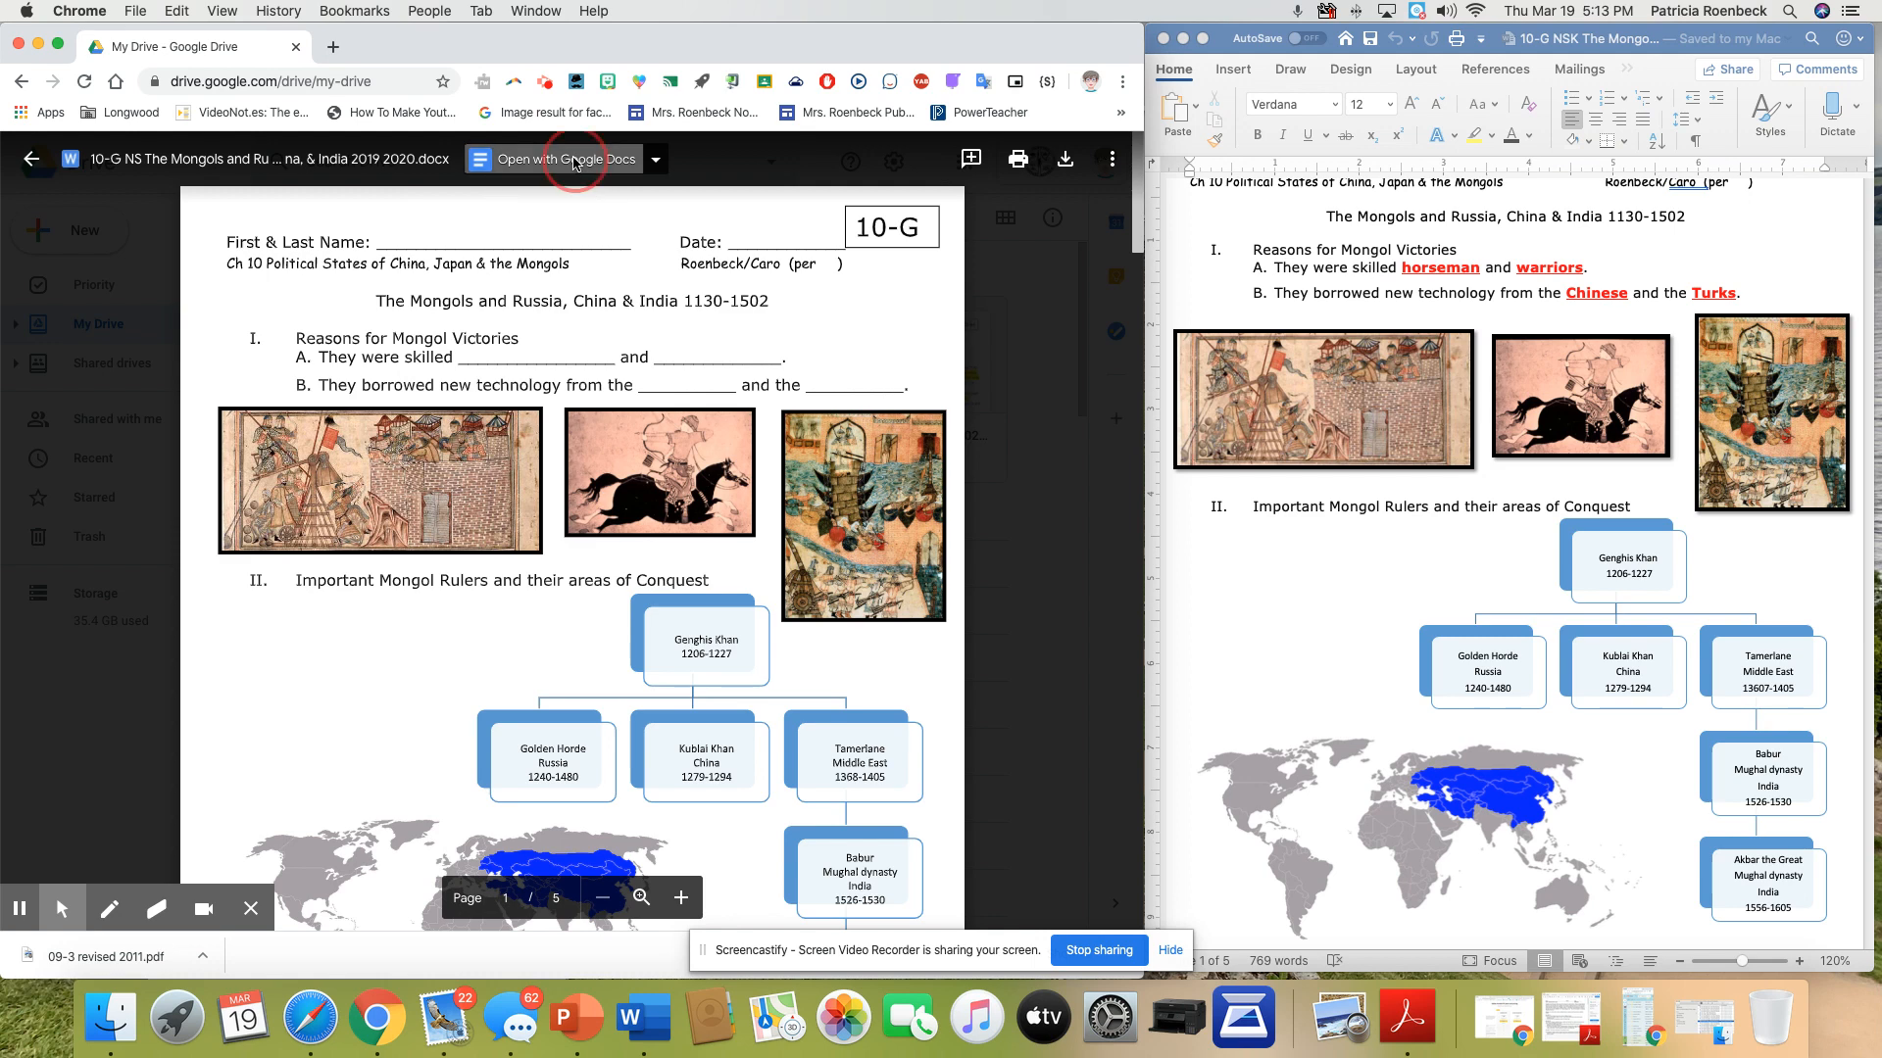
left_click(574, 161)
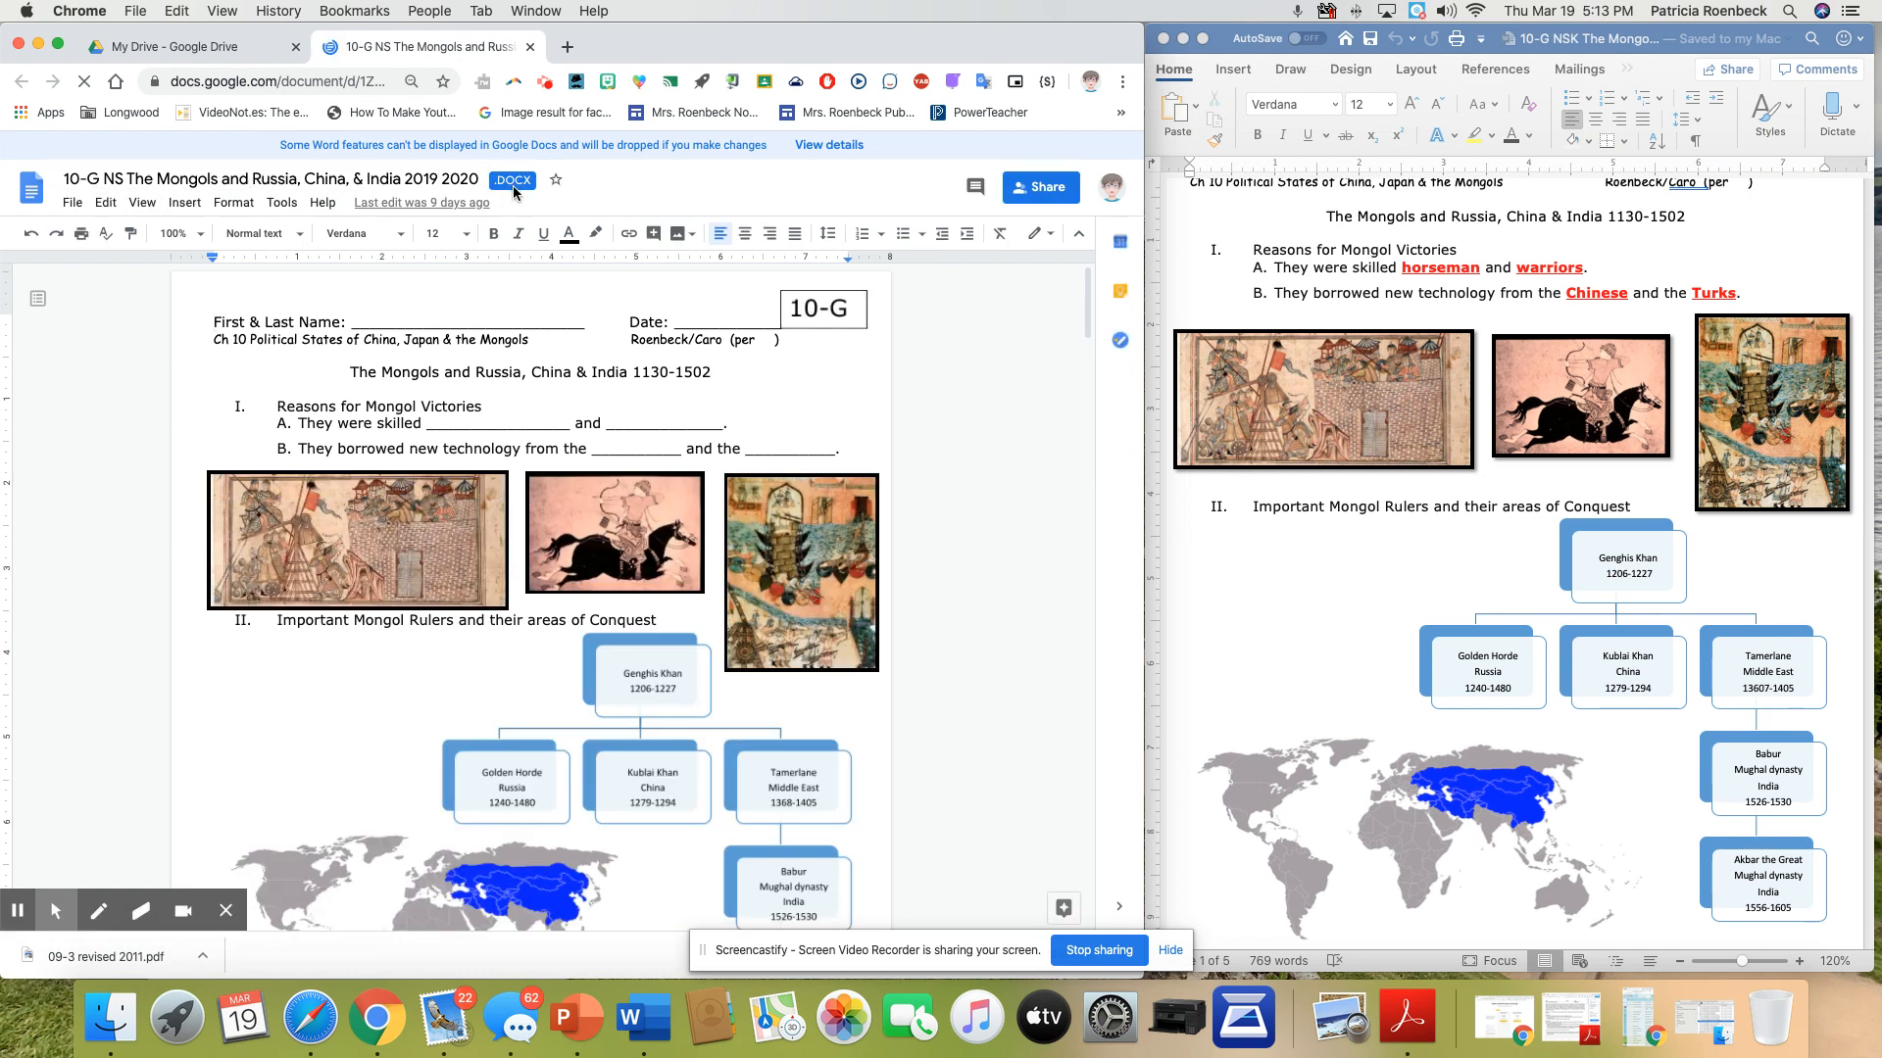
left_click_drag(678, 38, 726, 37)
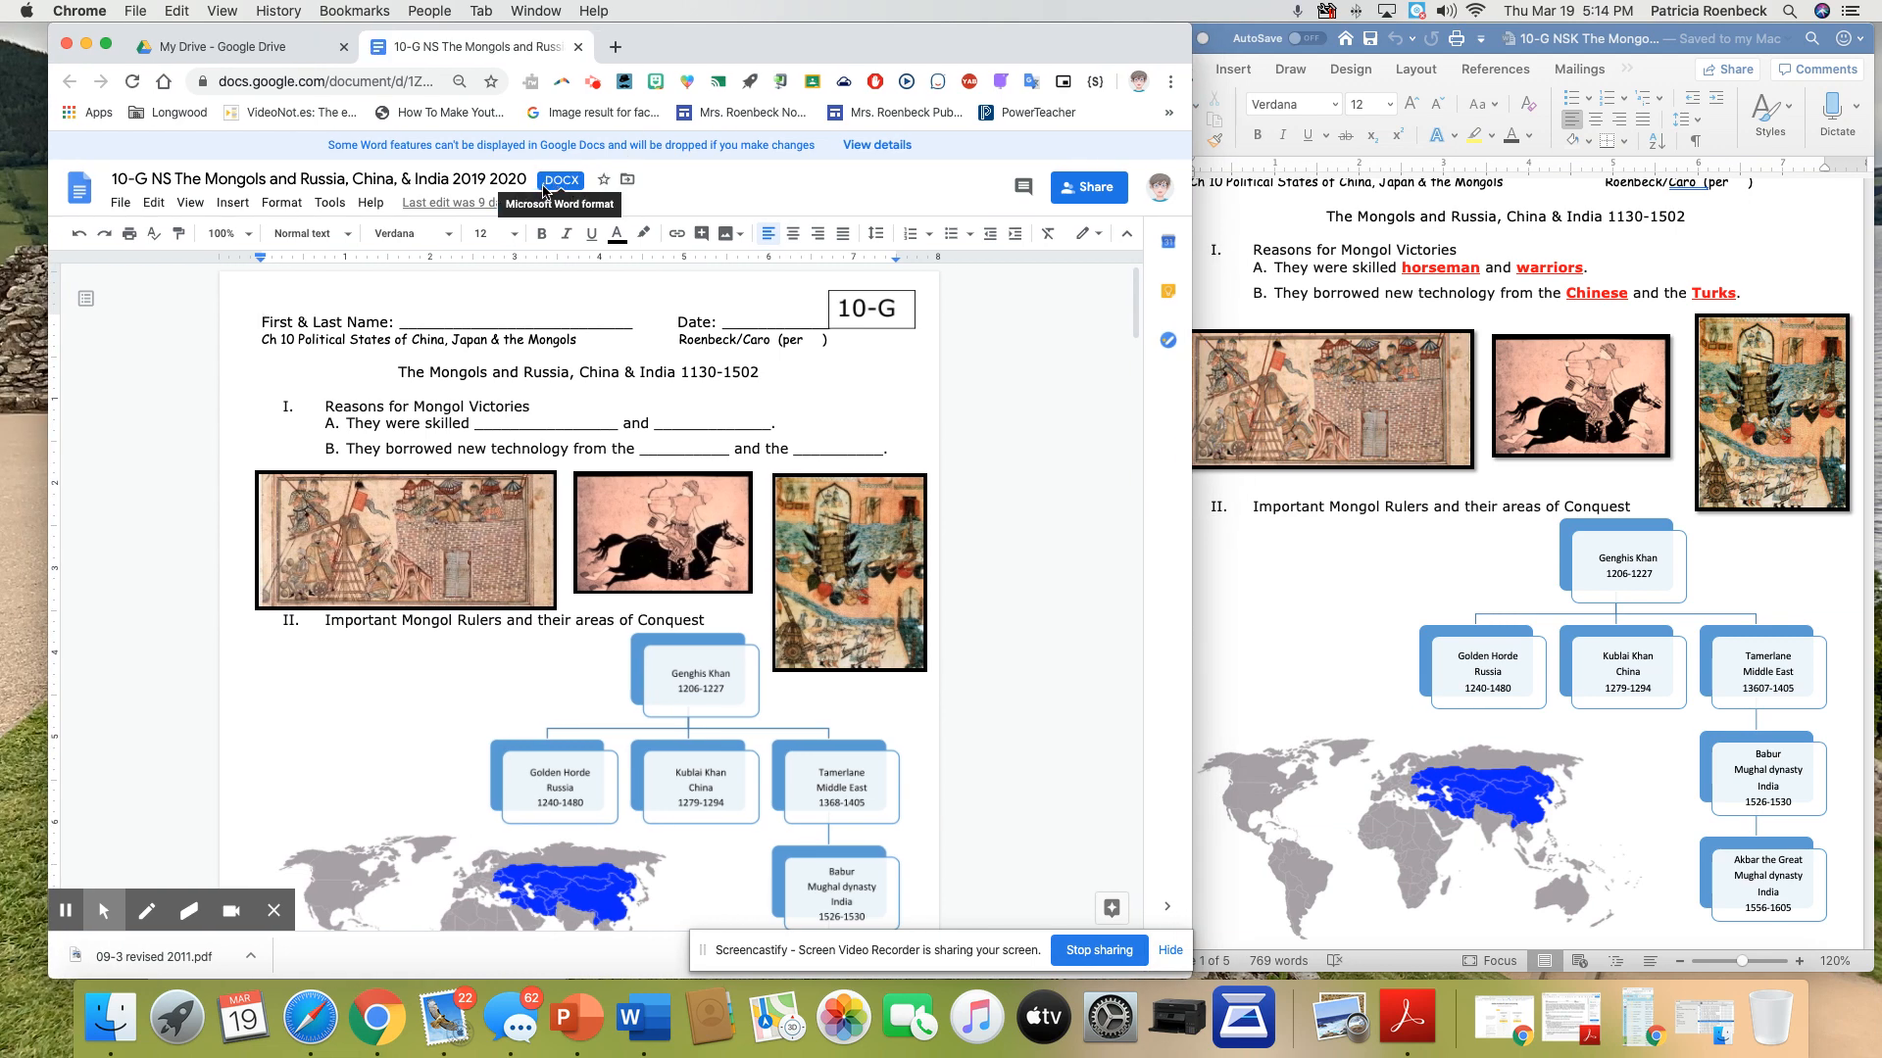
Save the Word file as a Google Docs document and close the original file and My Drive tabs
left_click(121, 203)
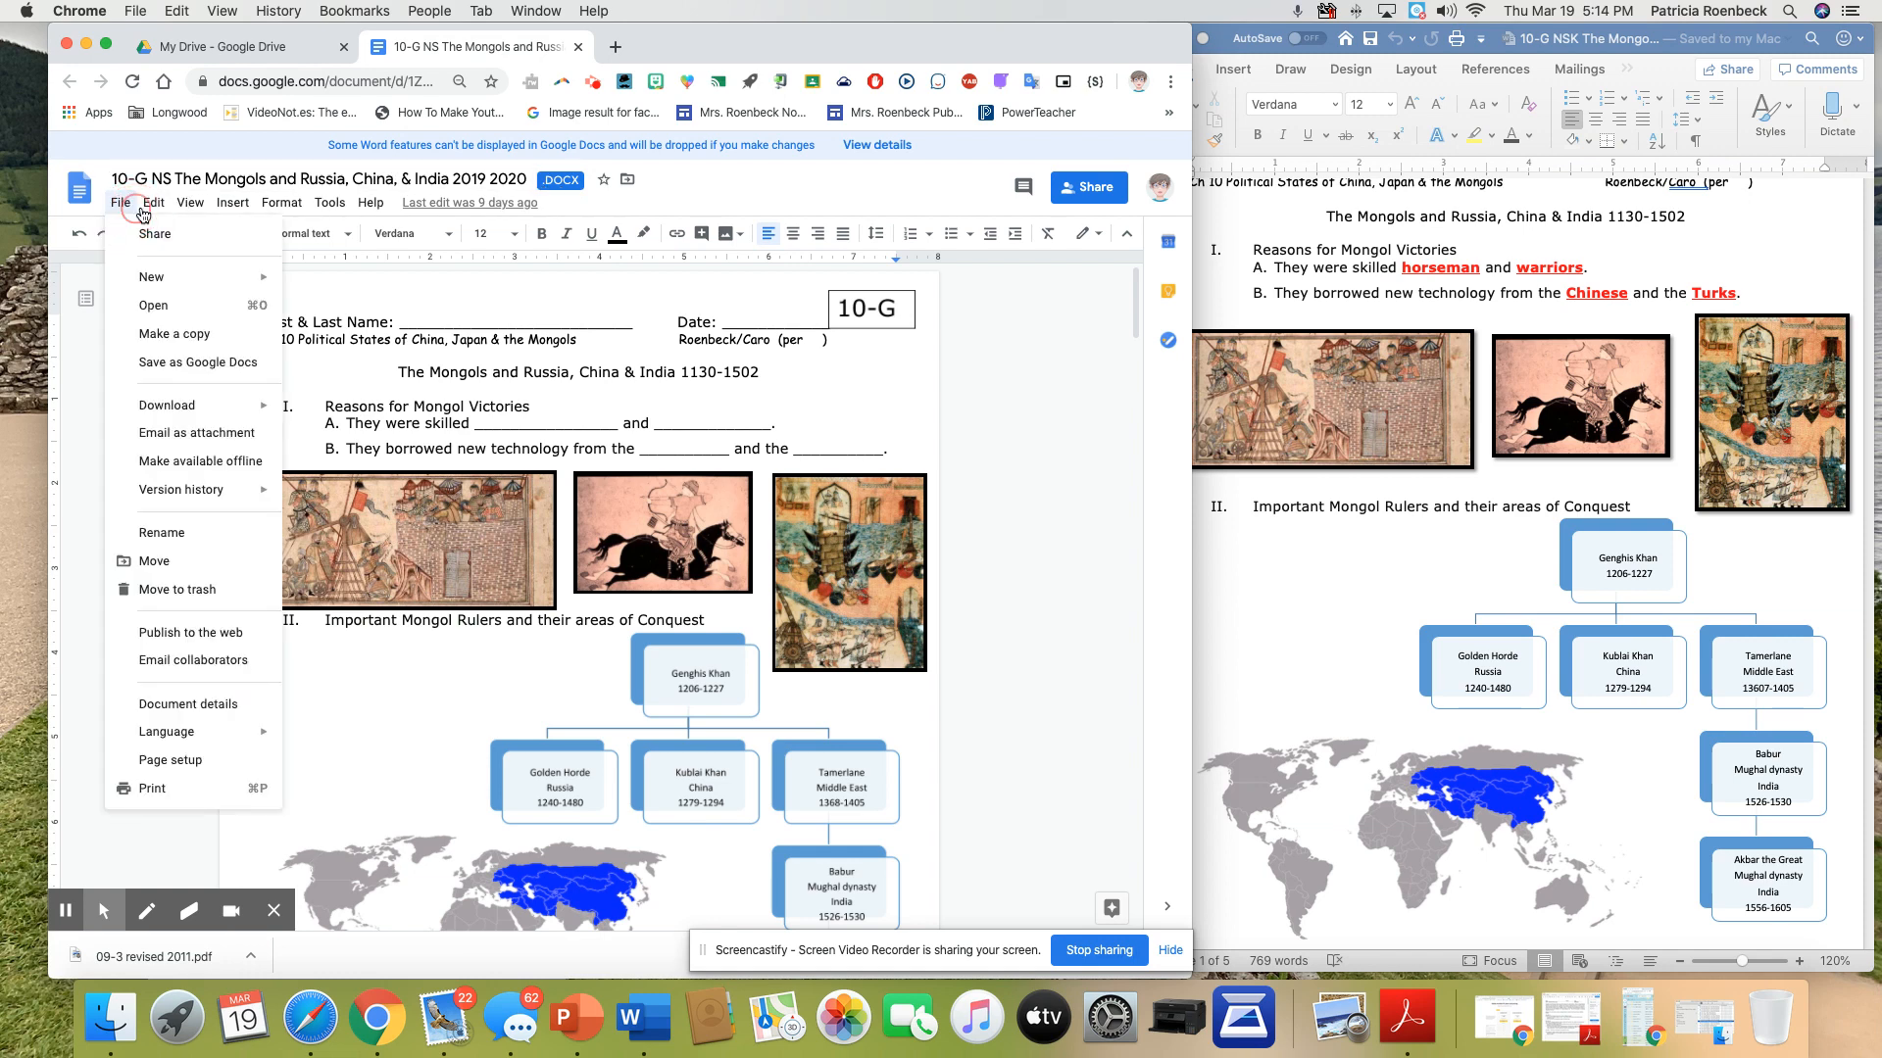
mouse_move(129, 206)
left_click(177, 365)
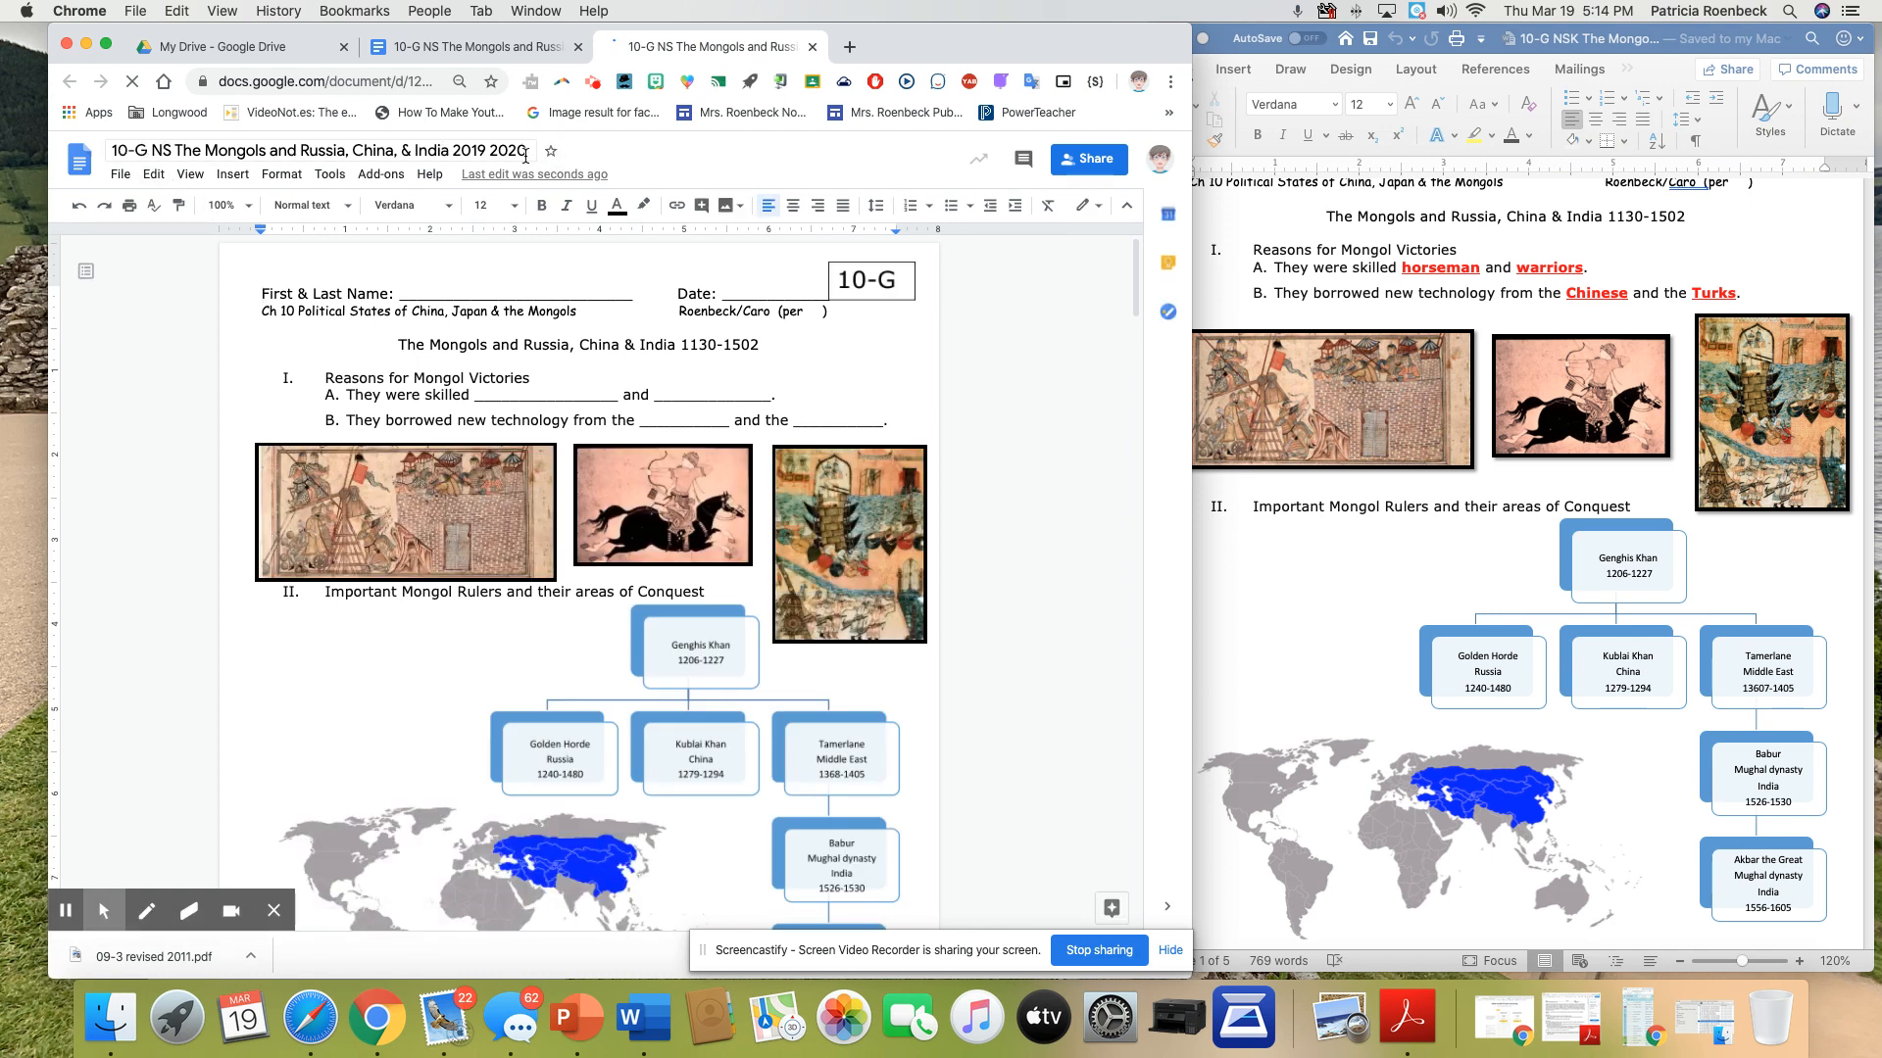
left_click(527, 53)
left_click(576, 48)
left_click(343, 48)
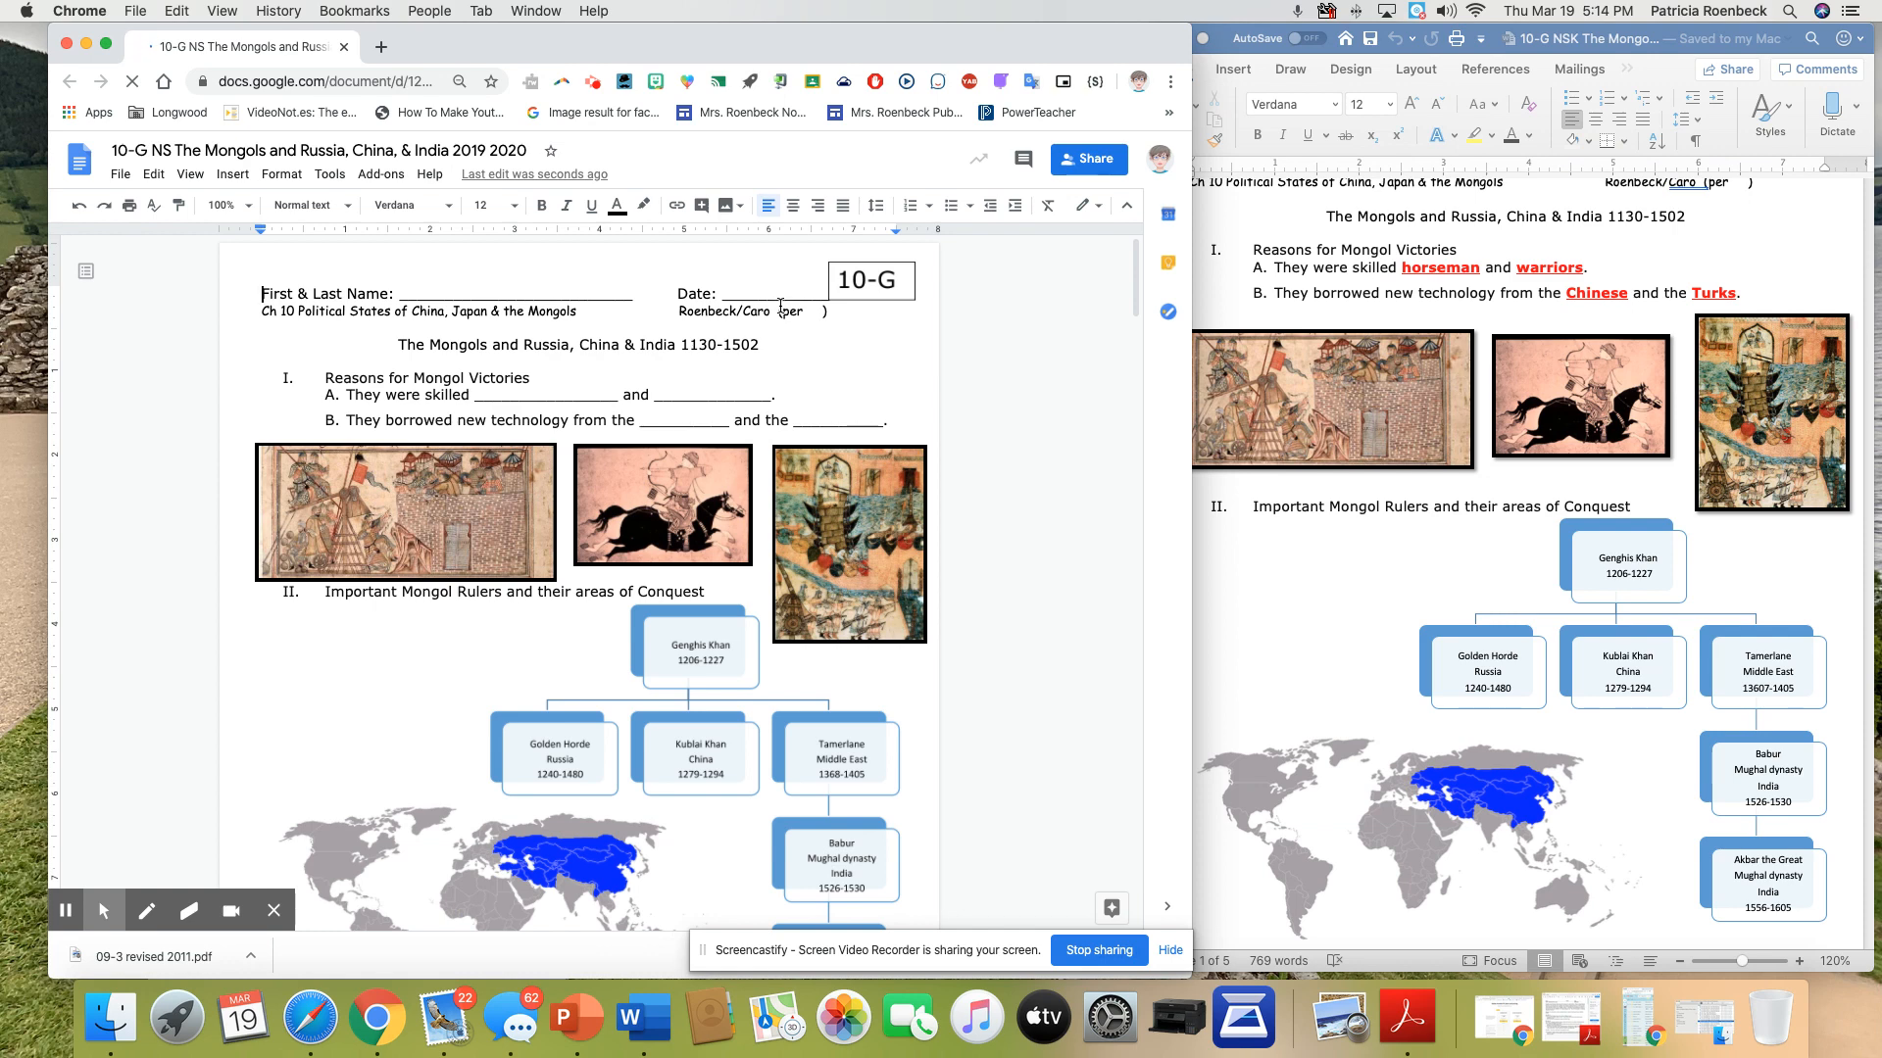
Delete the "First & Last Name" and "Date" line at the top of the notes, including its empty line
left_click_drag(820, 294, 256, 289)
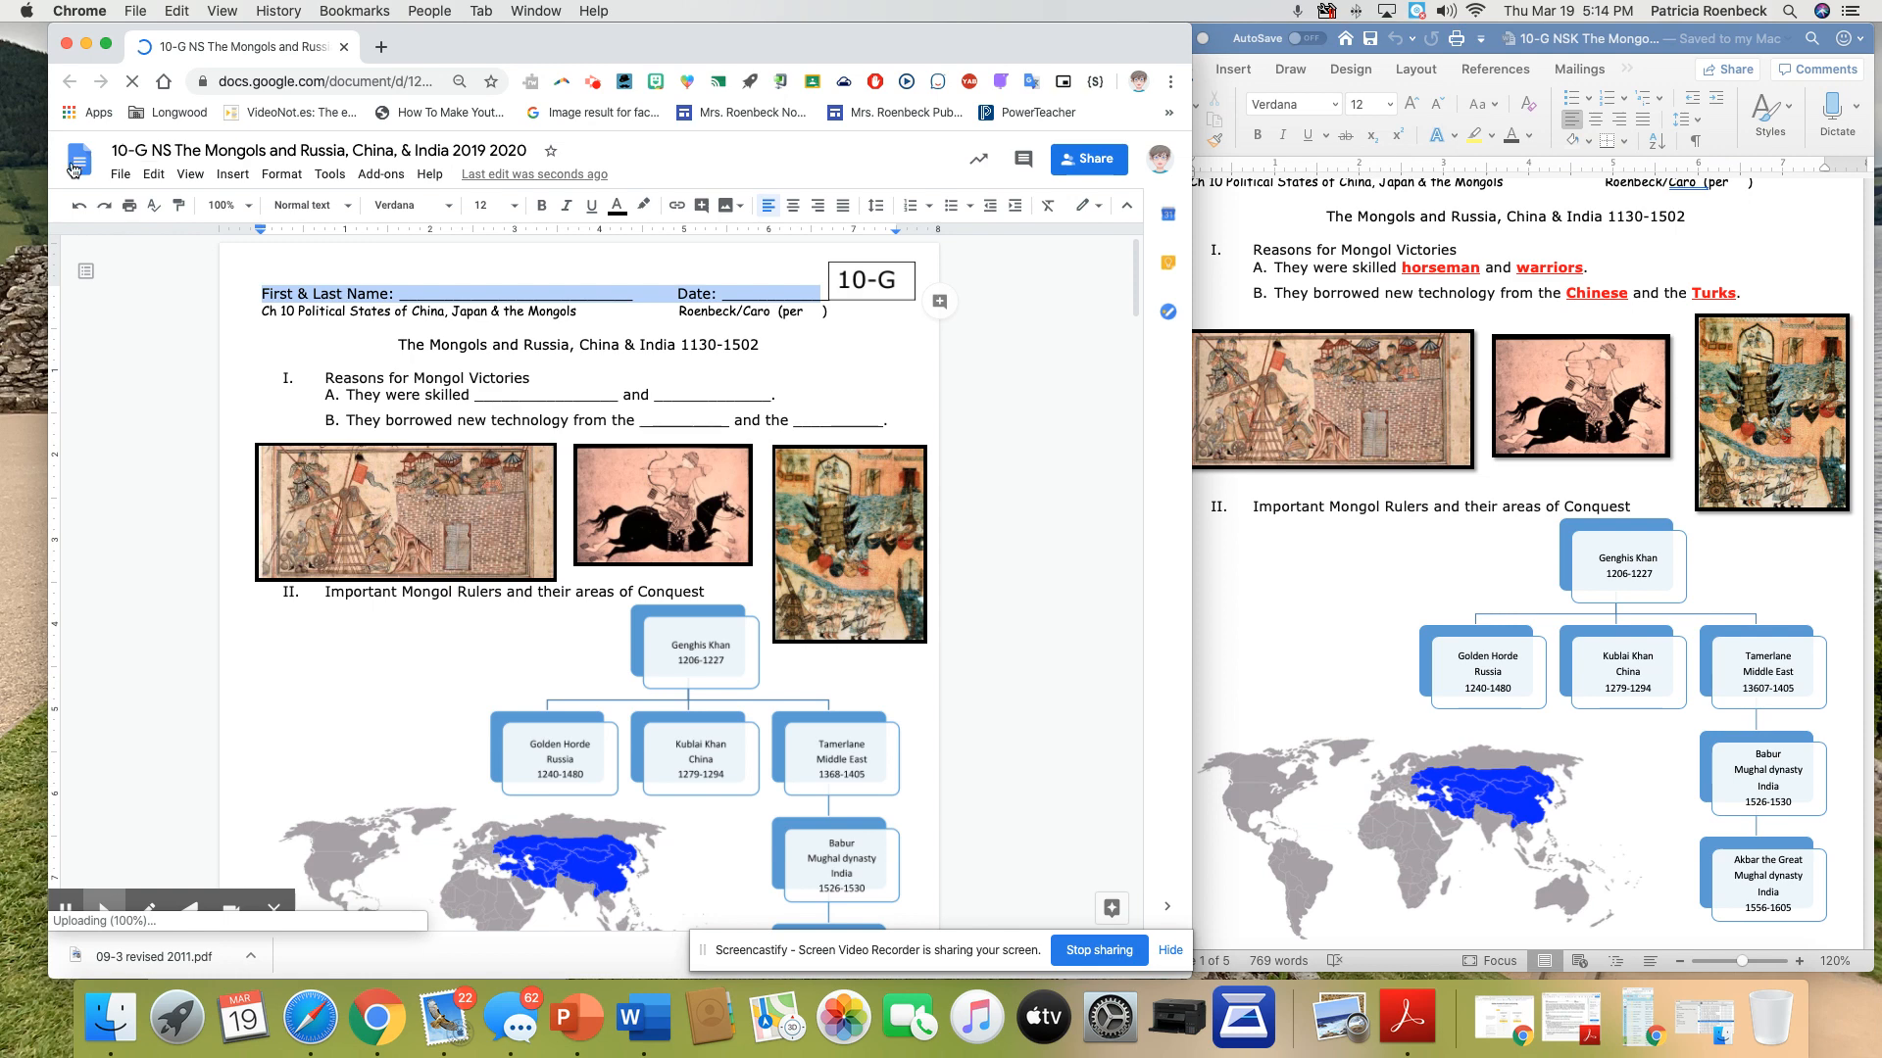
key("BackSpace")
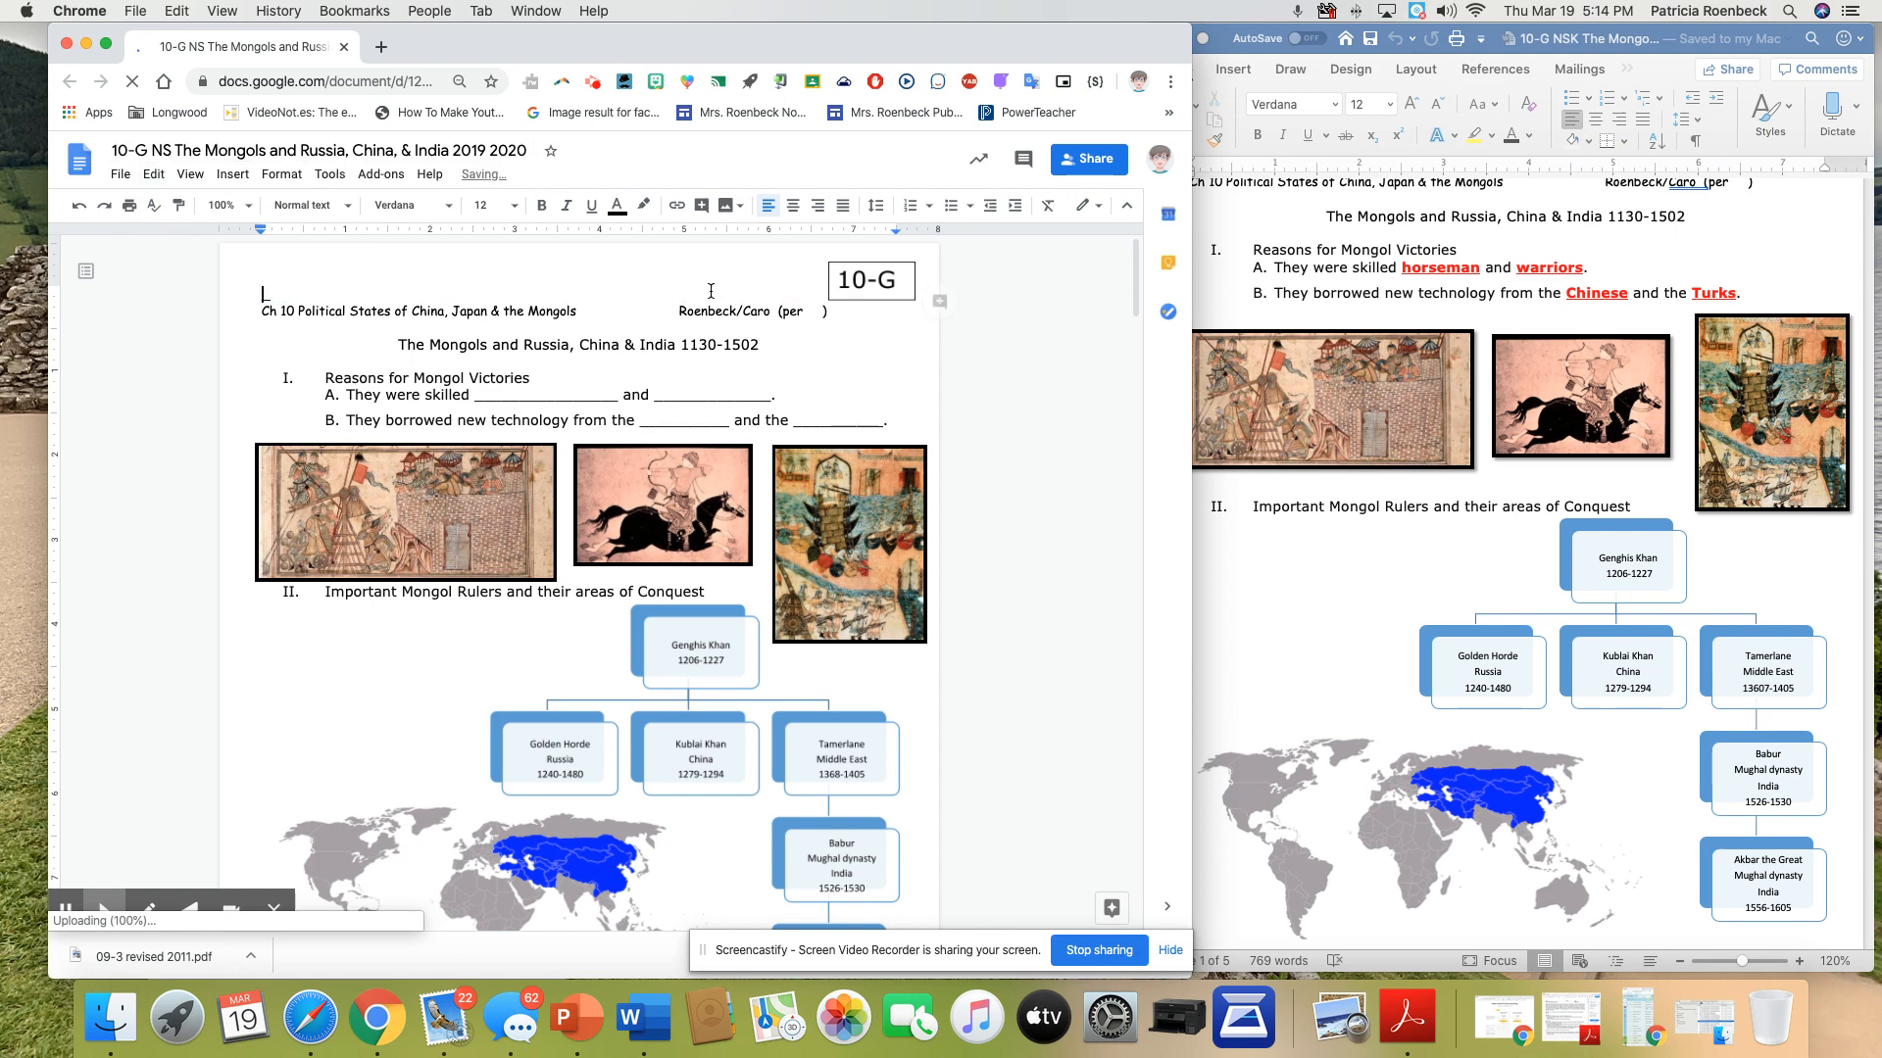
left_click(257, 292)
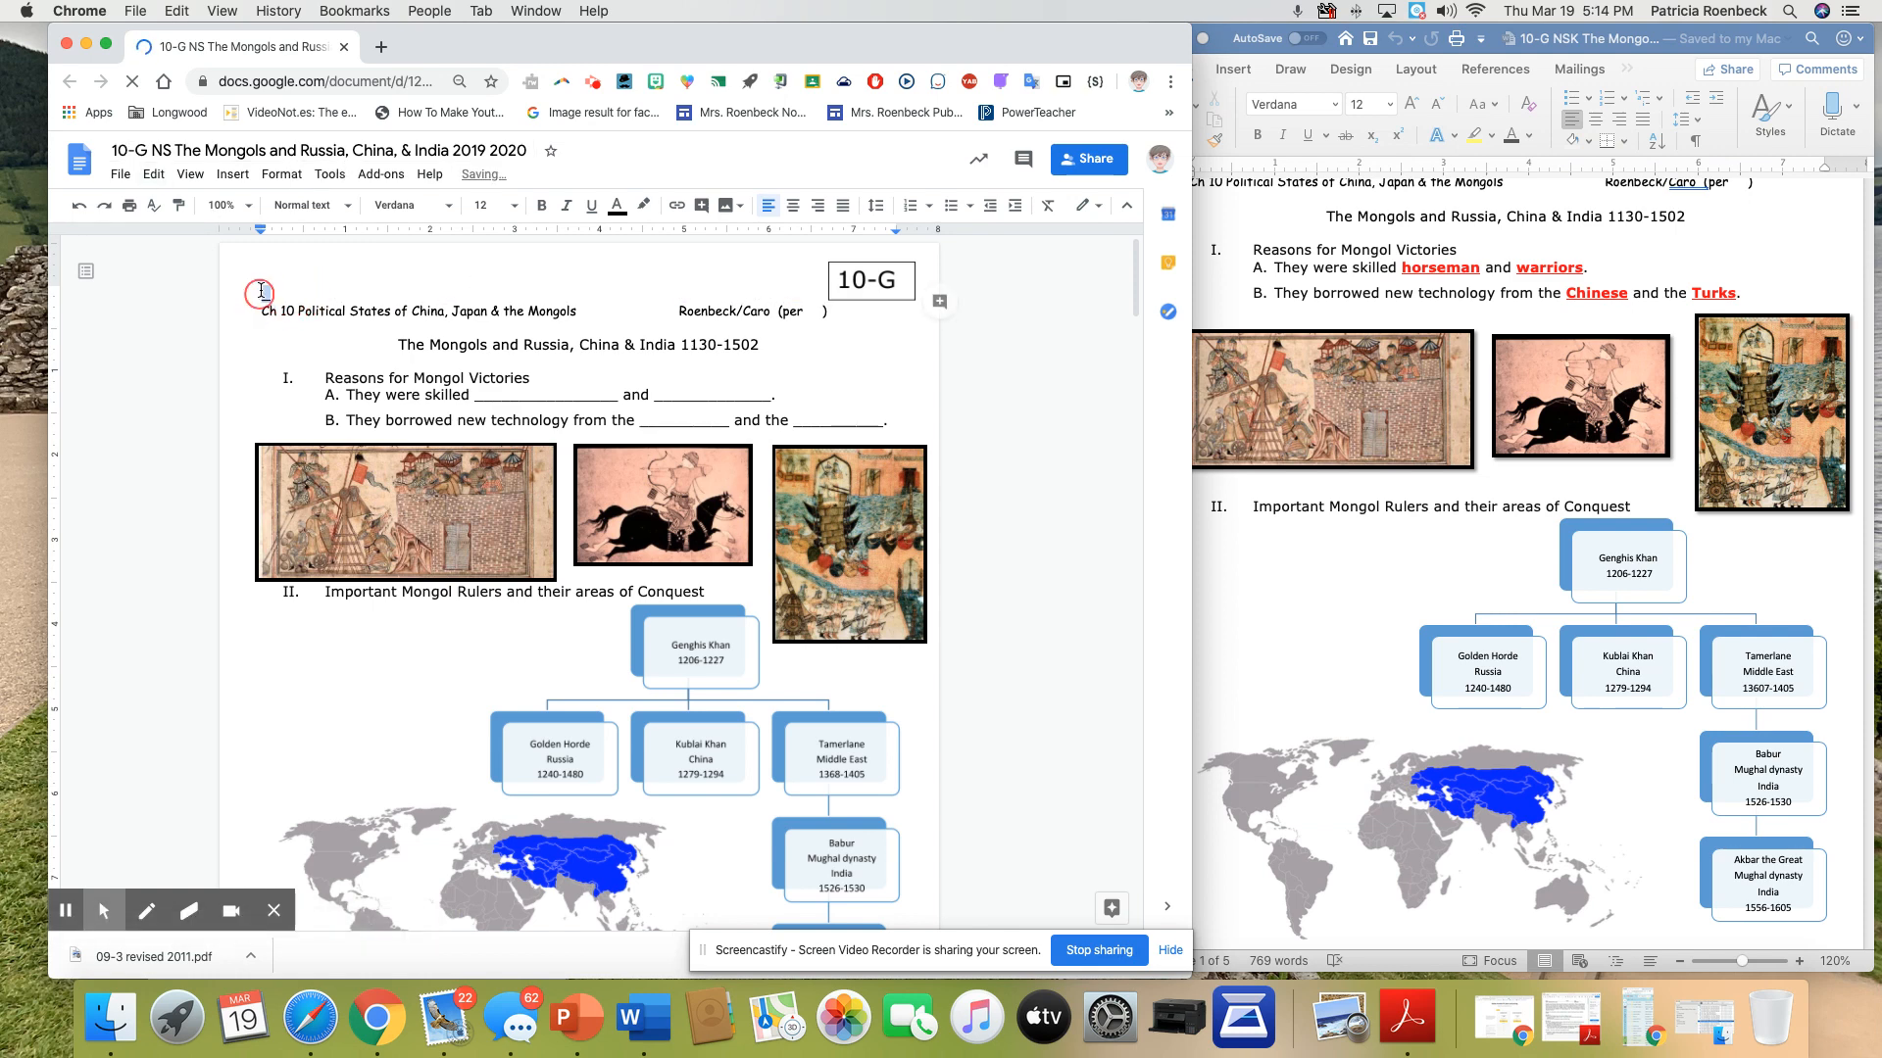
left_click(263, 312)
key("BackSpace")
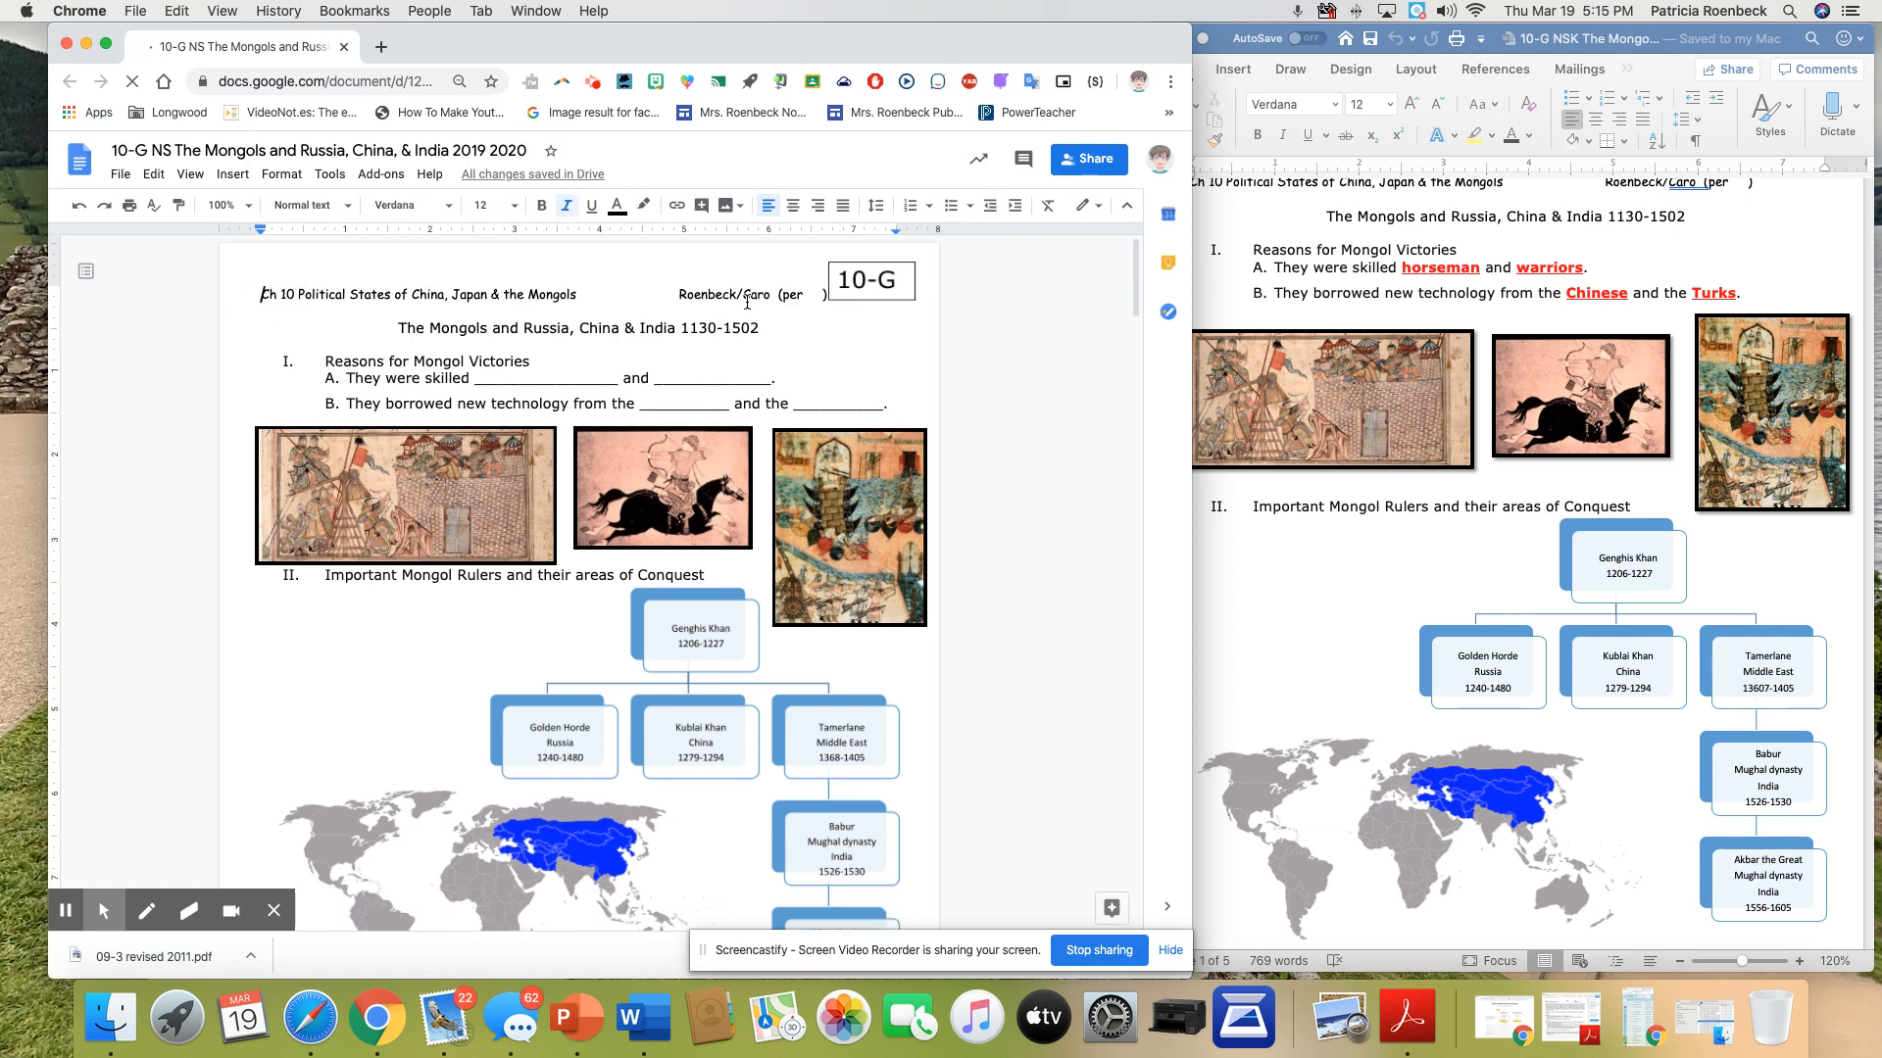
Try entering "sbakjbscakb" in the second blank of item A, and delete that text together with the blank's underscores
left_click(658, 376)
type("sbakjbscakb")
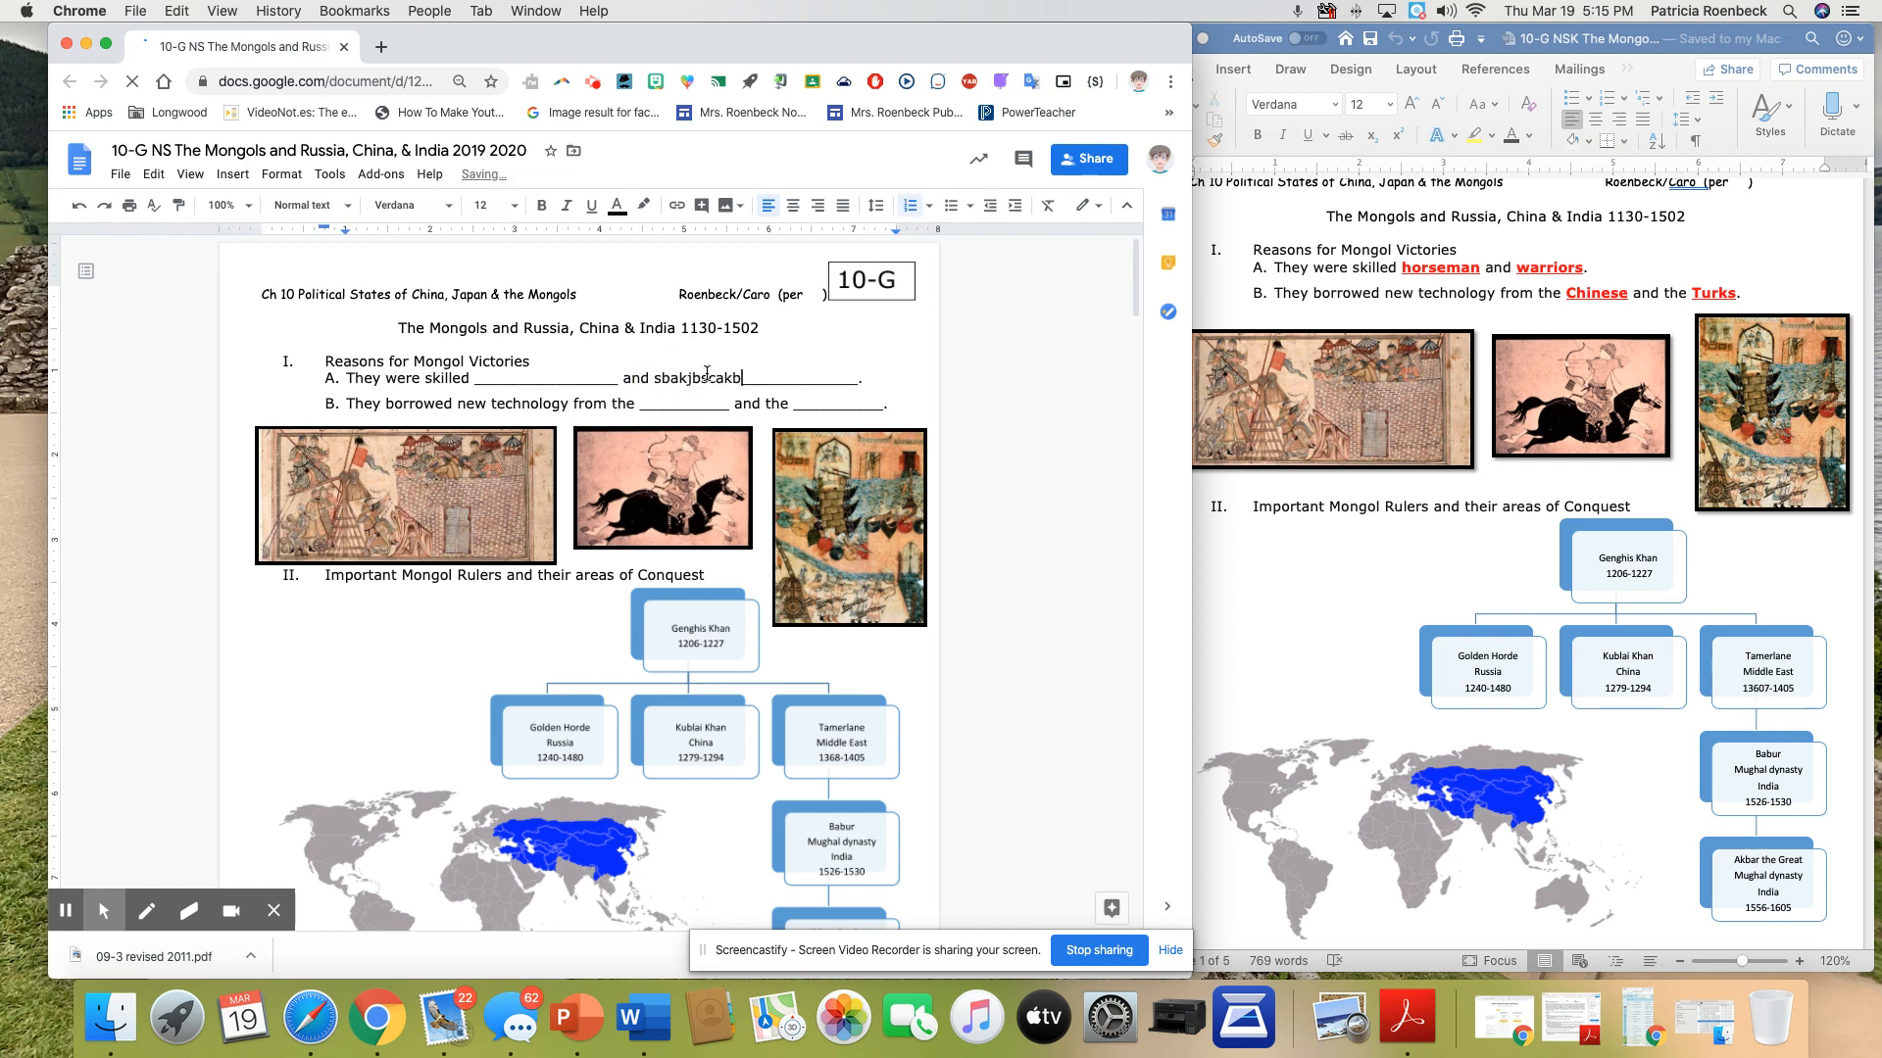
left_click_drag(859, 377, 656, 373)
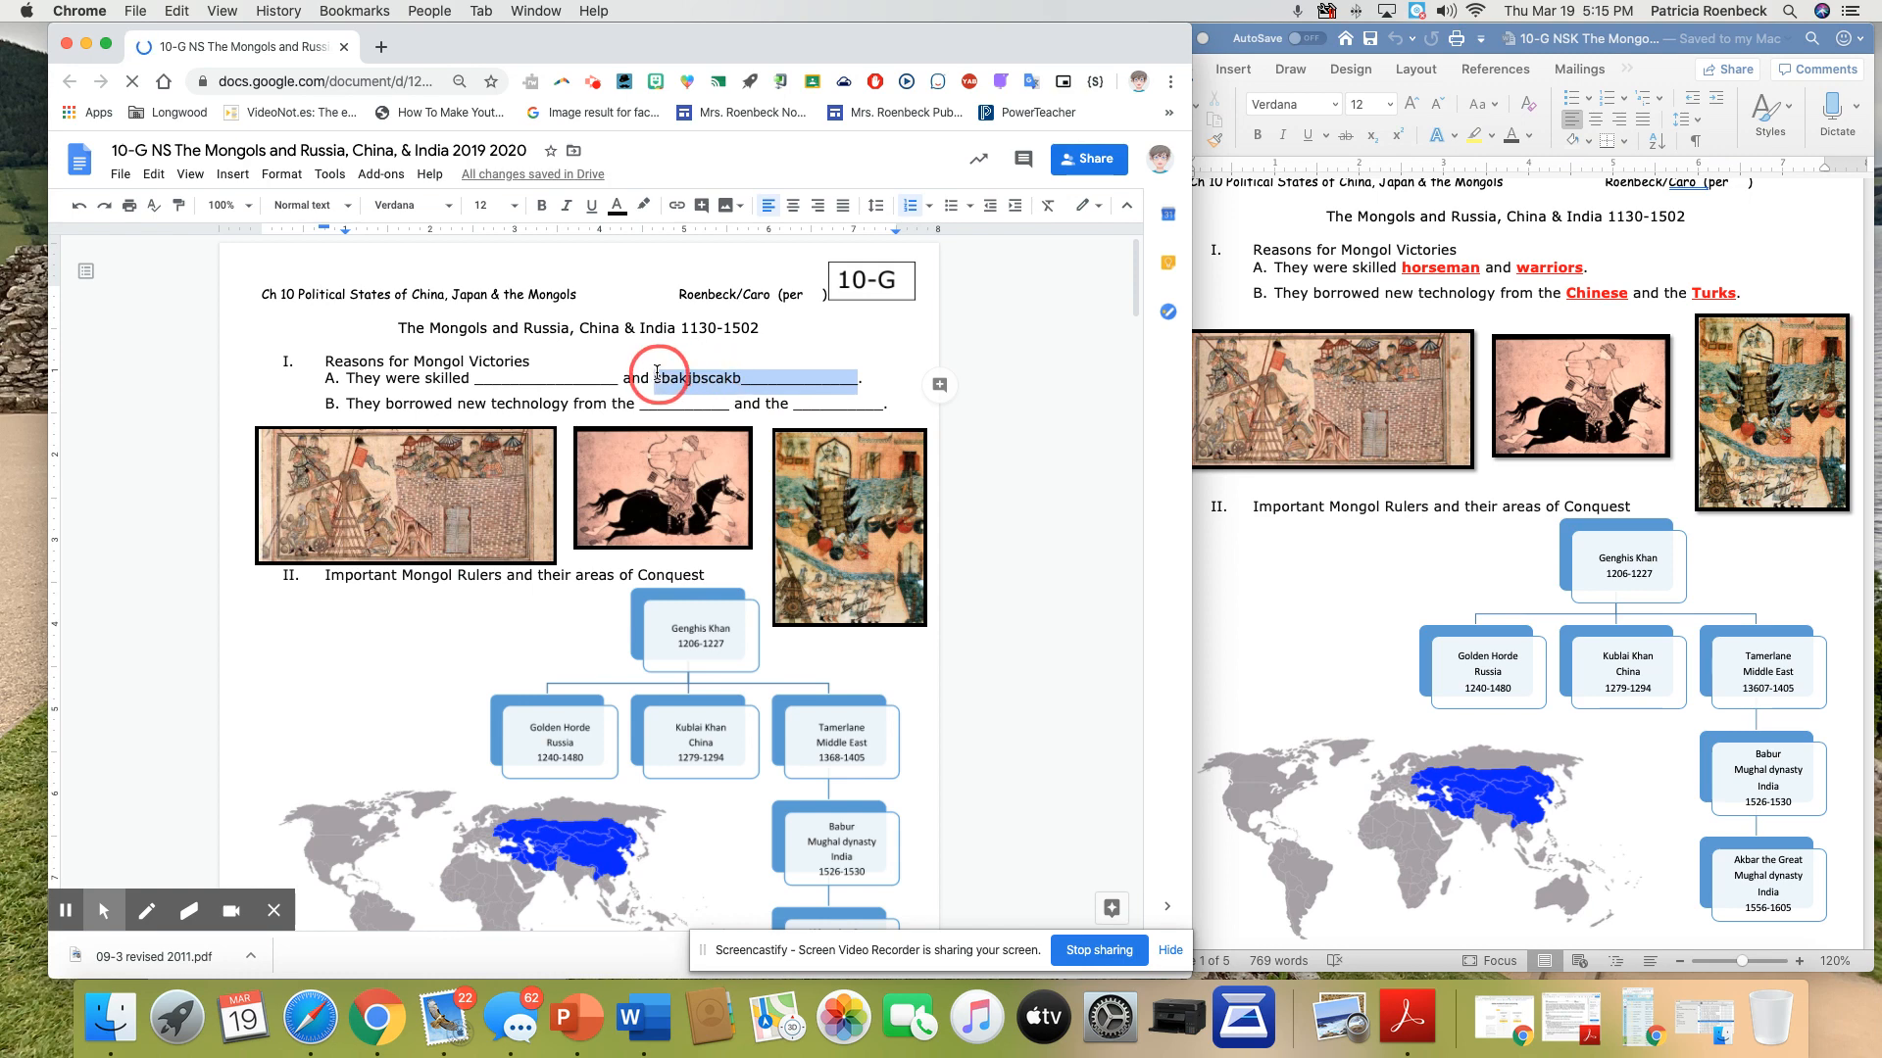
key("BackSpace")
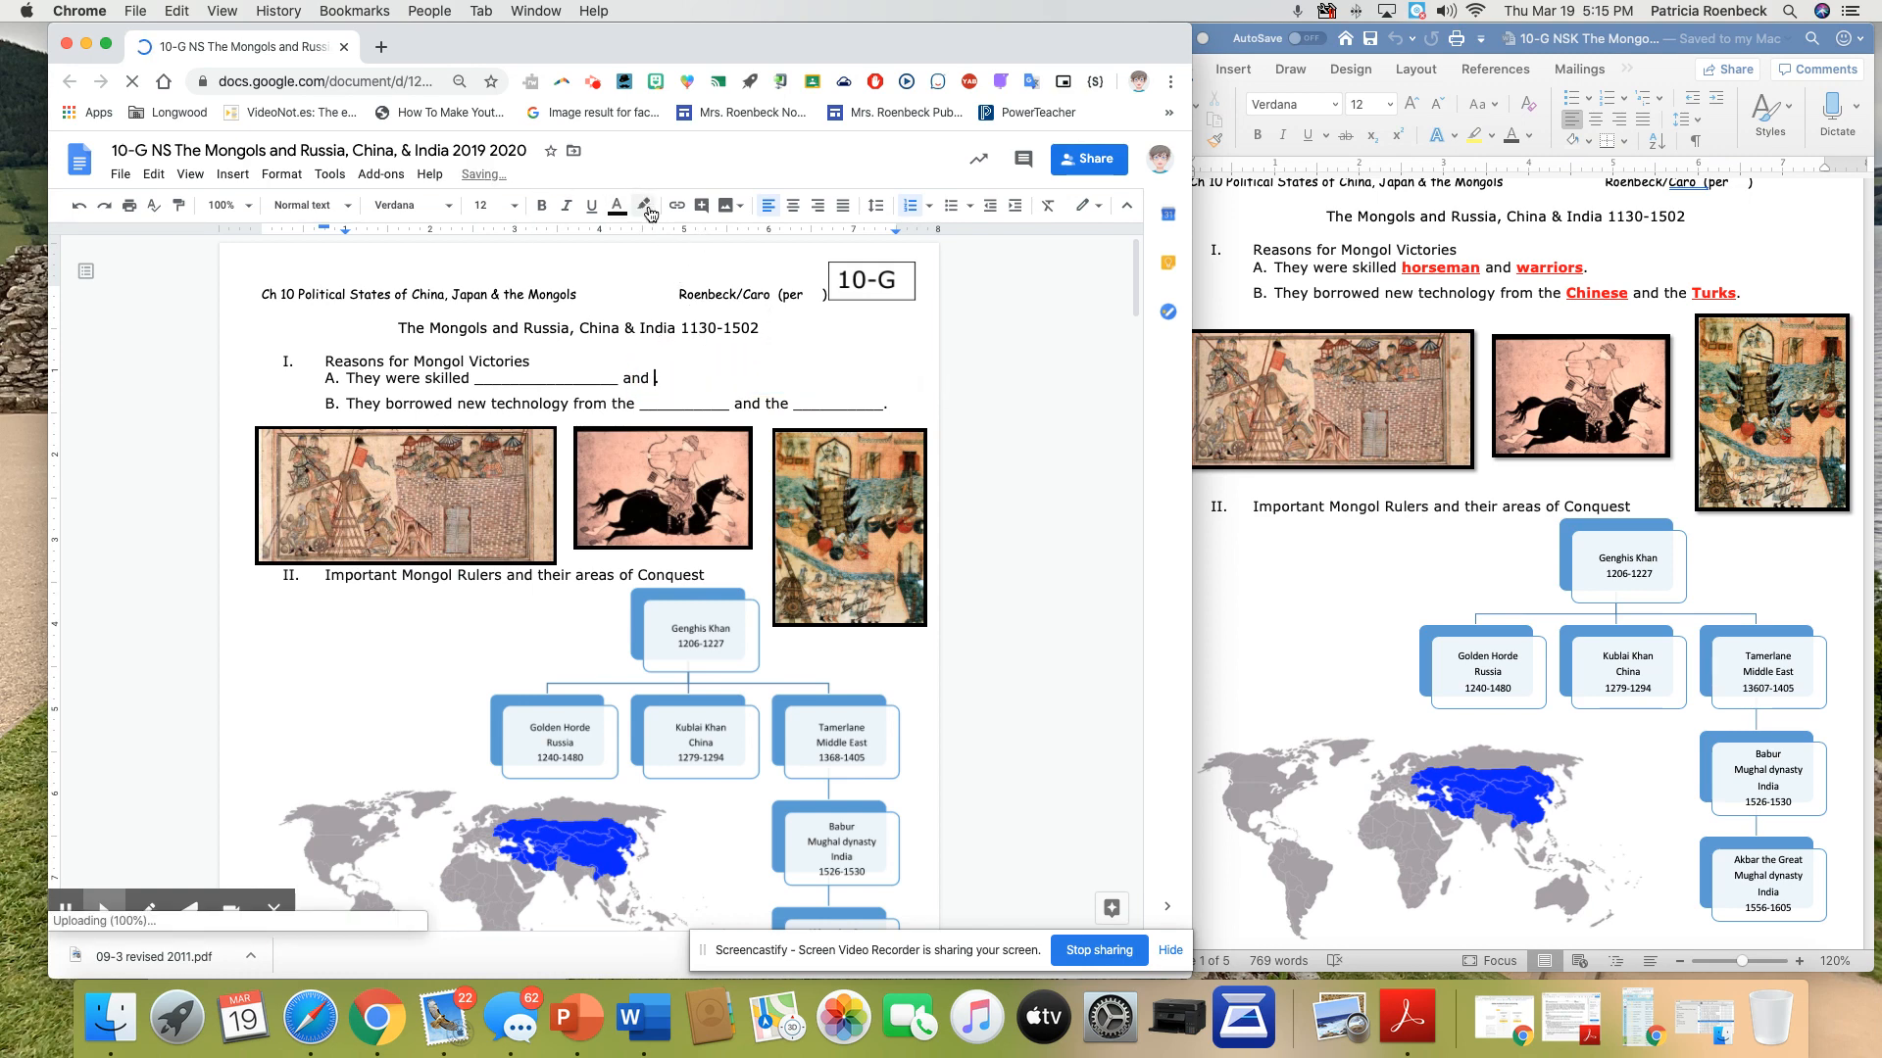
Set the text colour to red and insert "**" after "and" in item A
left_click(616, 206)
left_click(645, 258)
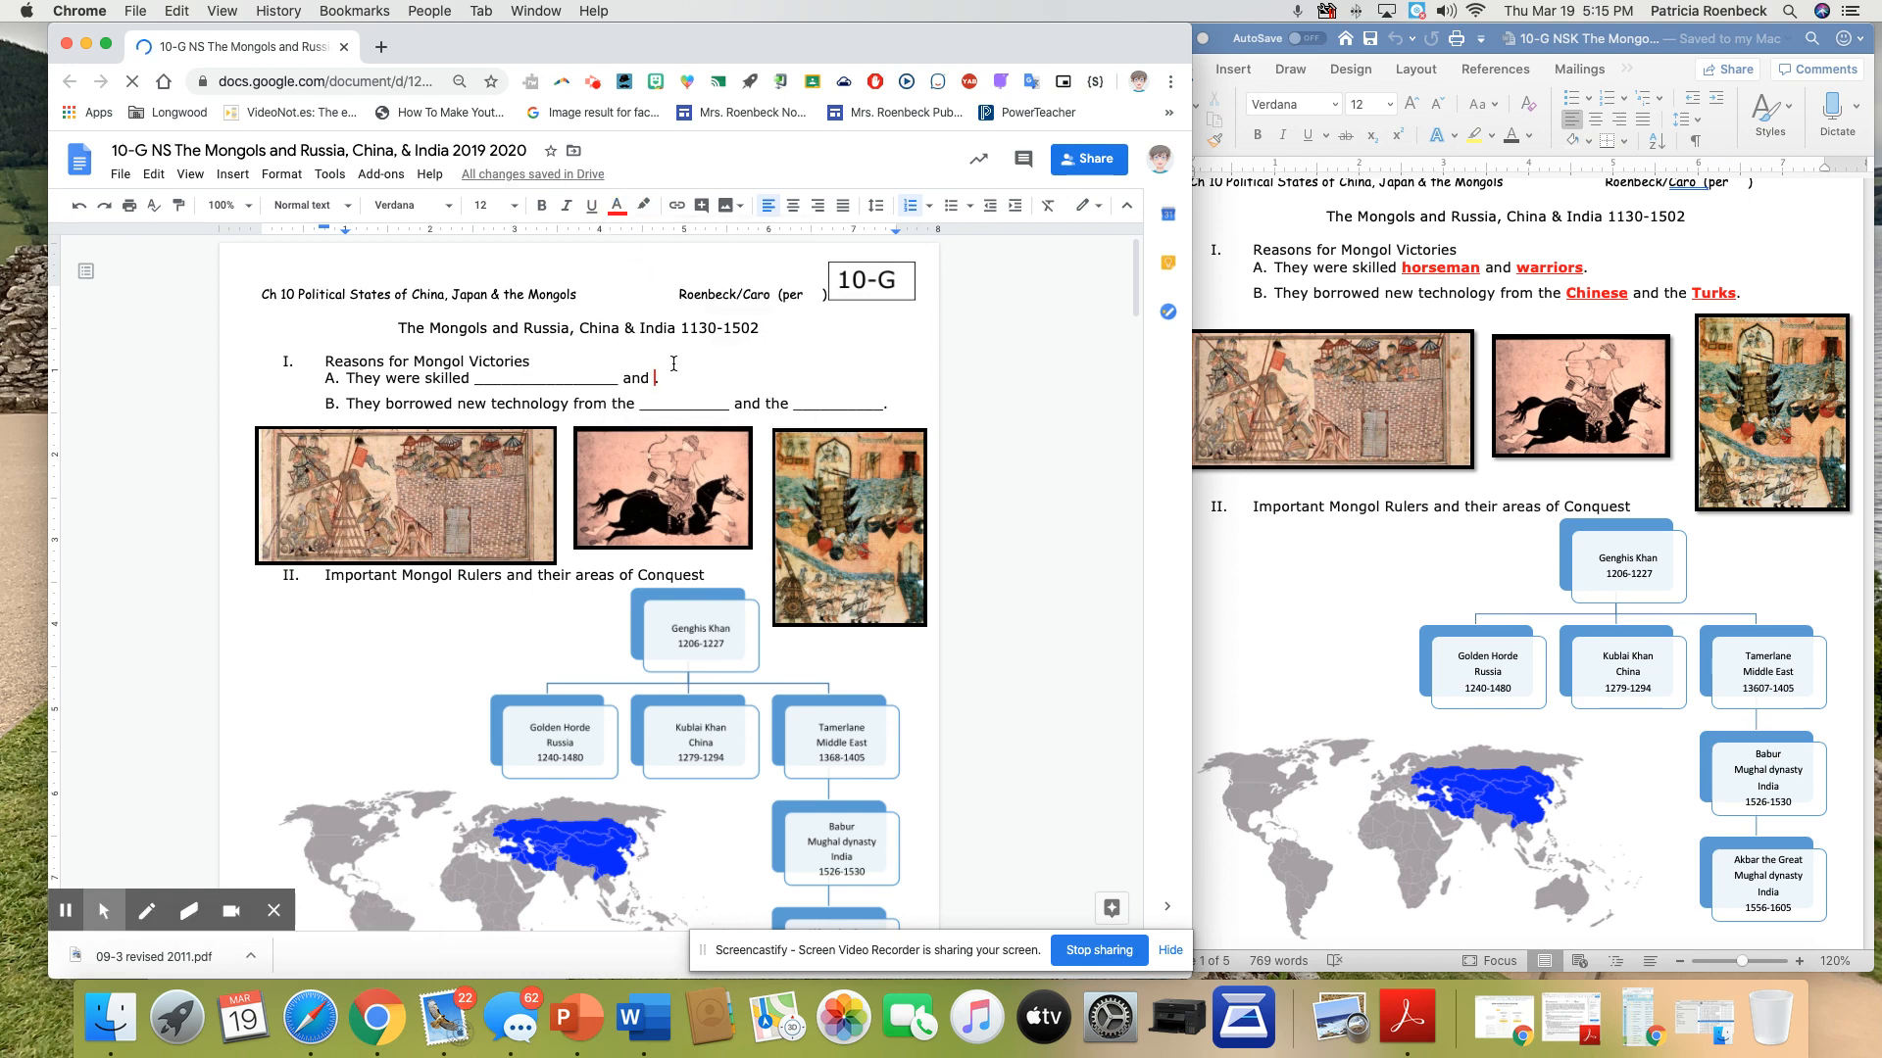
type("**")
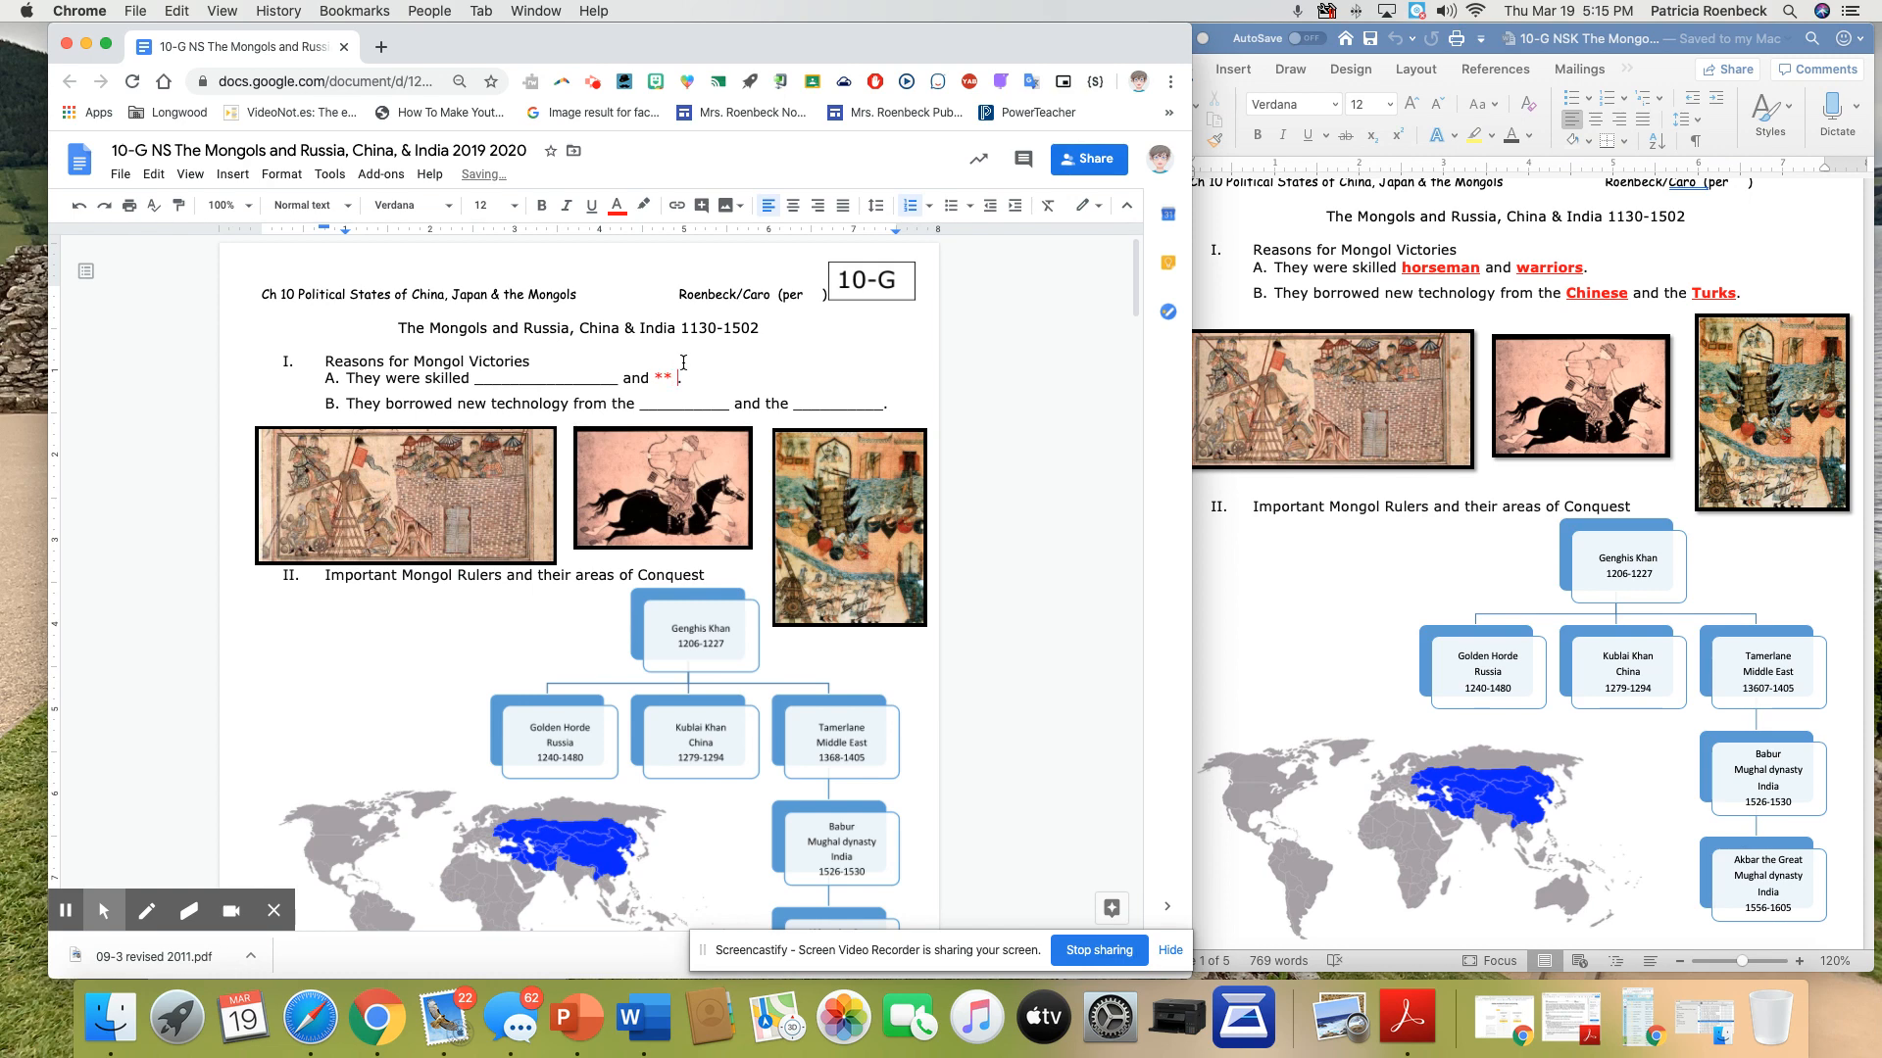
Copy the red "**" placeholder over the first blank in item A and both blanks in item B
left_click_drag(676, 377, 649, 376)
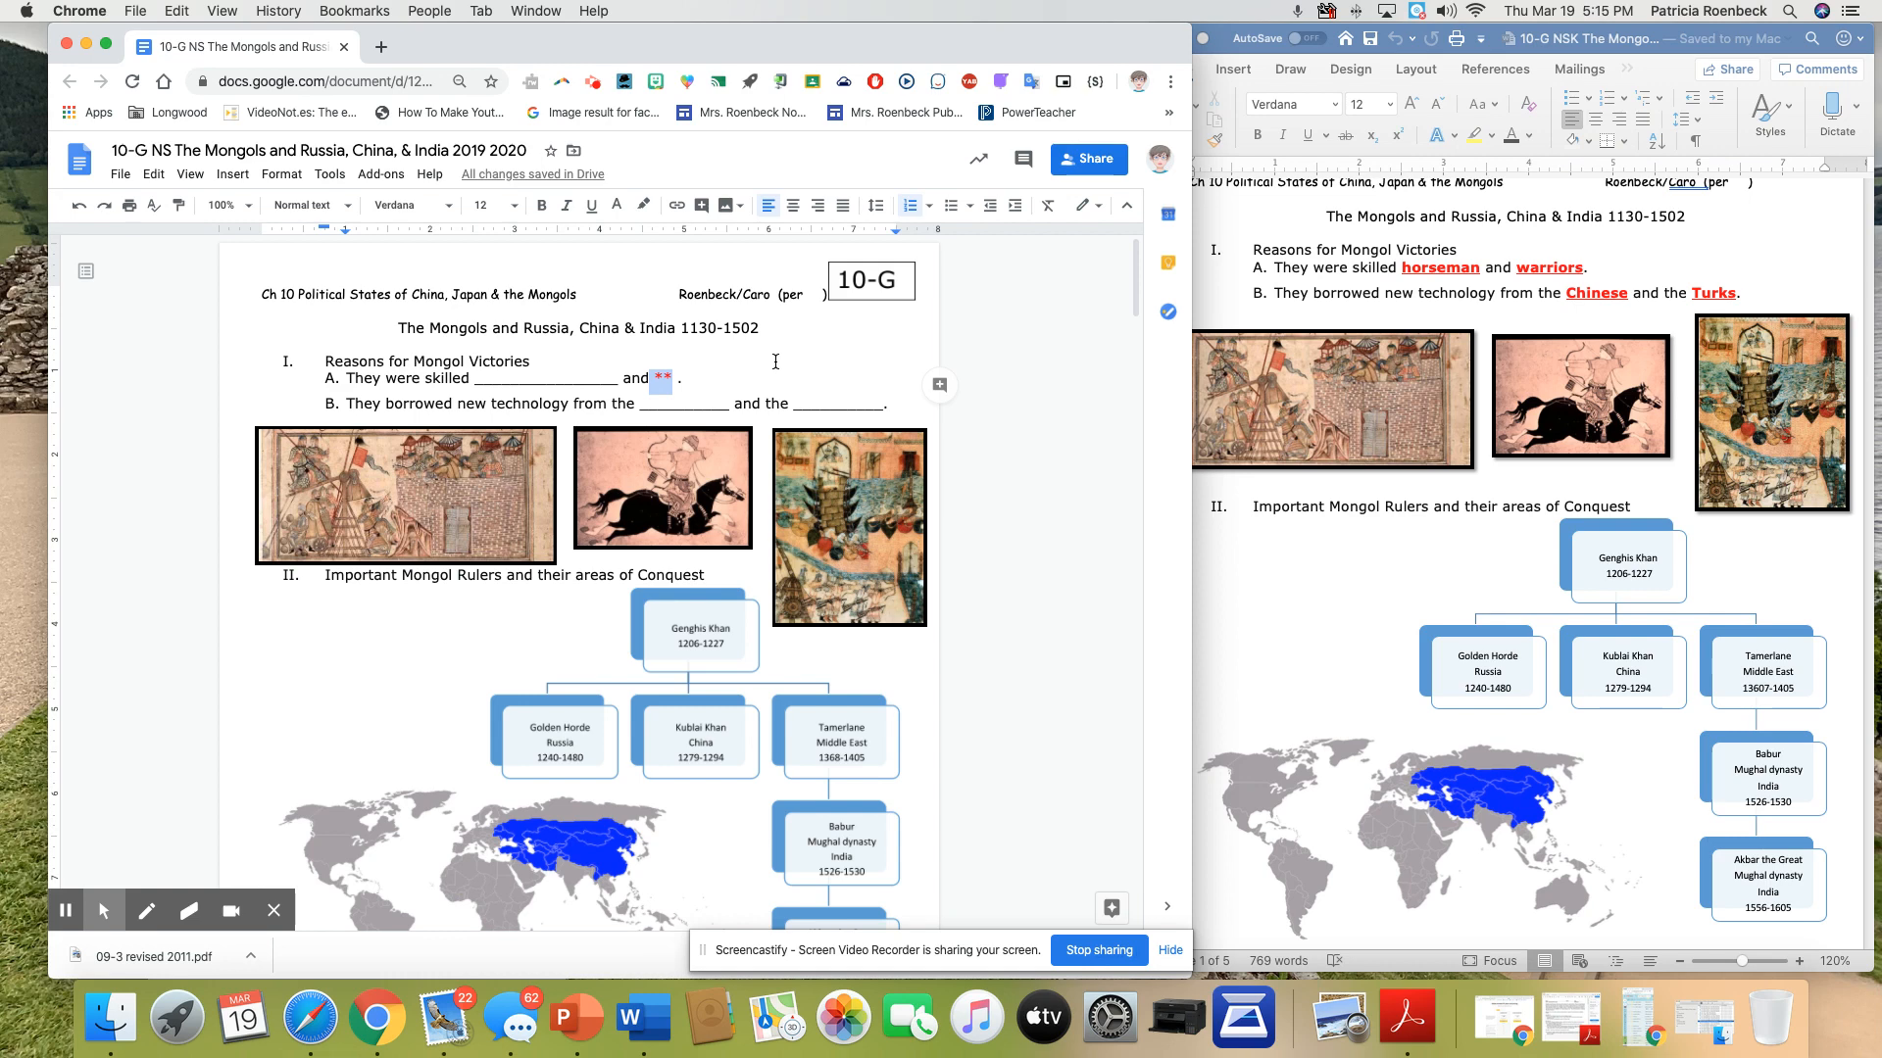
left_click_drag(618, 380, 495, 387)
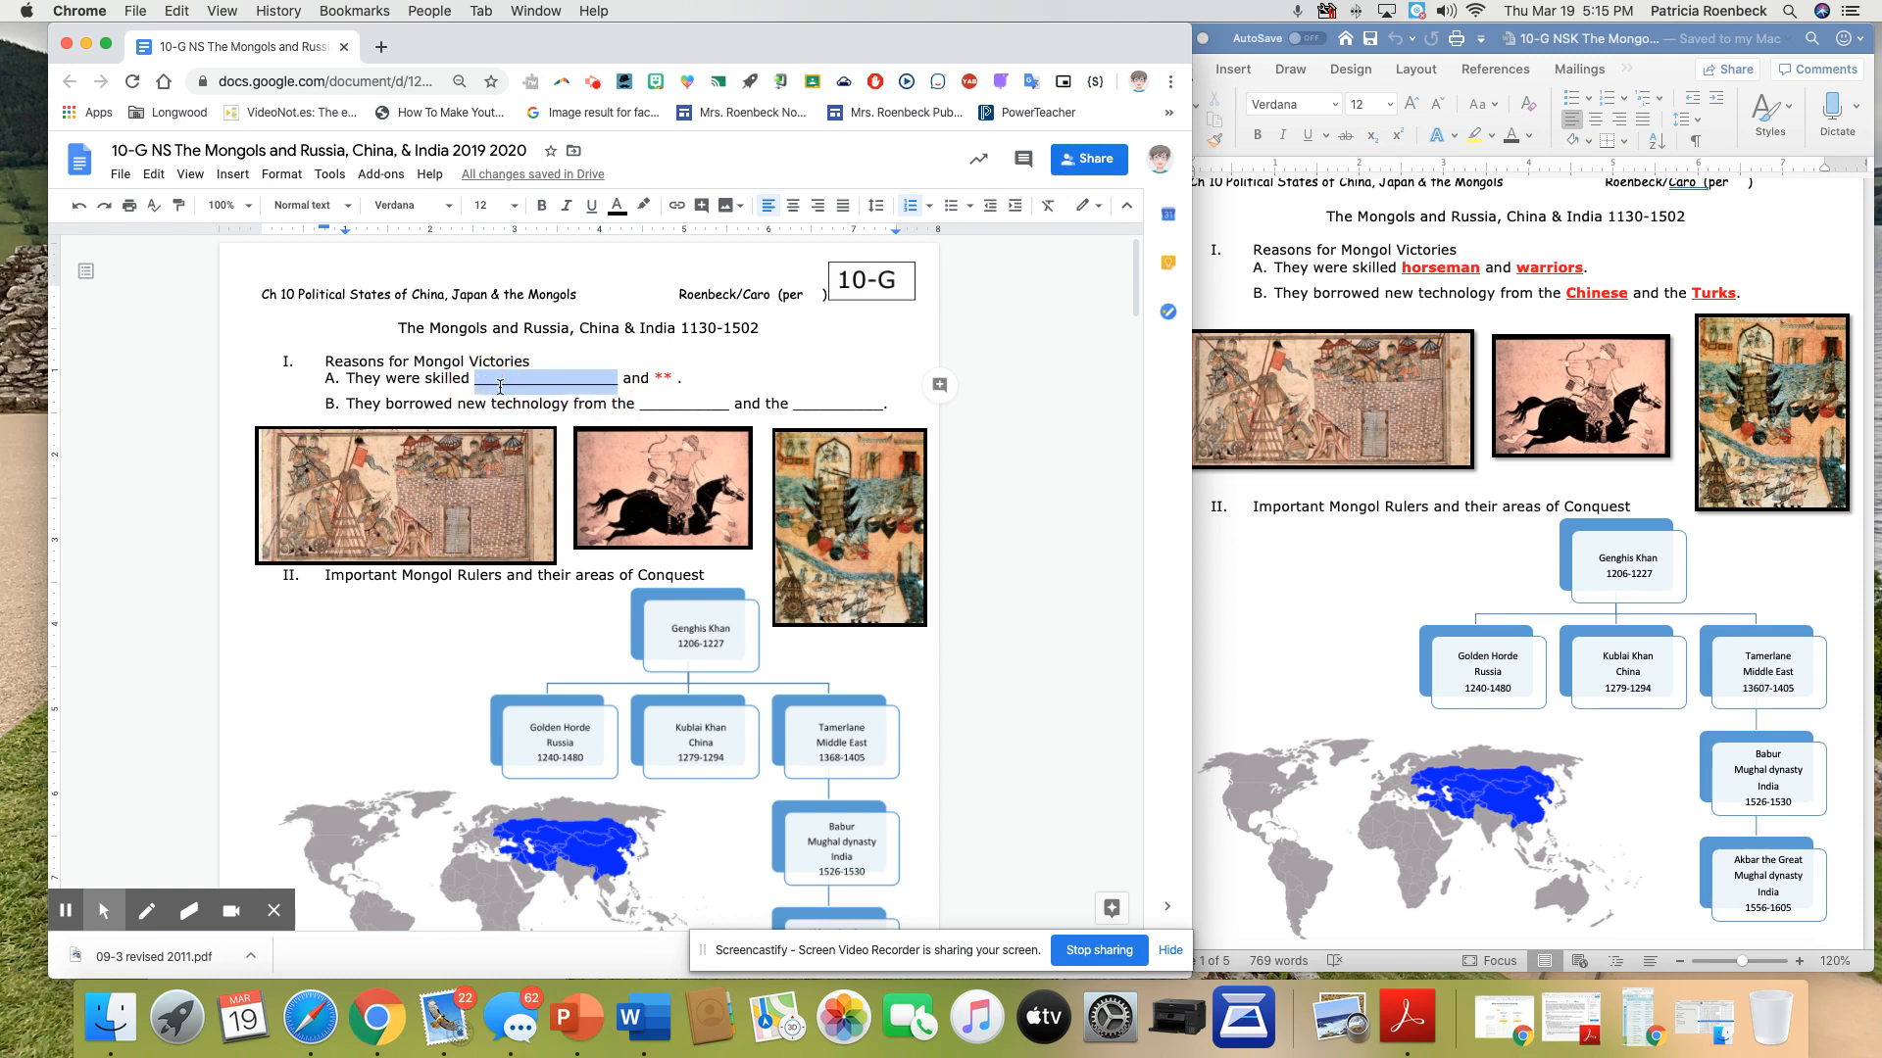
type("**")
left_click_drag(724, 405, 639, 402)
type("**")
left_click_drag(826, 405, 641, 404)
key("BackSpace")
type("**")
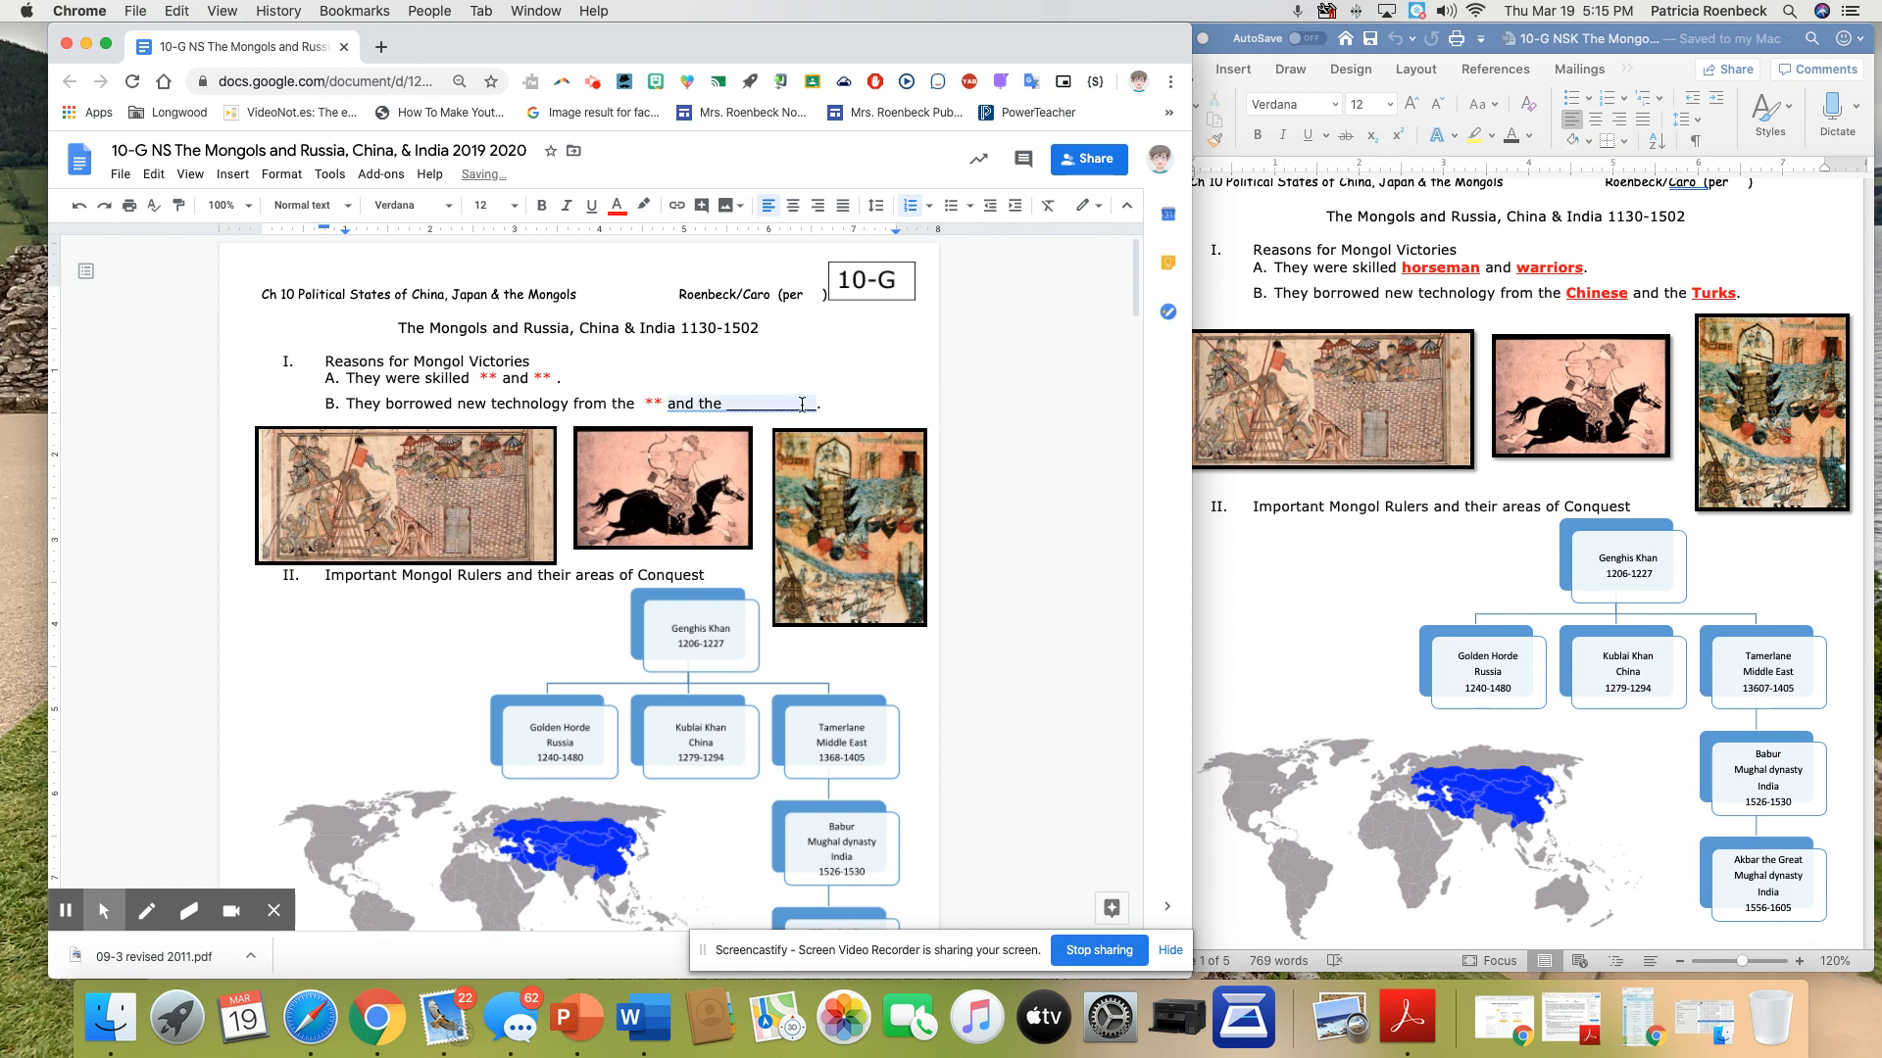
left_click_drag(814, 405, 726, 406)
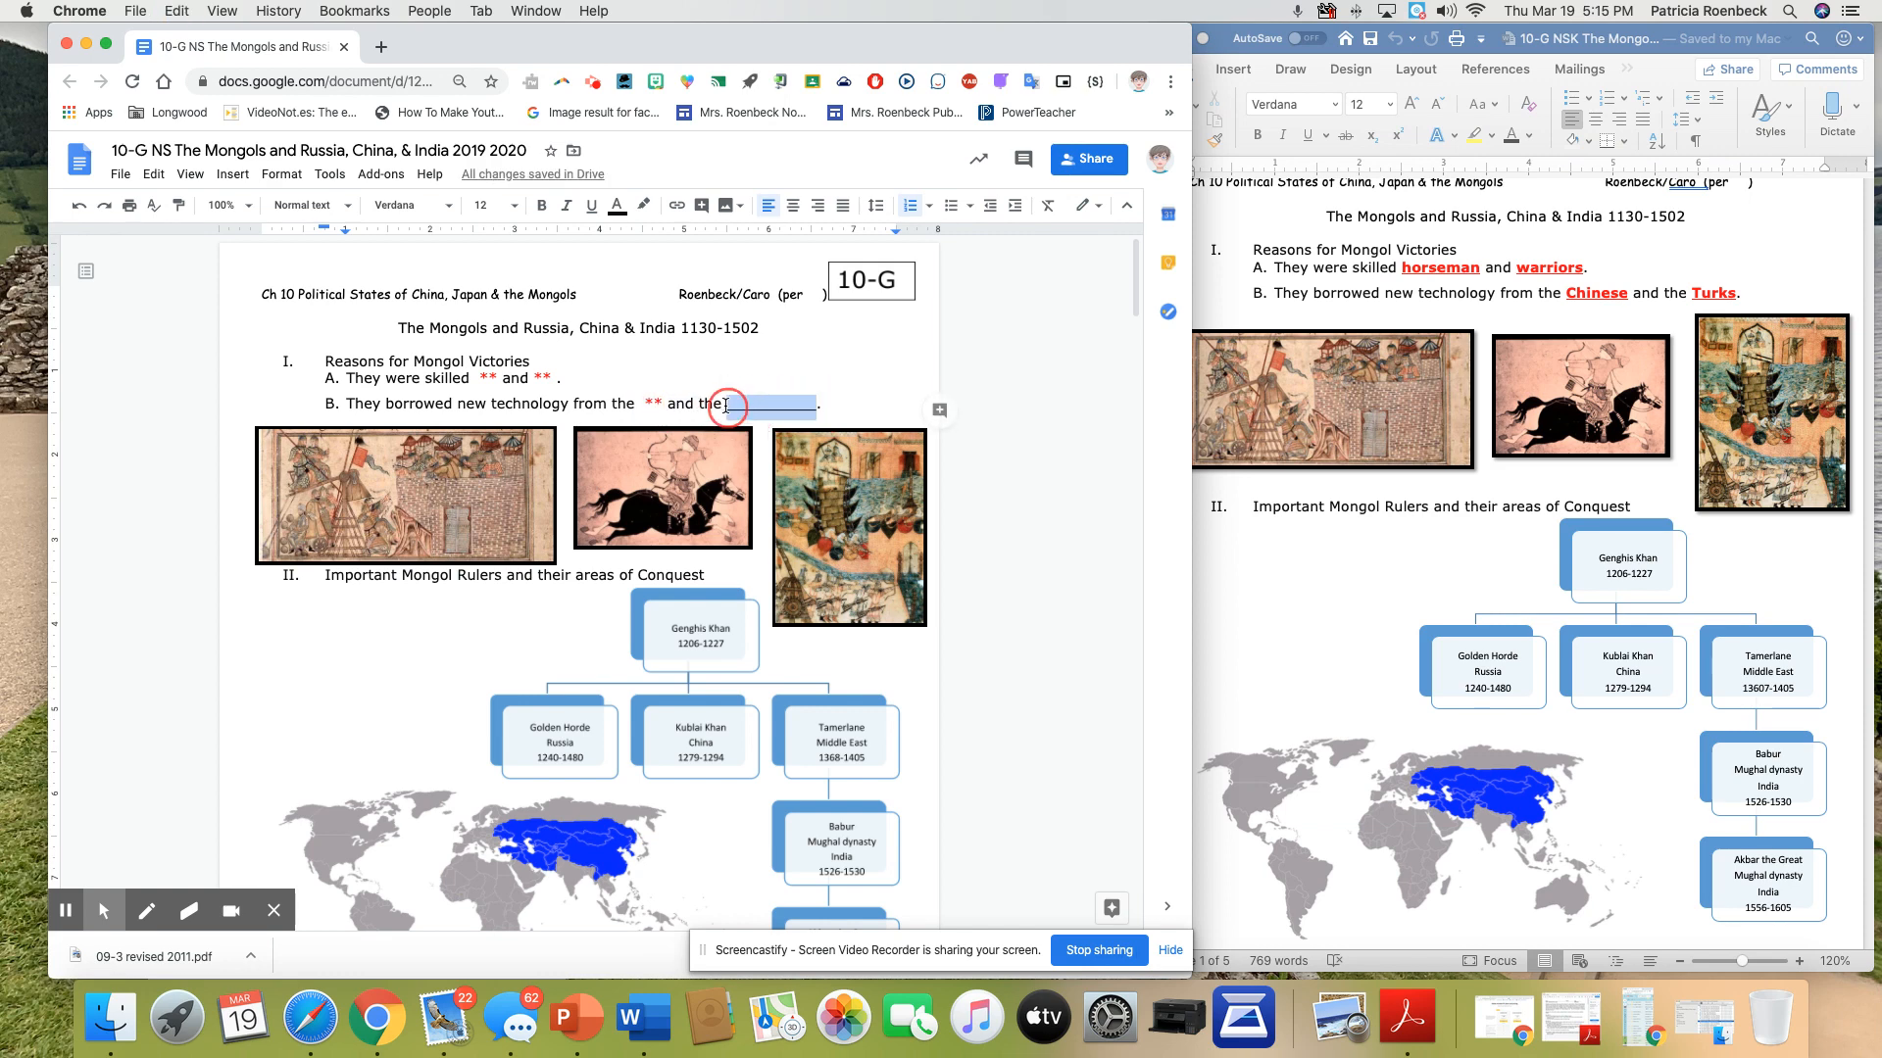
type("**")
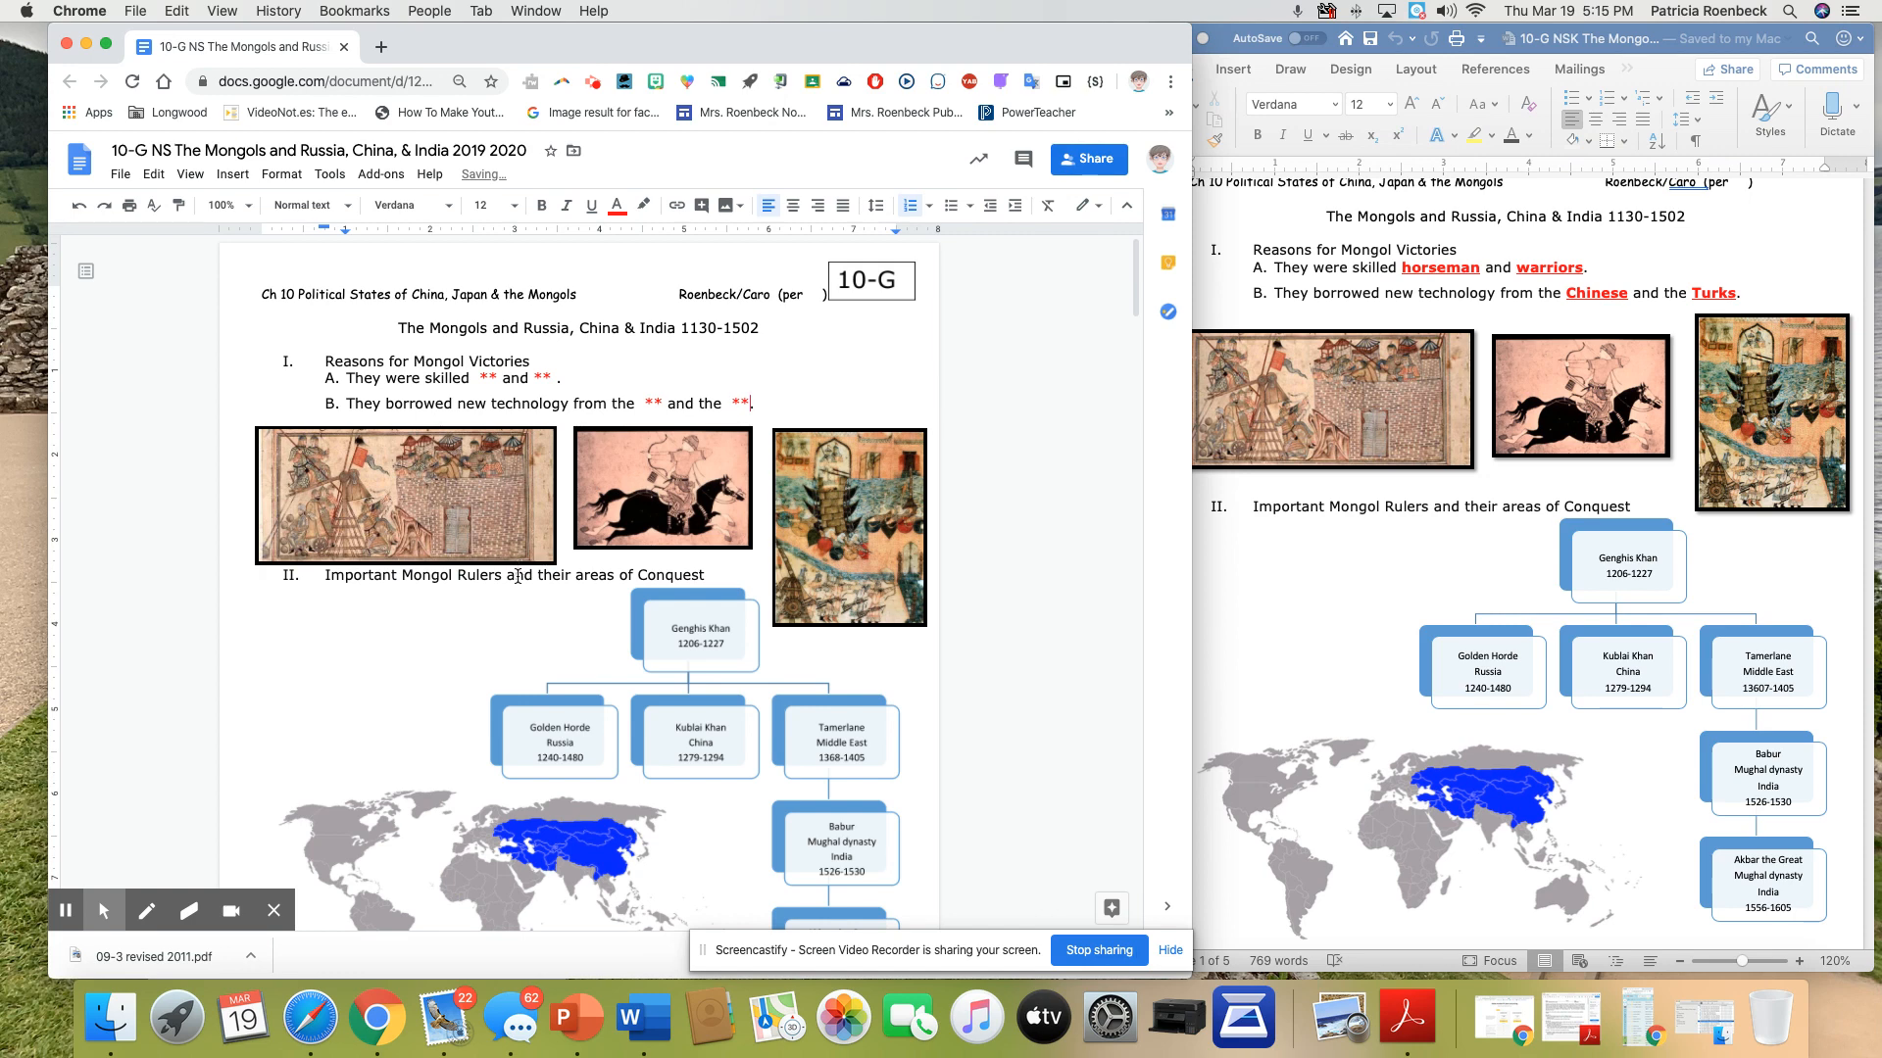
Insert seven line breaks before "The Scope of the Mongol Empire" to push the heading onto page 2
scroll(628, 572, "down", 8)
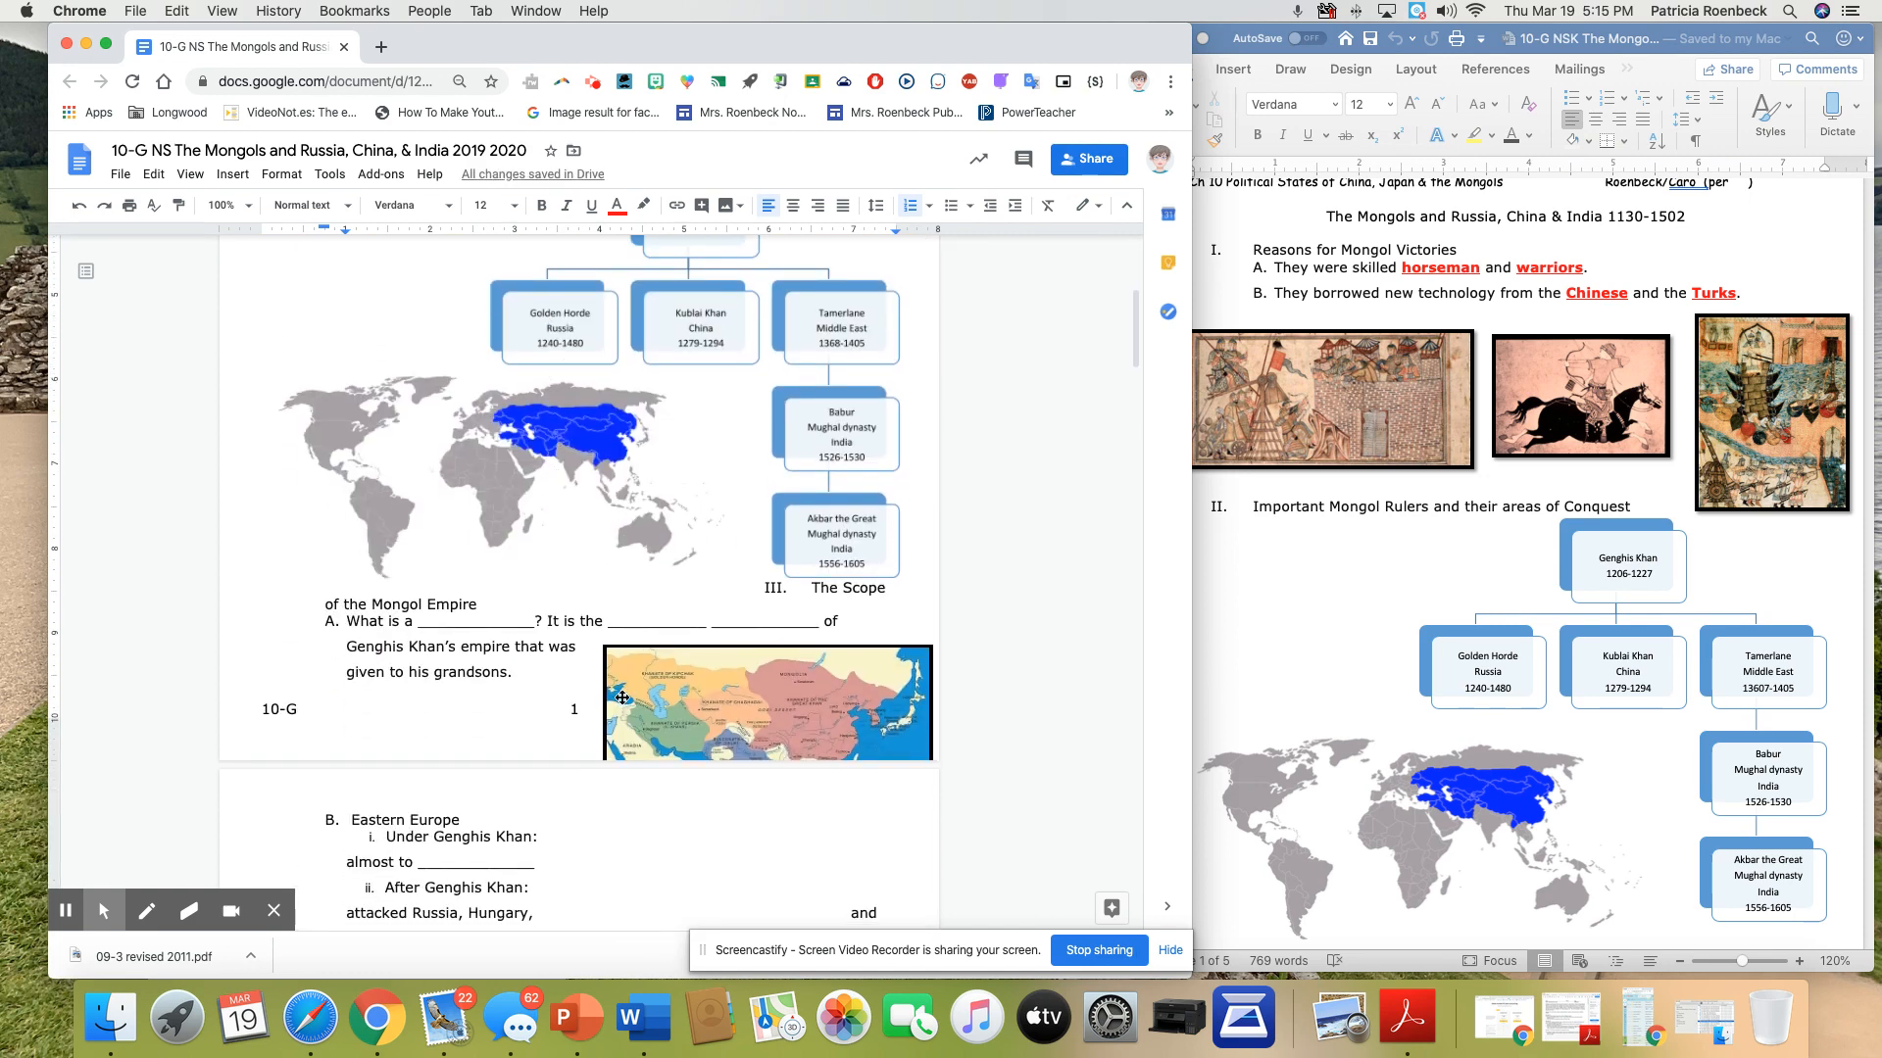
scroll(549, 534, "down", 2)
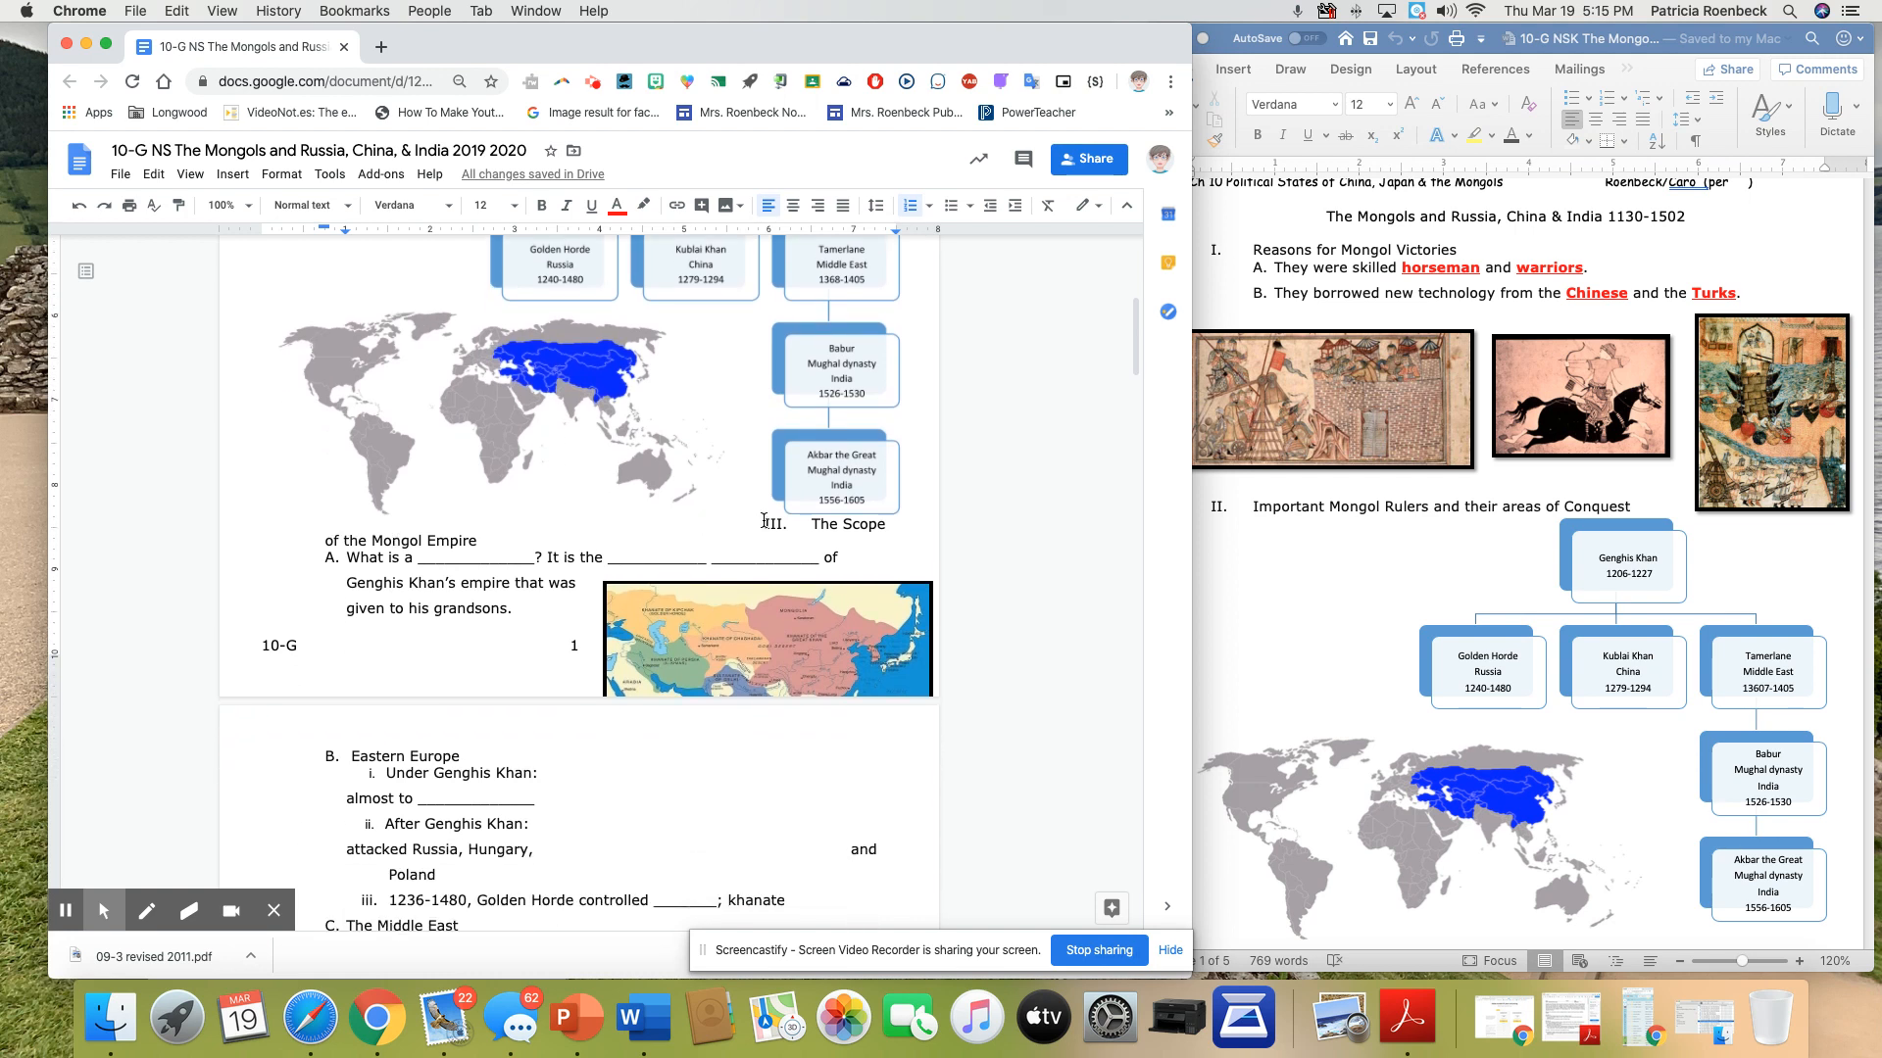
left_click(769, 522)
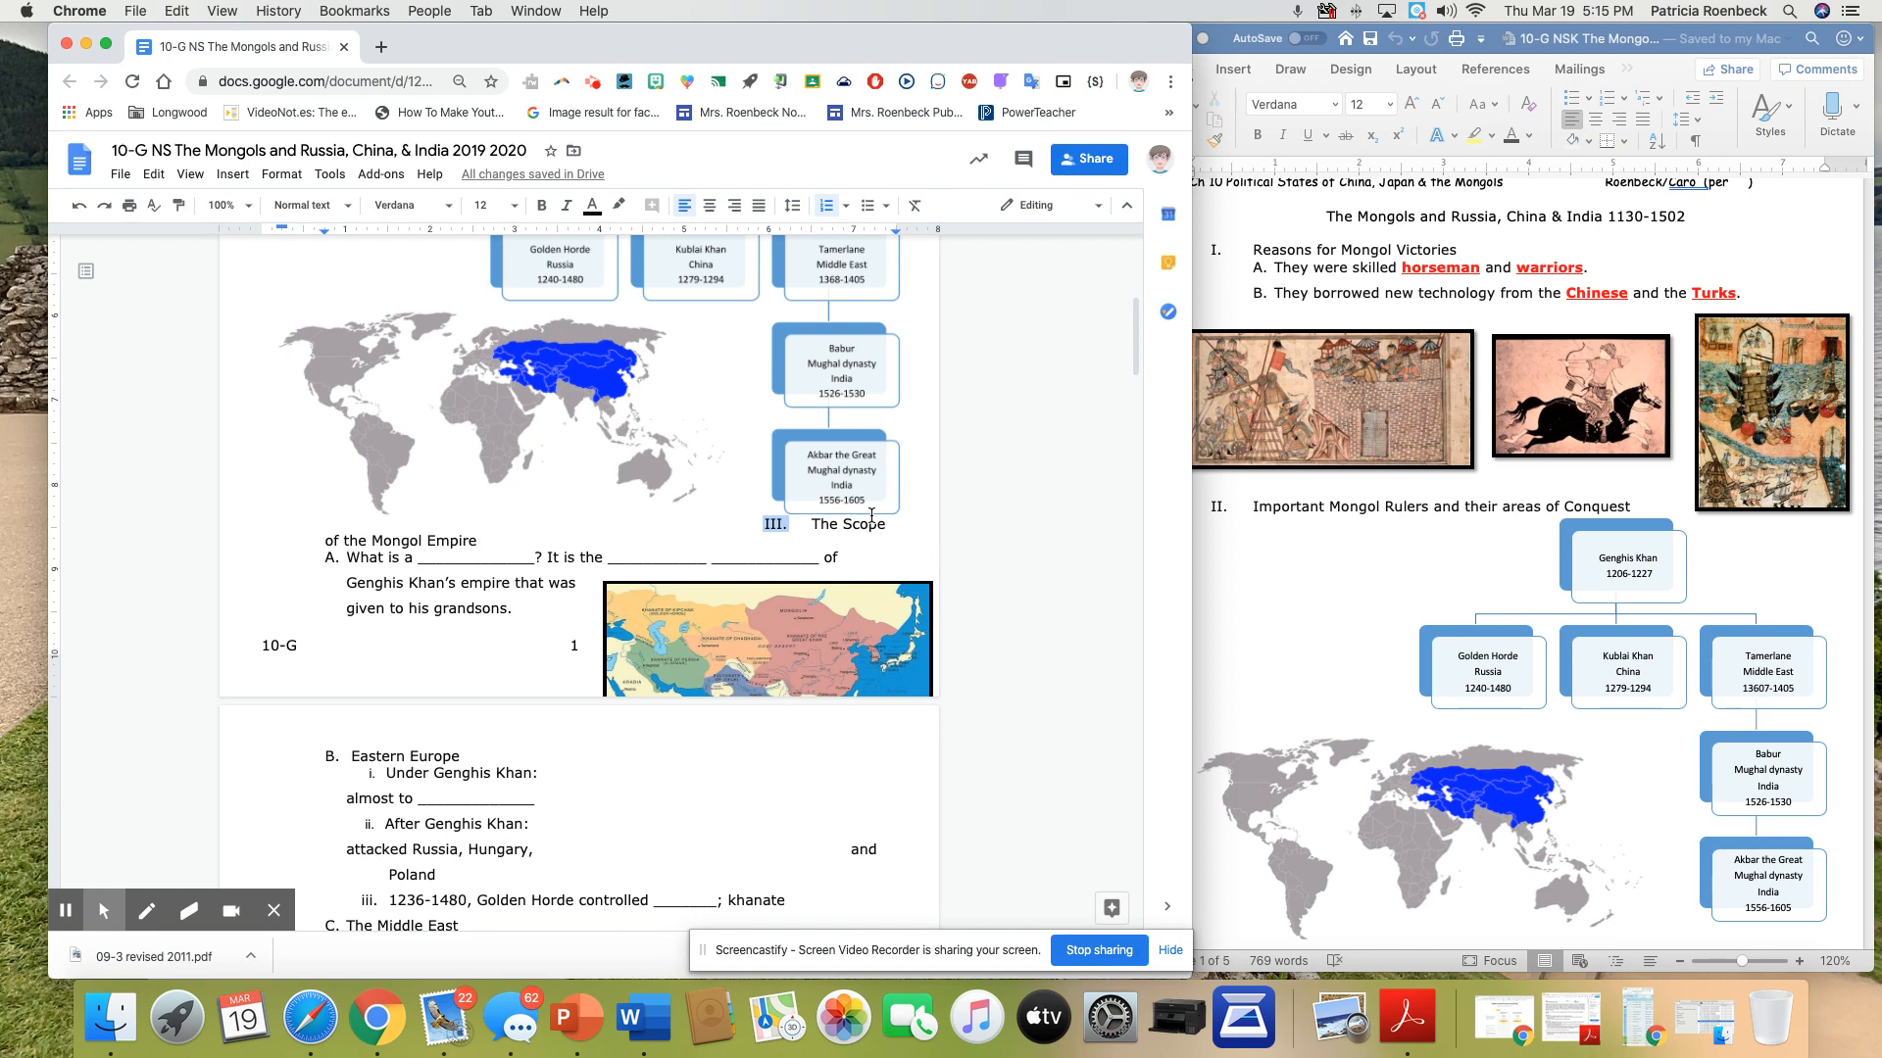
left_click(871, 517)
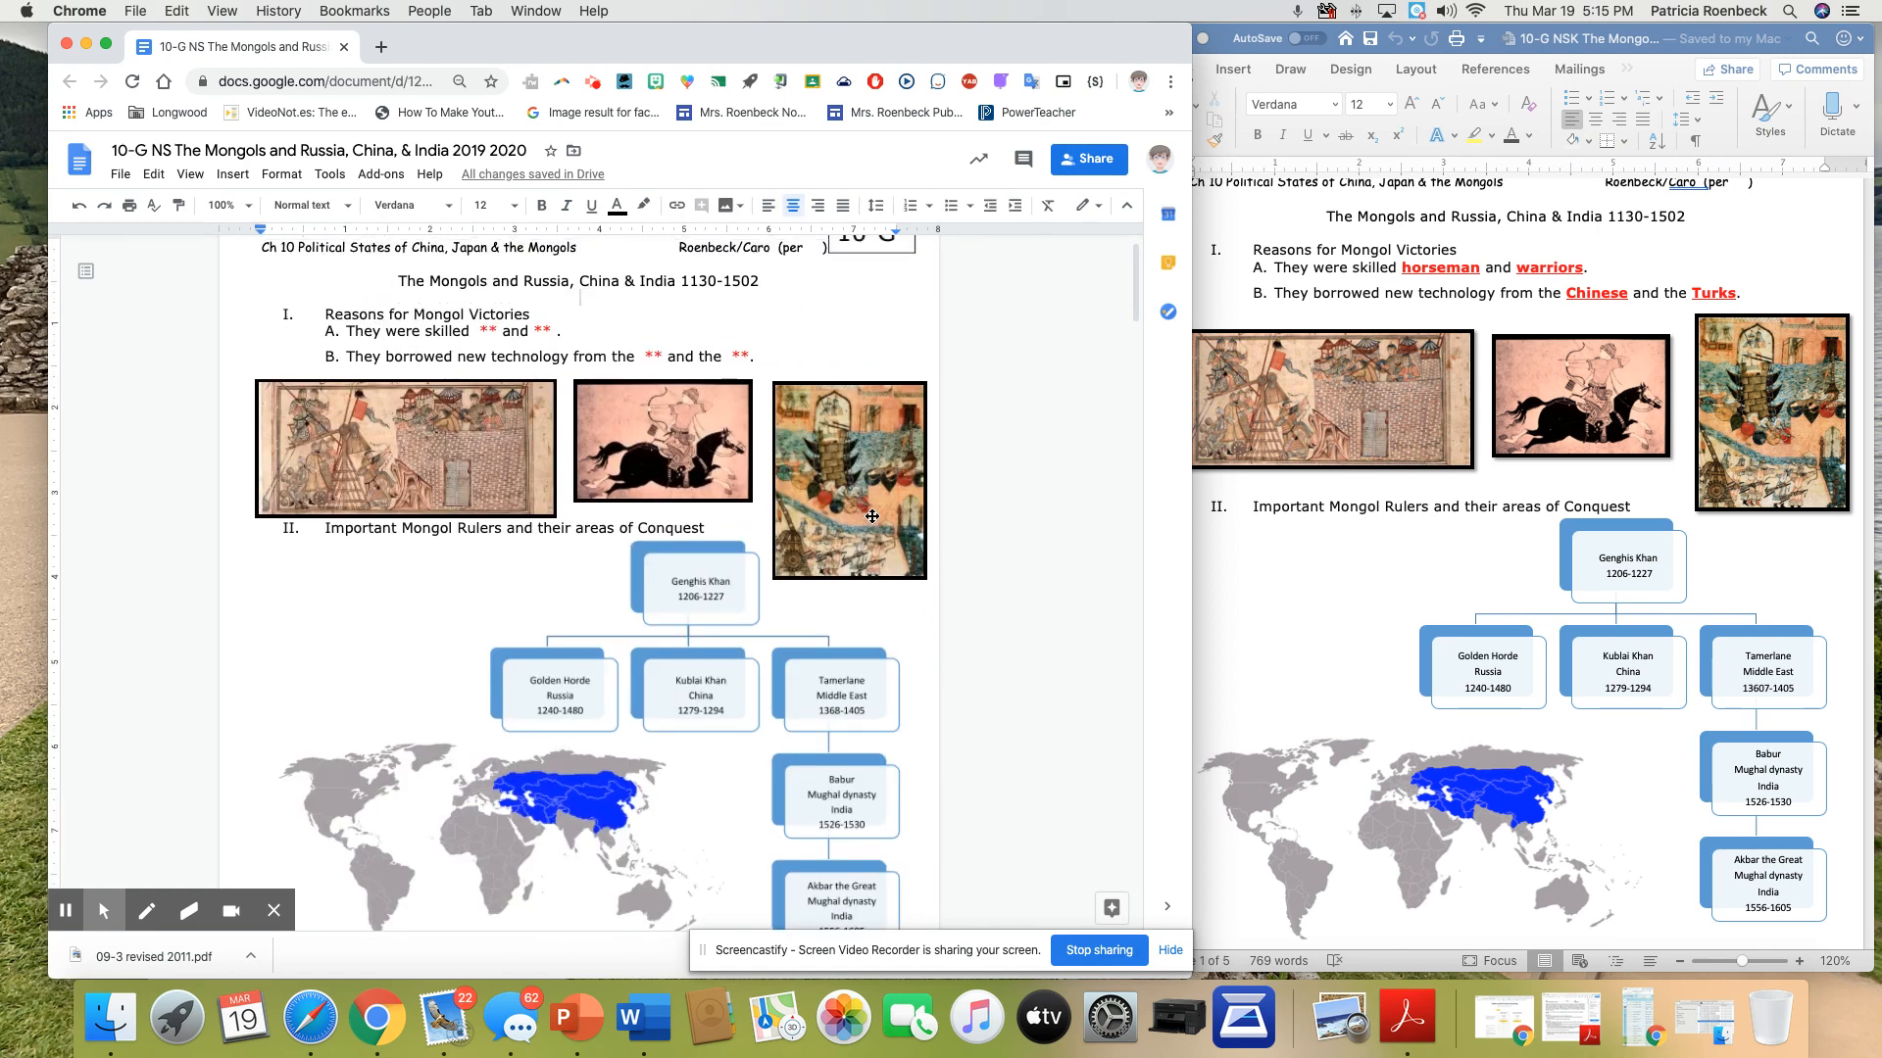
scroll(871, 516, "down", 5)
left_click(266, 647)
key("Return")
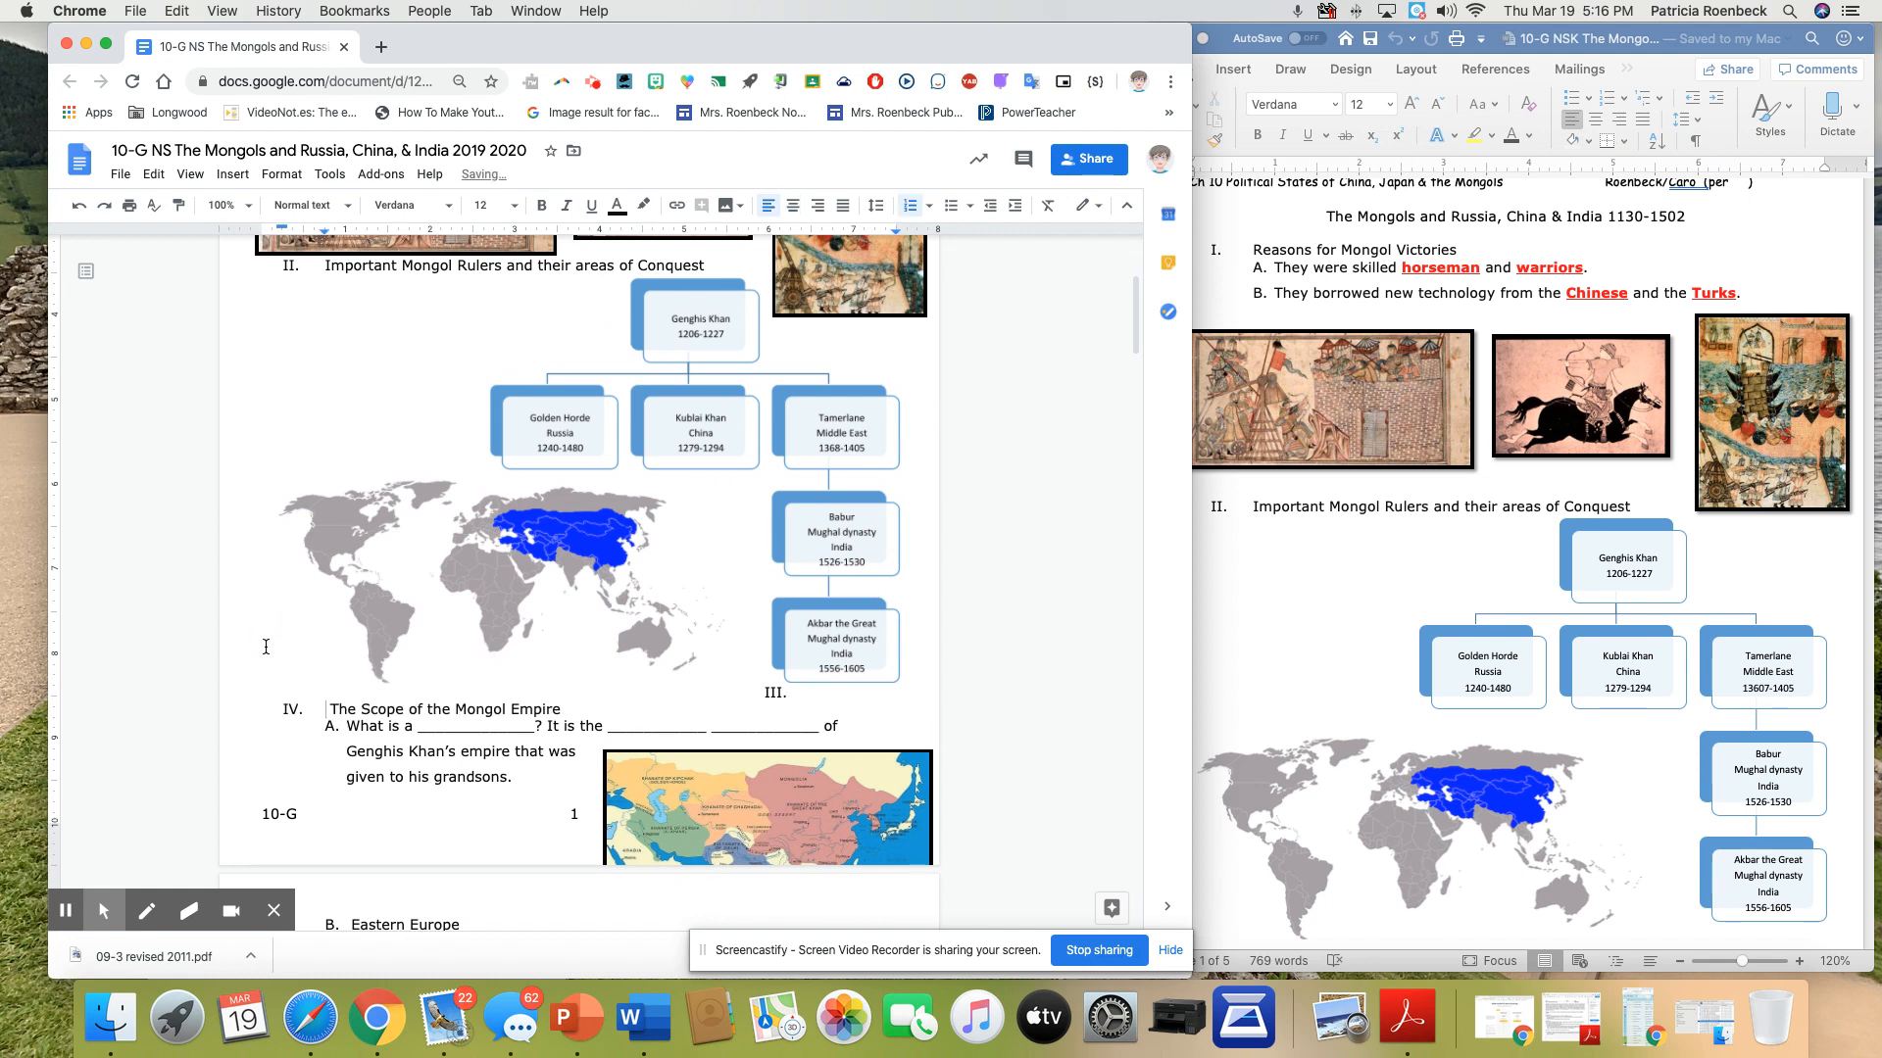
key("Return")
key("Return")
key("Return")
key("Return")
key("Return")
key("Return")
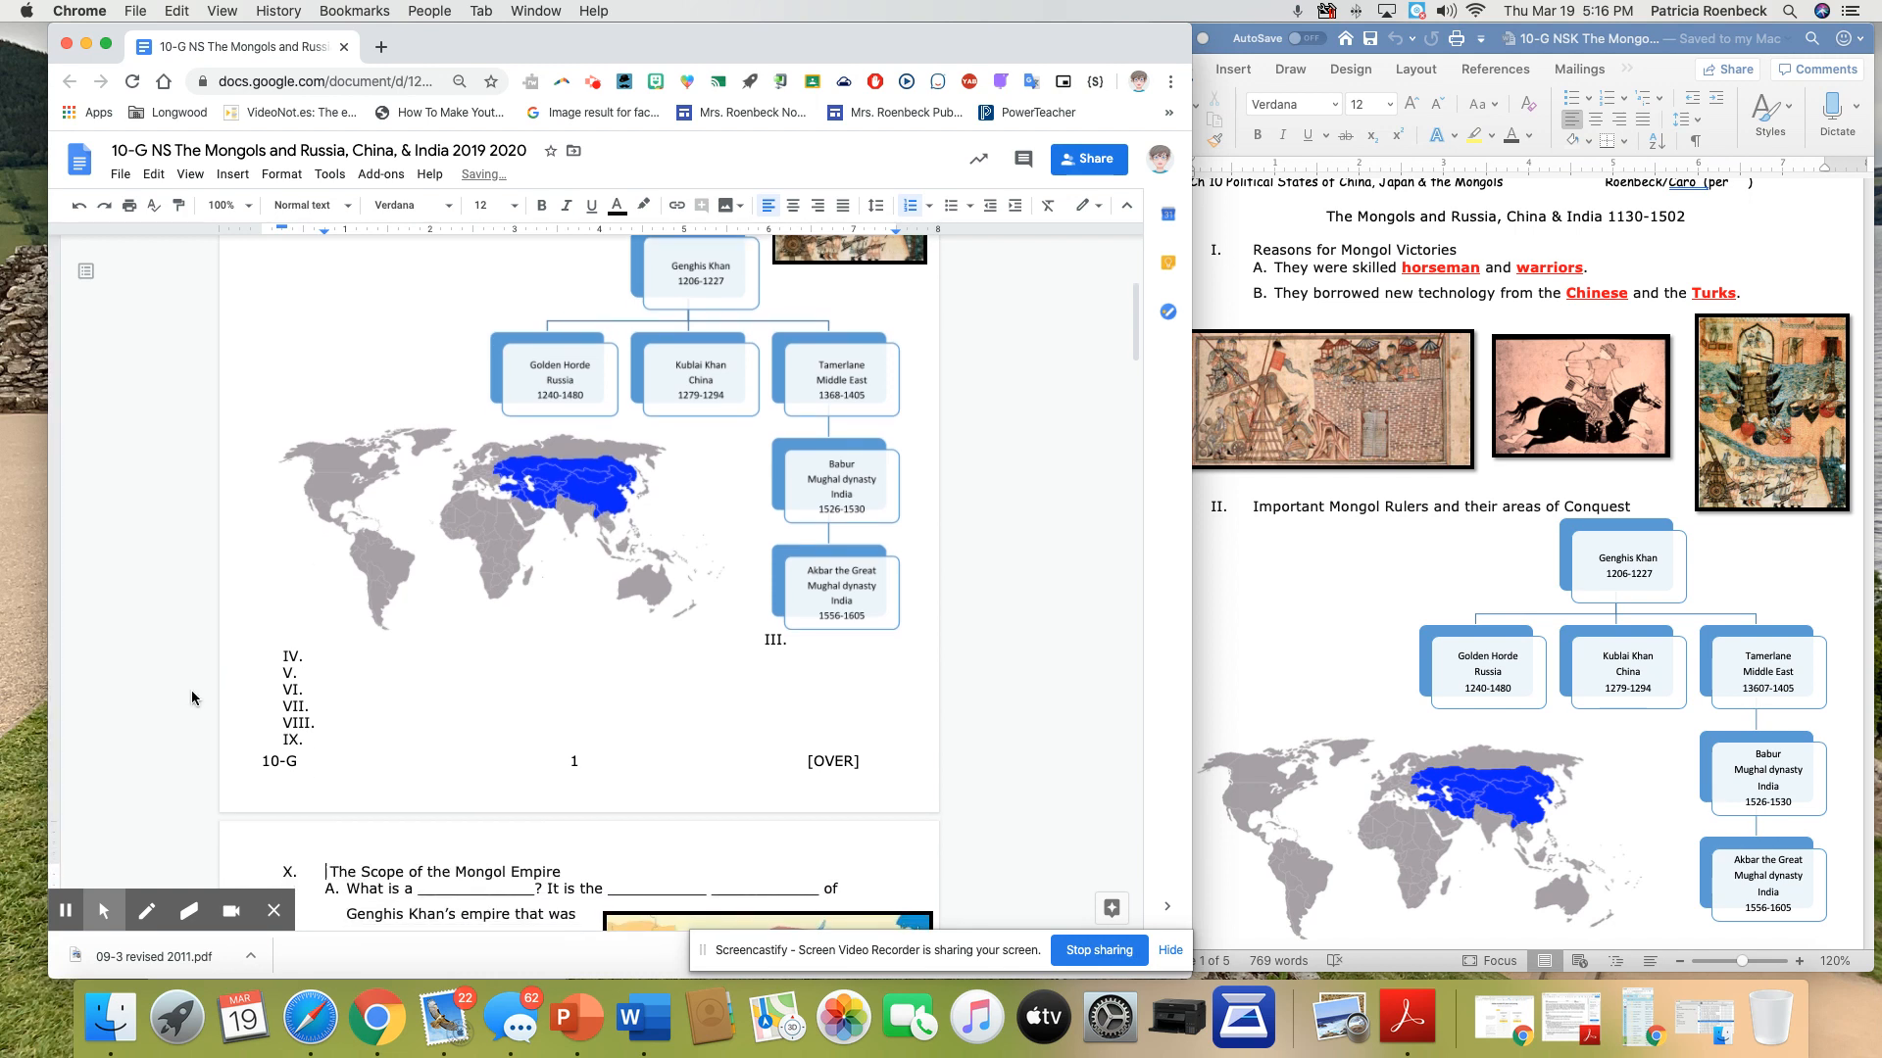
Remove the stray list number III below the rulers chart and add two blank lines there
left_click(797, 642)
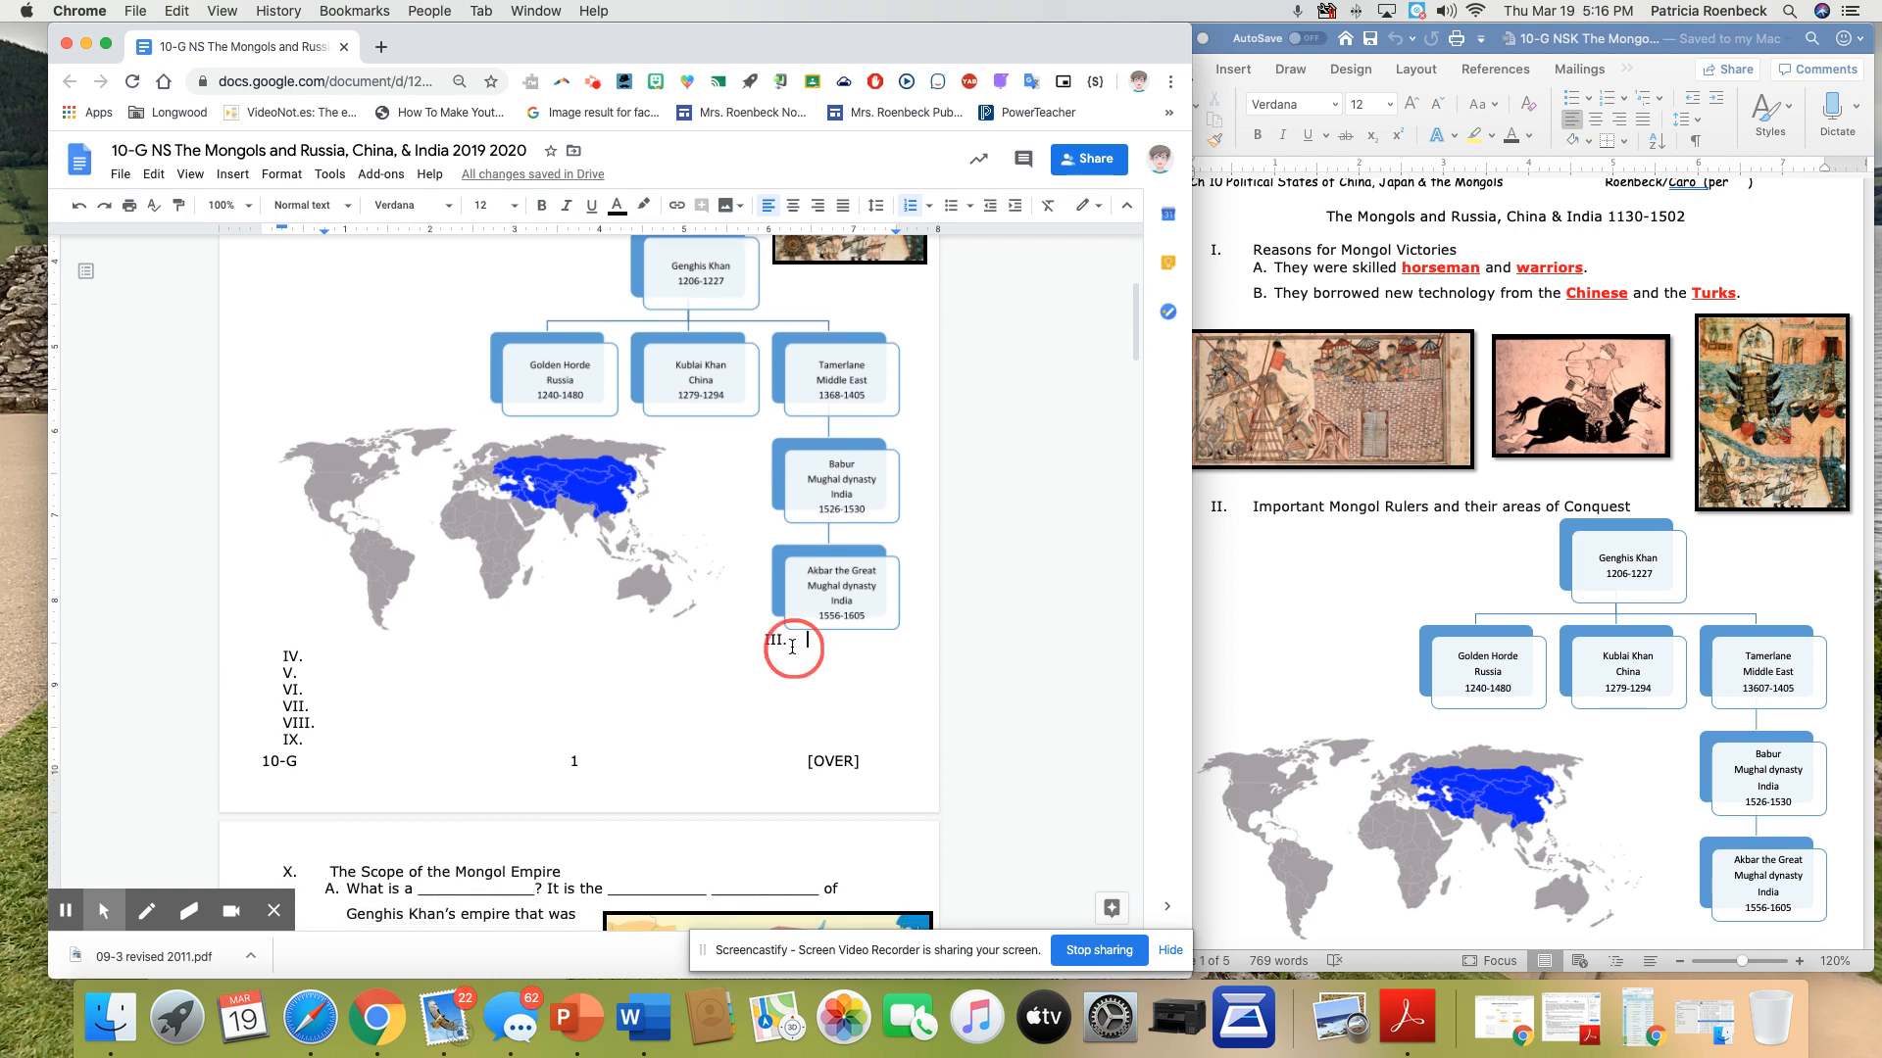
key("BackSpace")
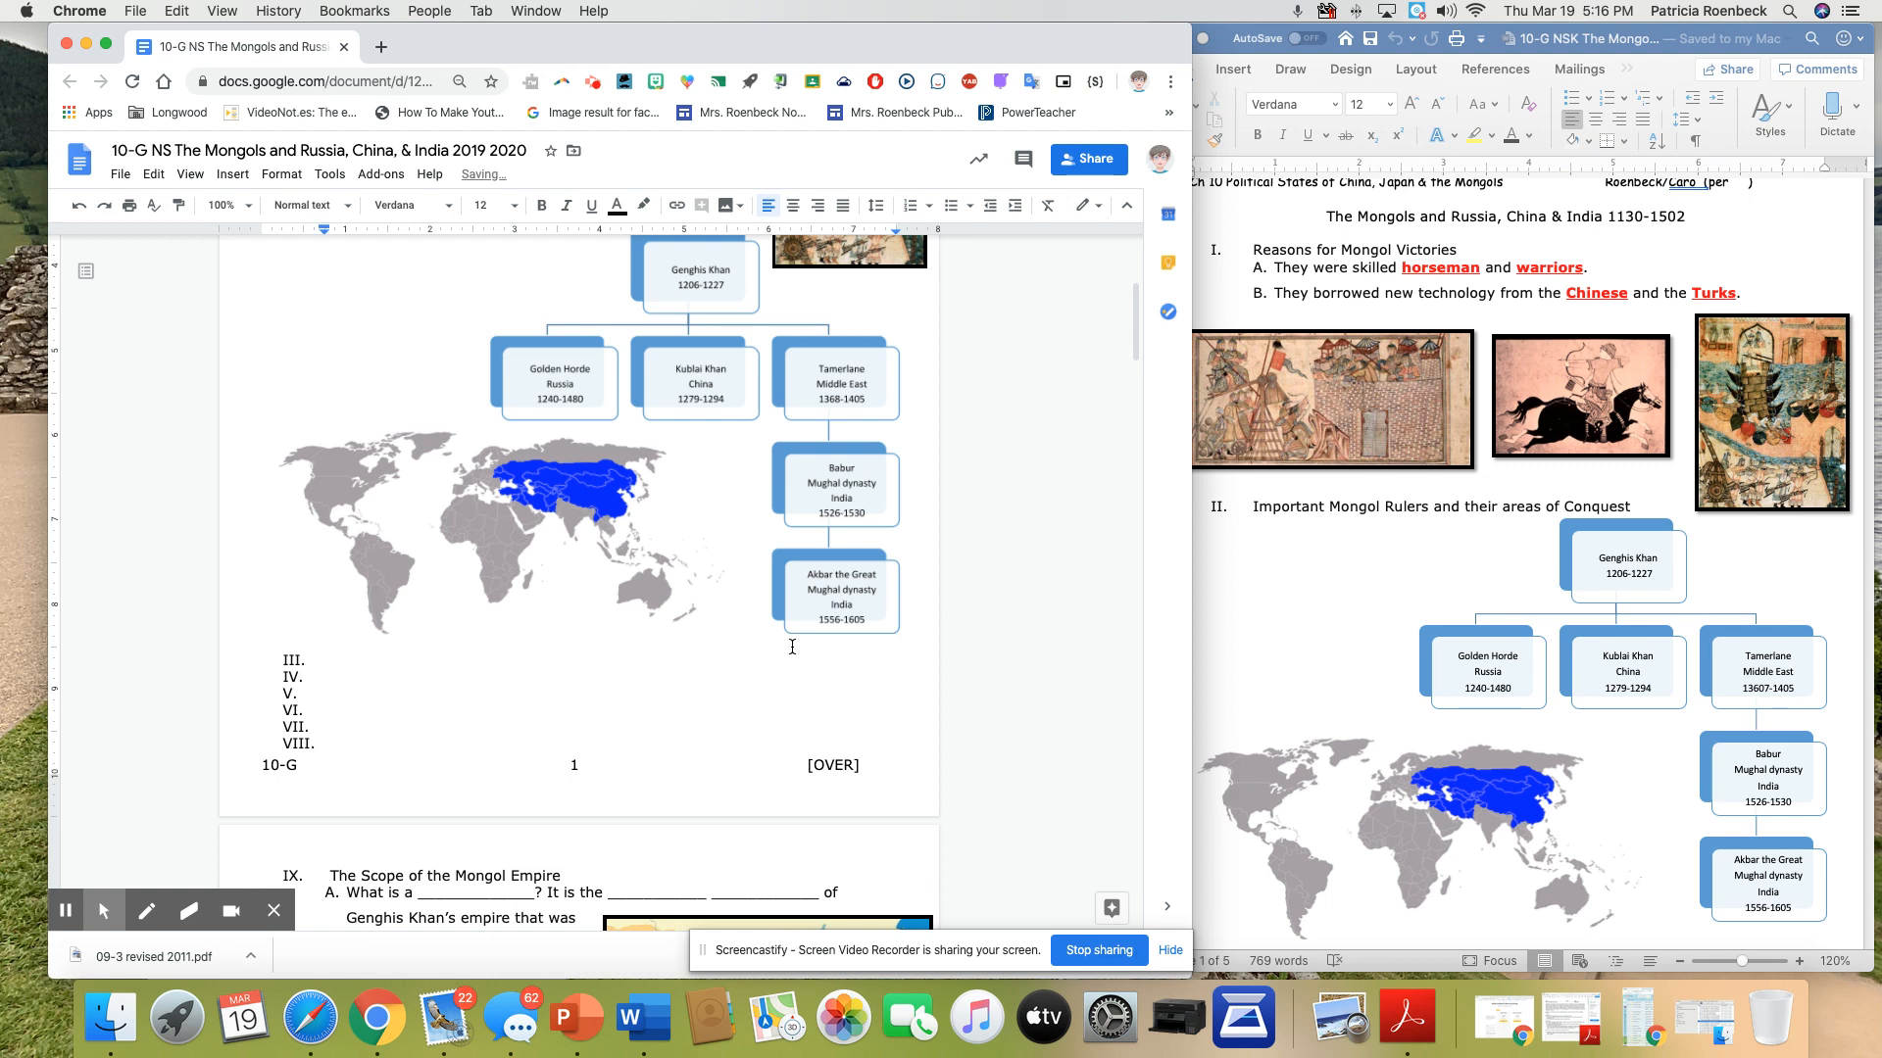
key("Return")
key("Return")
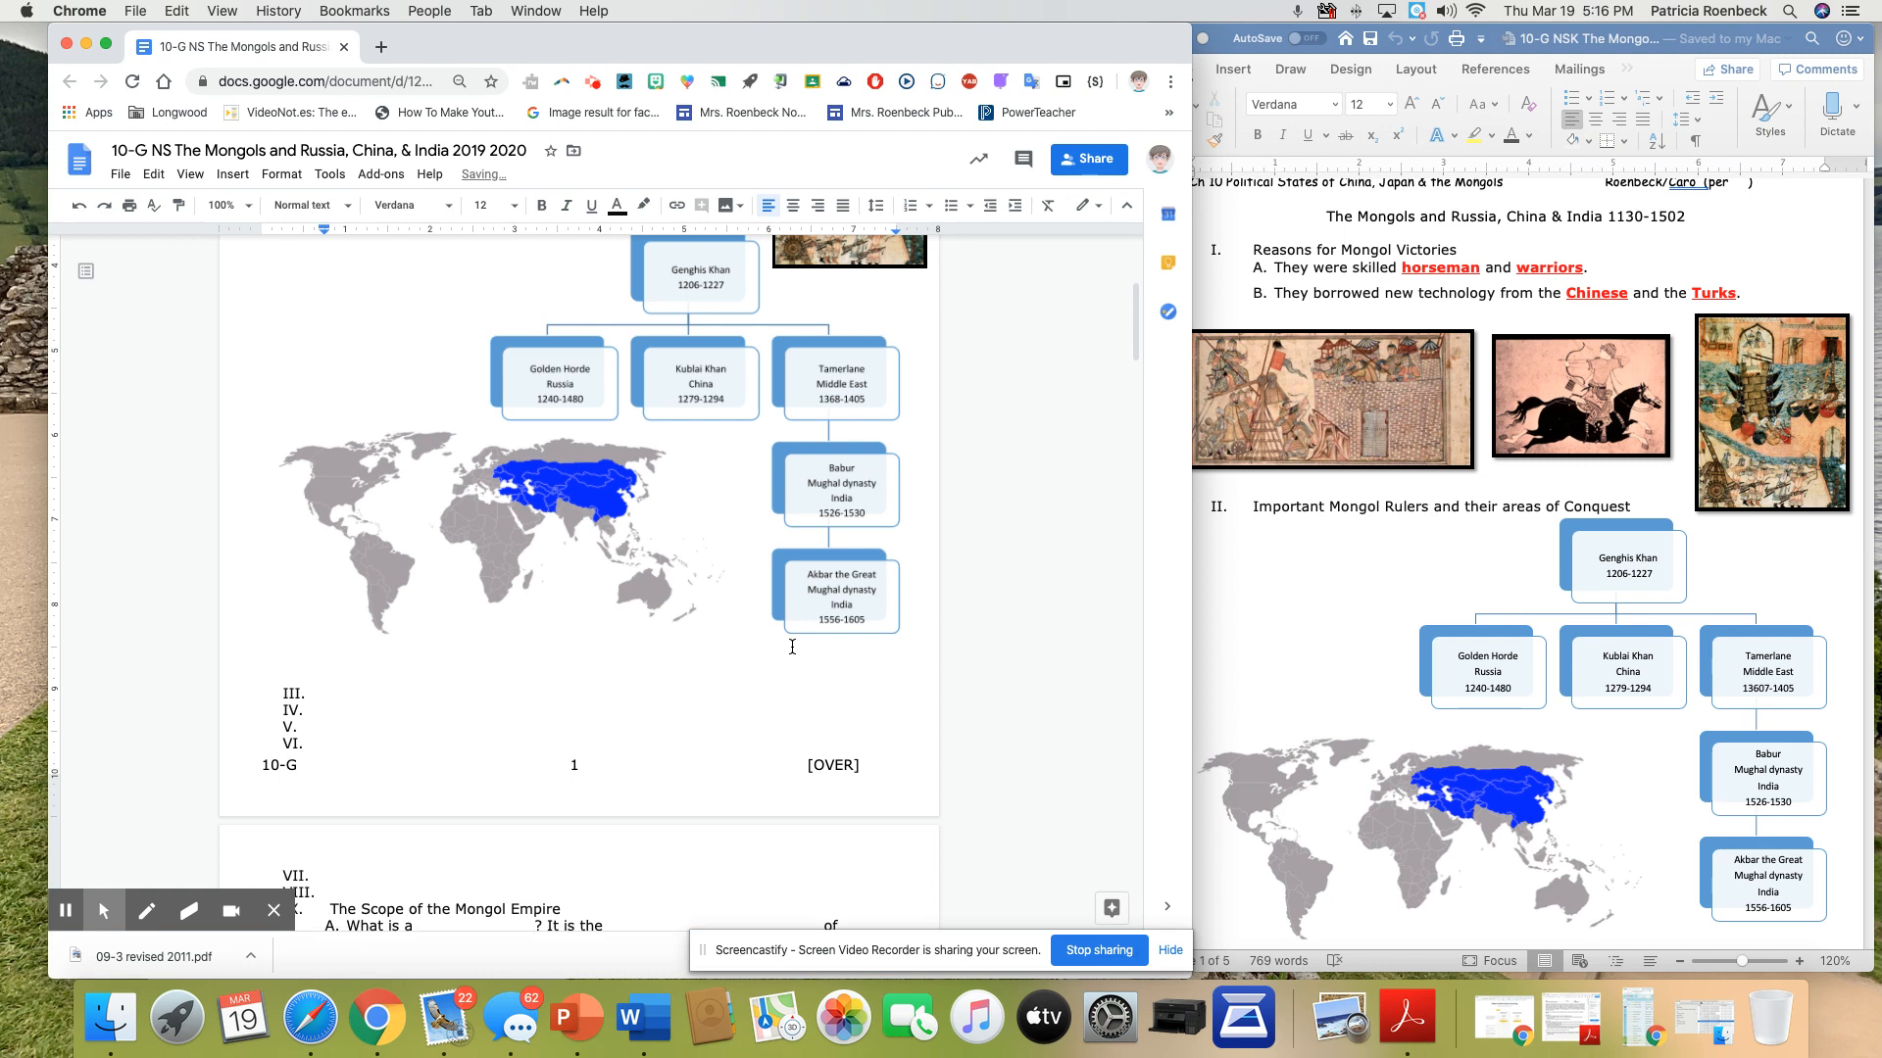
Delete the surplus empty numbered items above "The Scope of the Mongol Empire" and add blank space so the heading starts page 2
left_click_drag(322, 871, 305, 727)
left_click(331, 875)
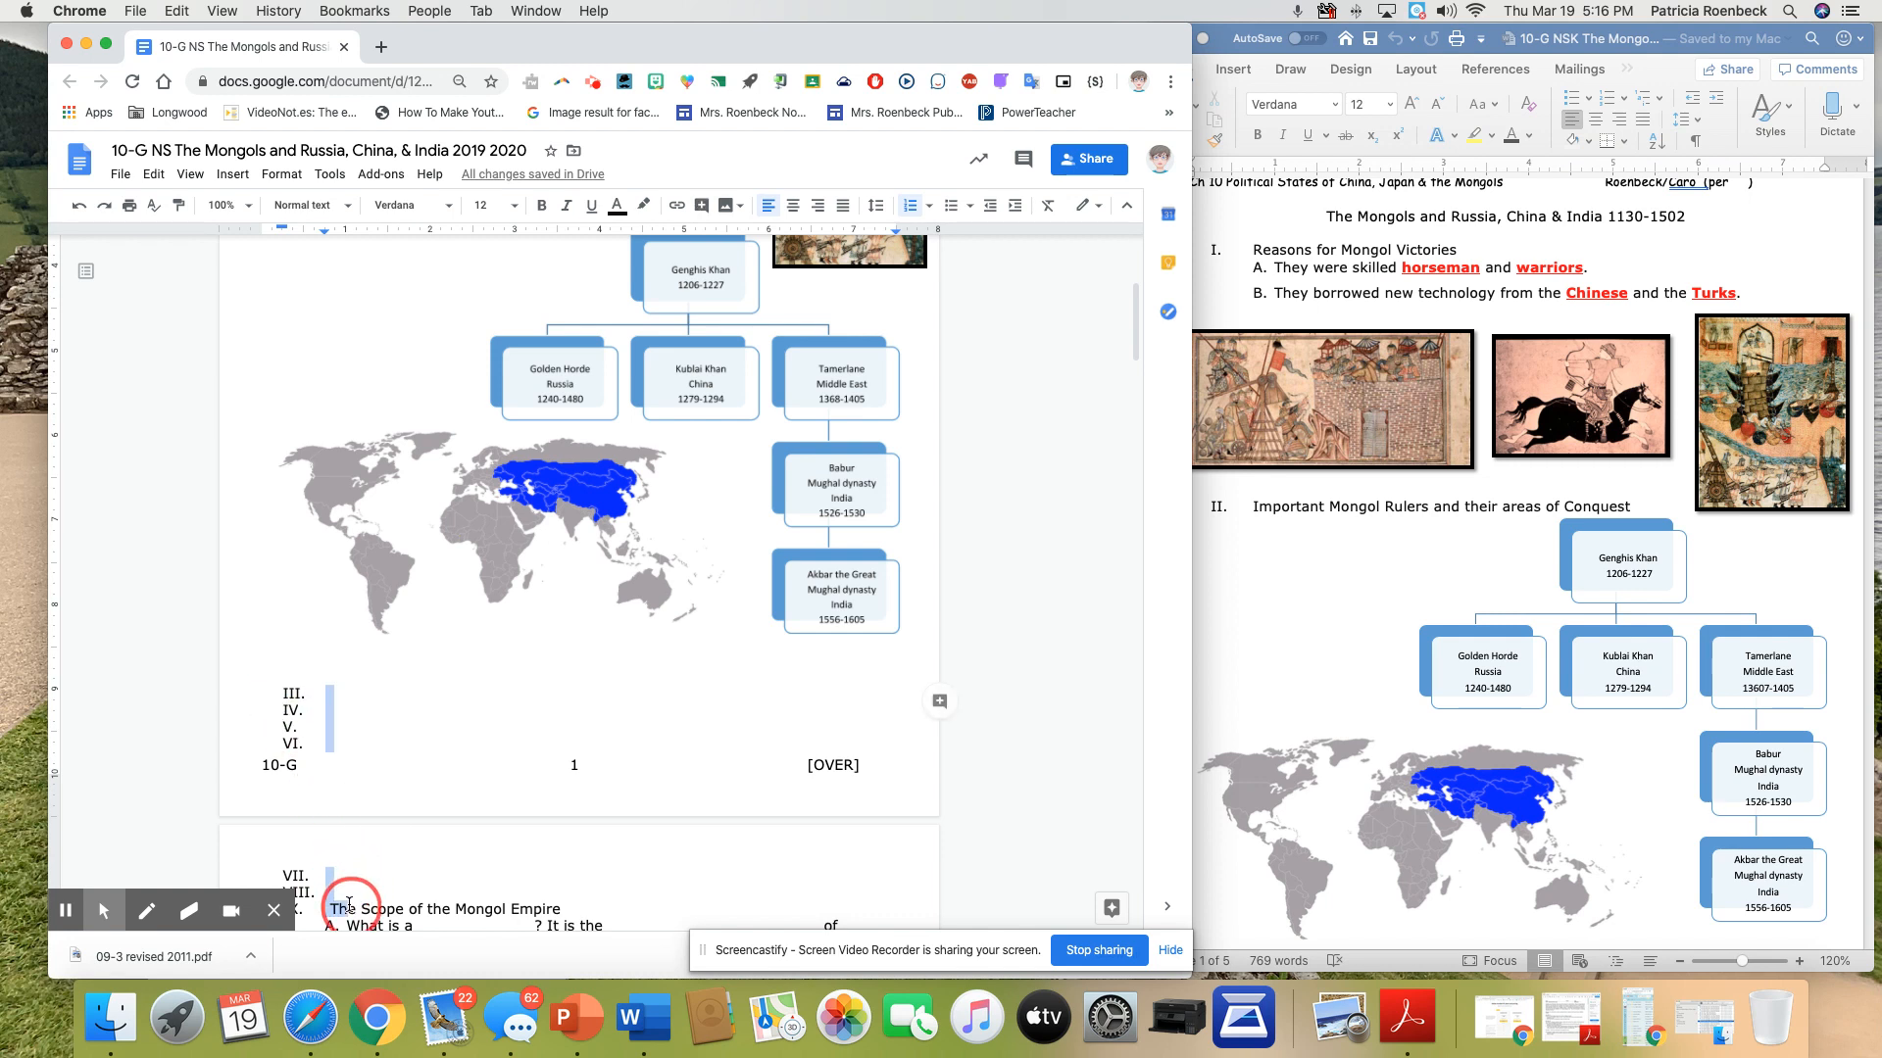
left_click_drag(309, 860, 289, 691)
key("BackSpace")
key("BackSpace")
left_click(321, 709)
key("BackSpace")
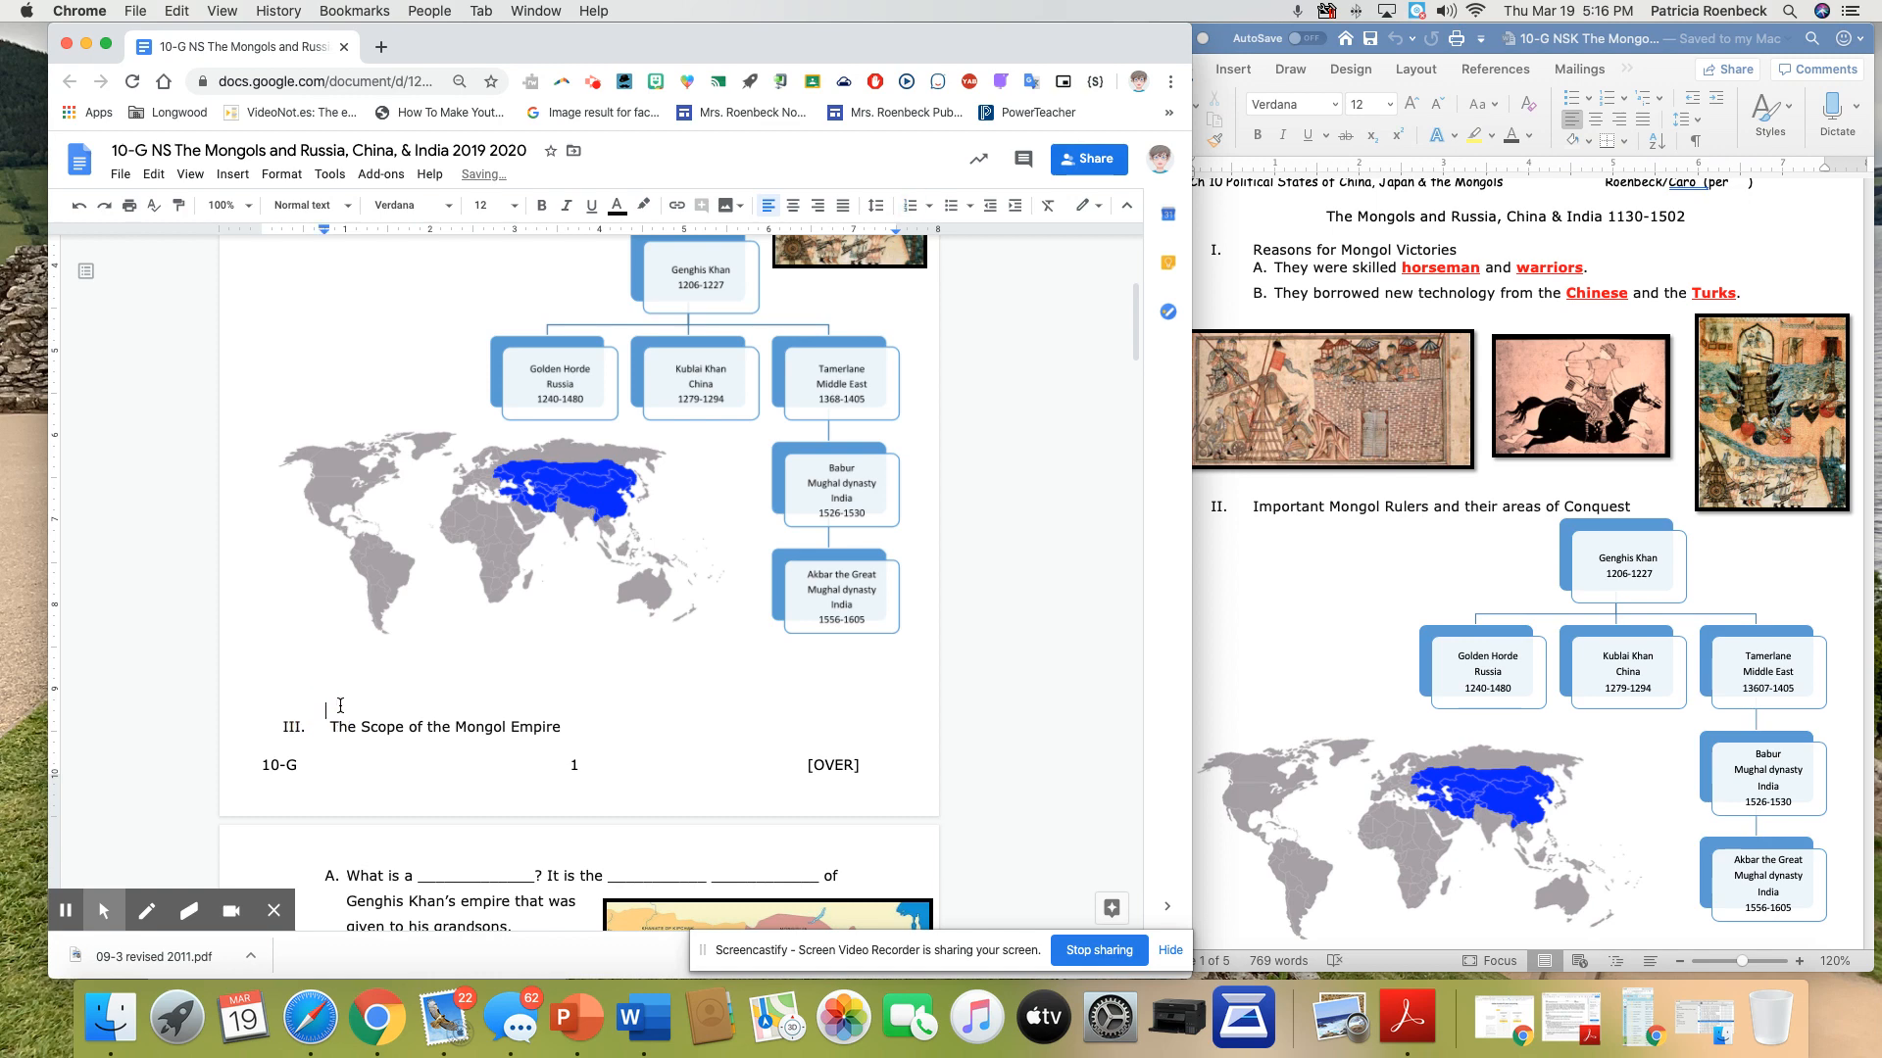
key("Return")
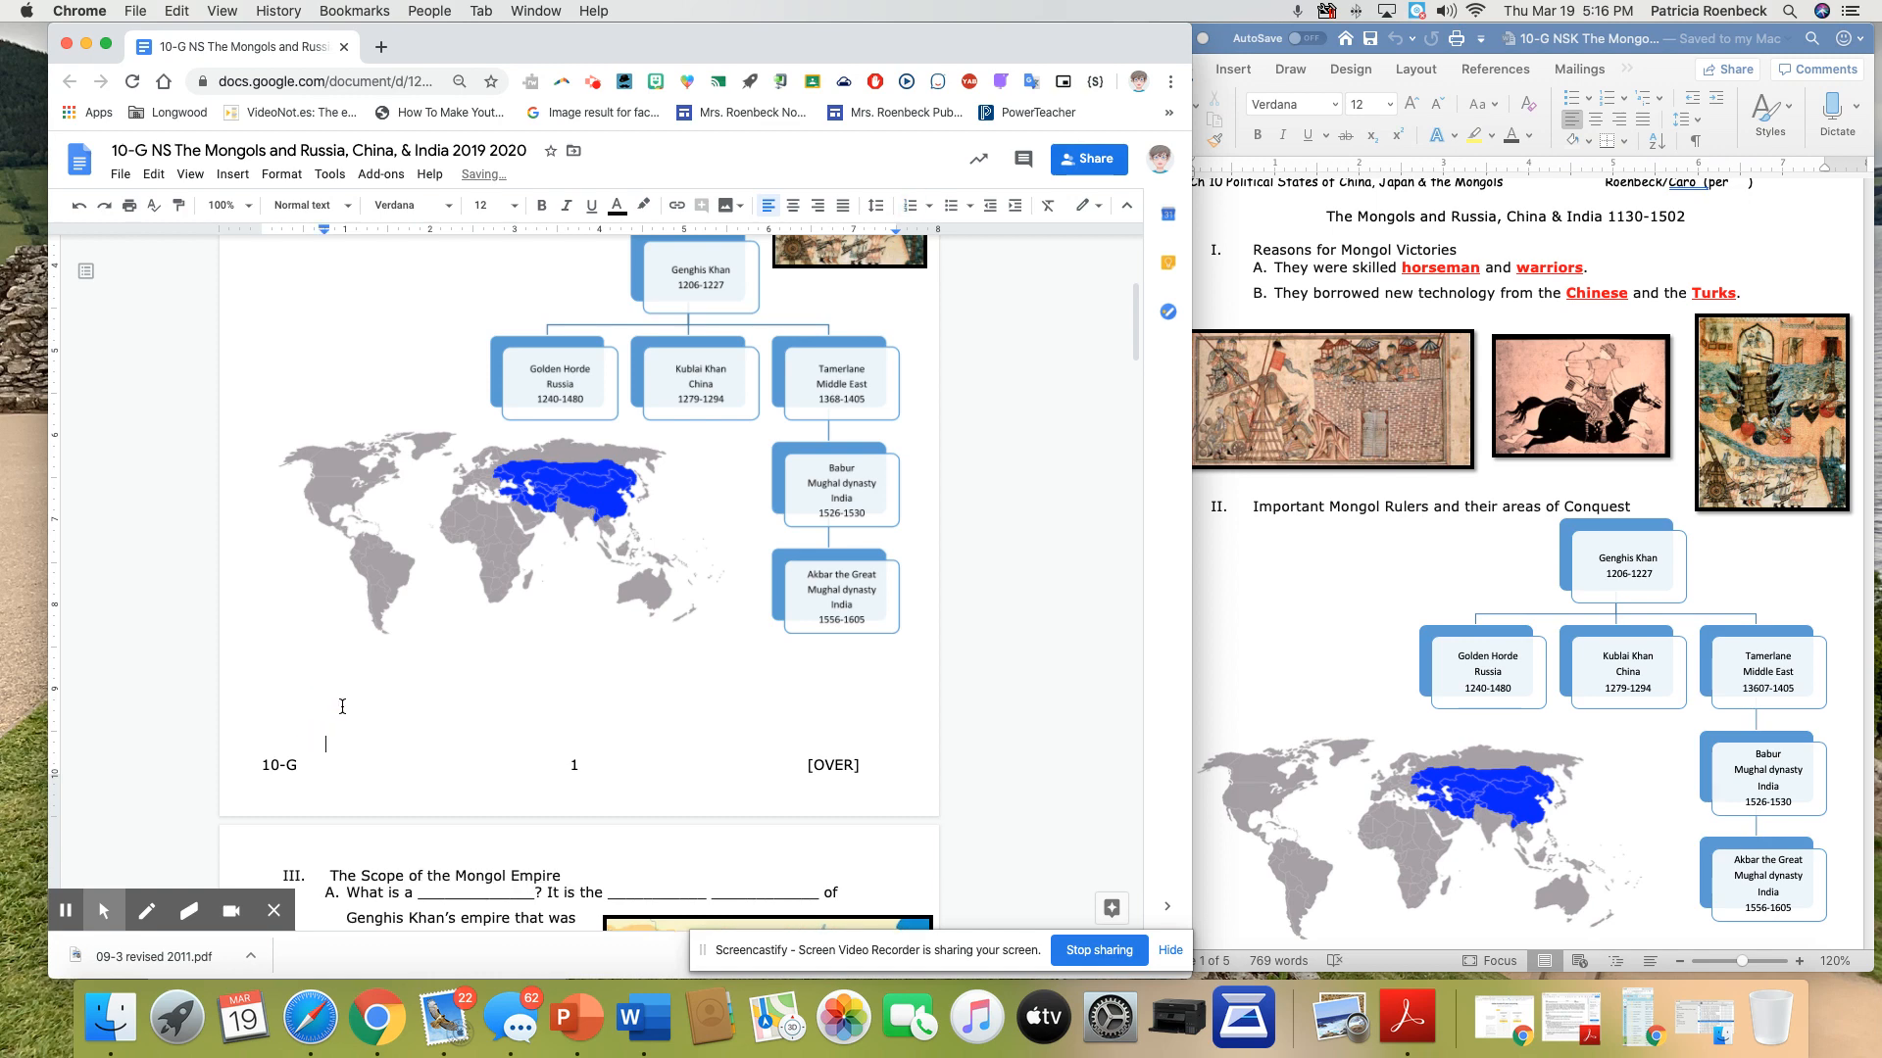
Replace the blanks in item A under "The Scope of the Mongol Empire" with red "**", using one placeholder for the two adjacent blanks
scroll(551, 650, "down", 6)
scroll(500, 606, "up", 9)
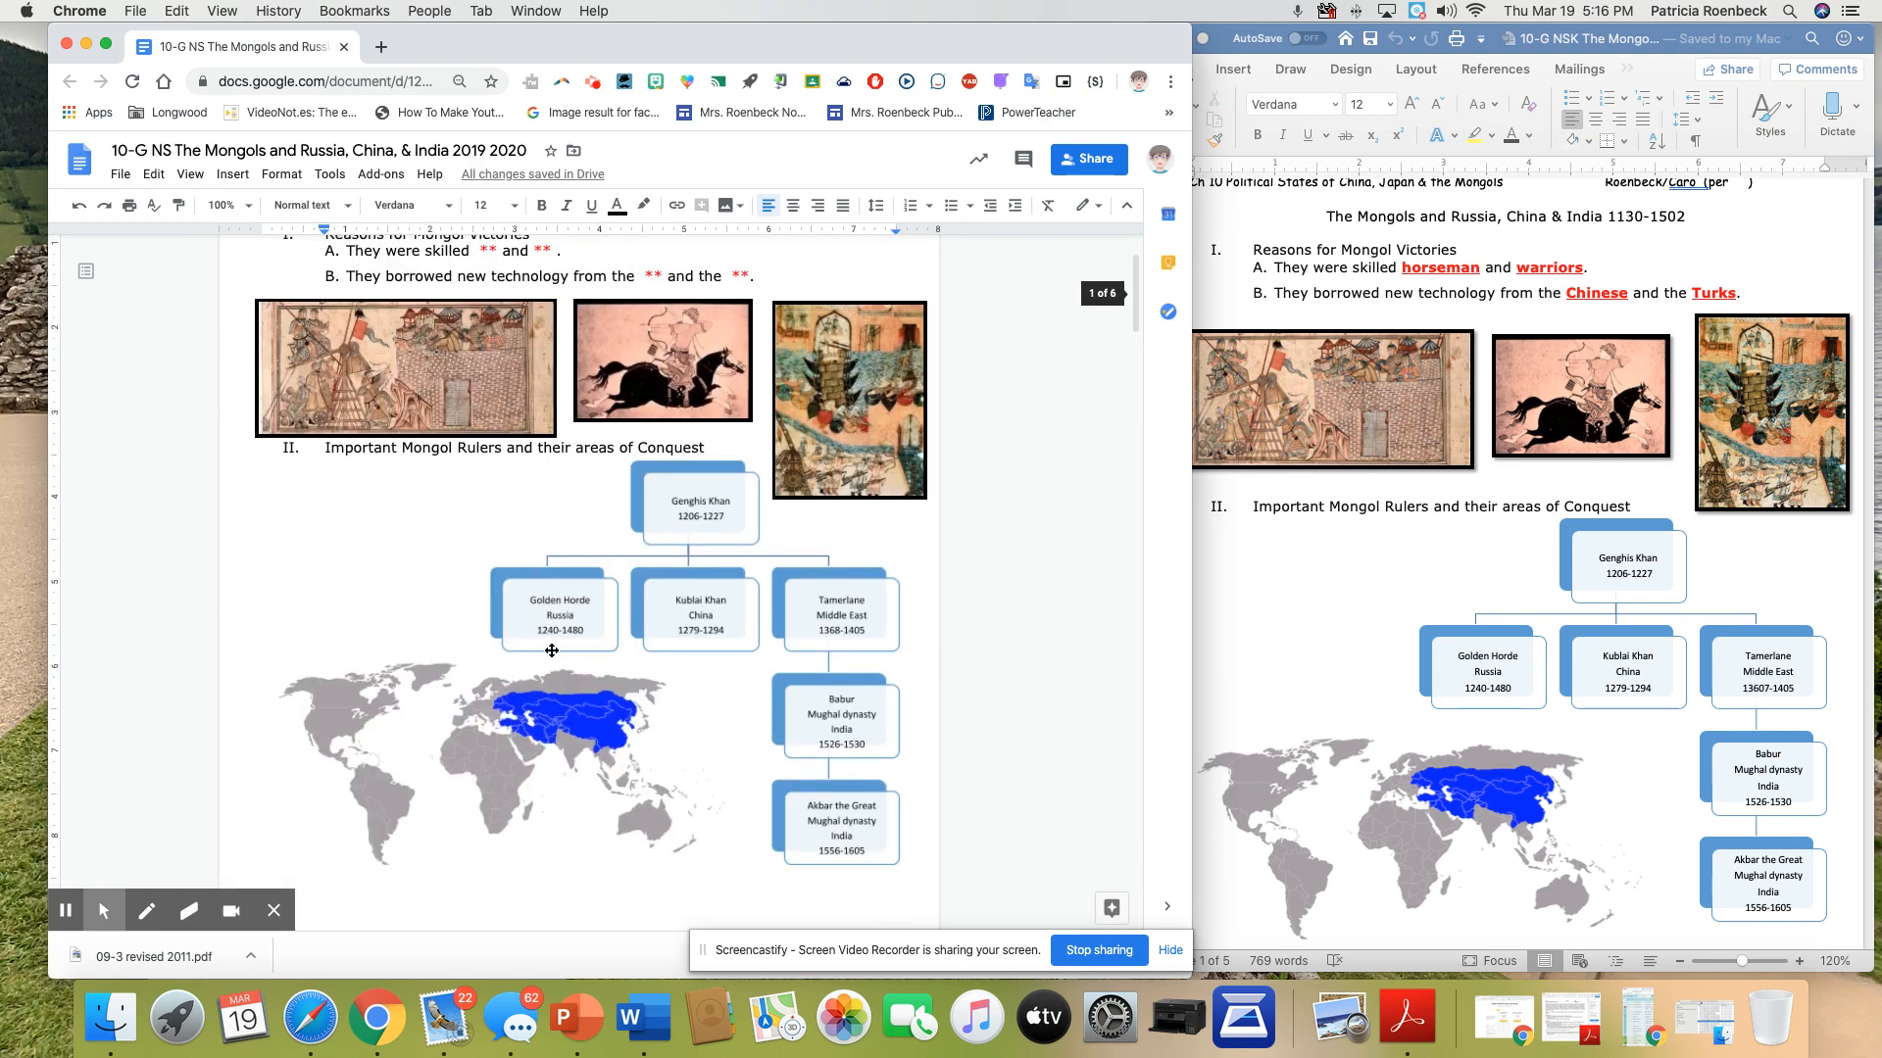
scroll(477, 585, "down", 6)
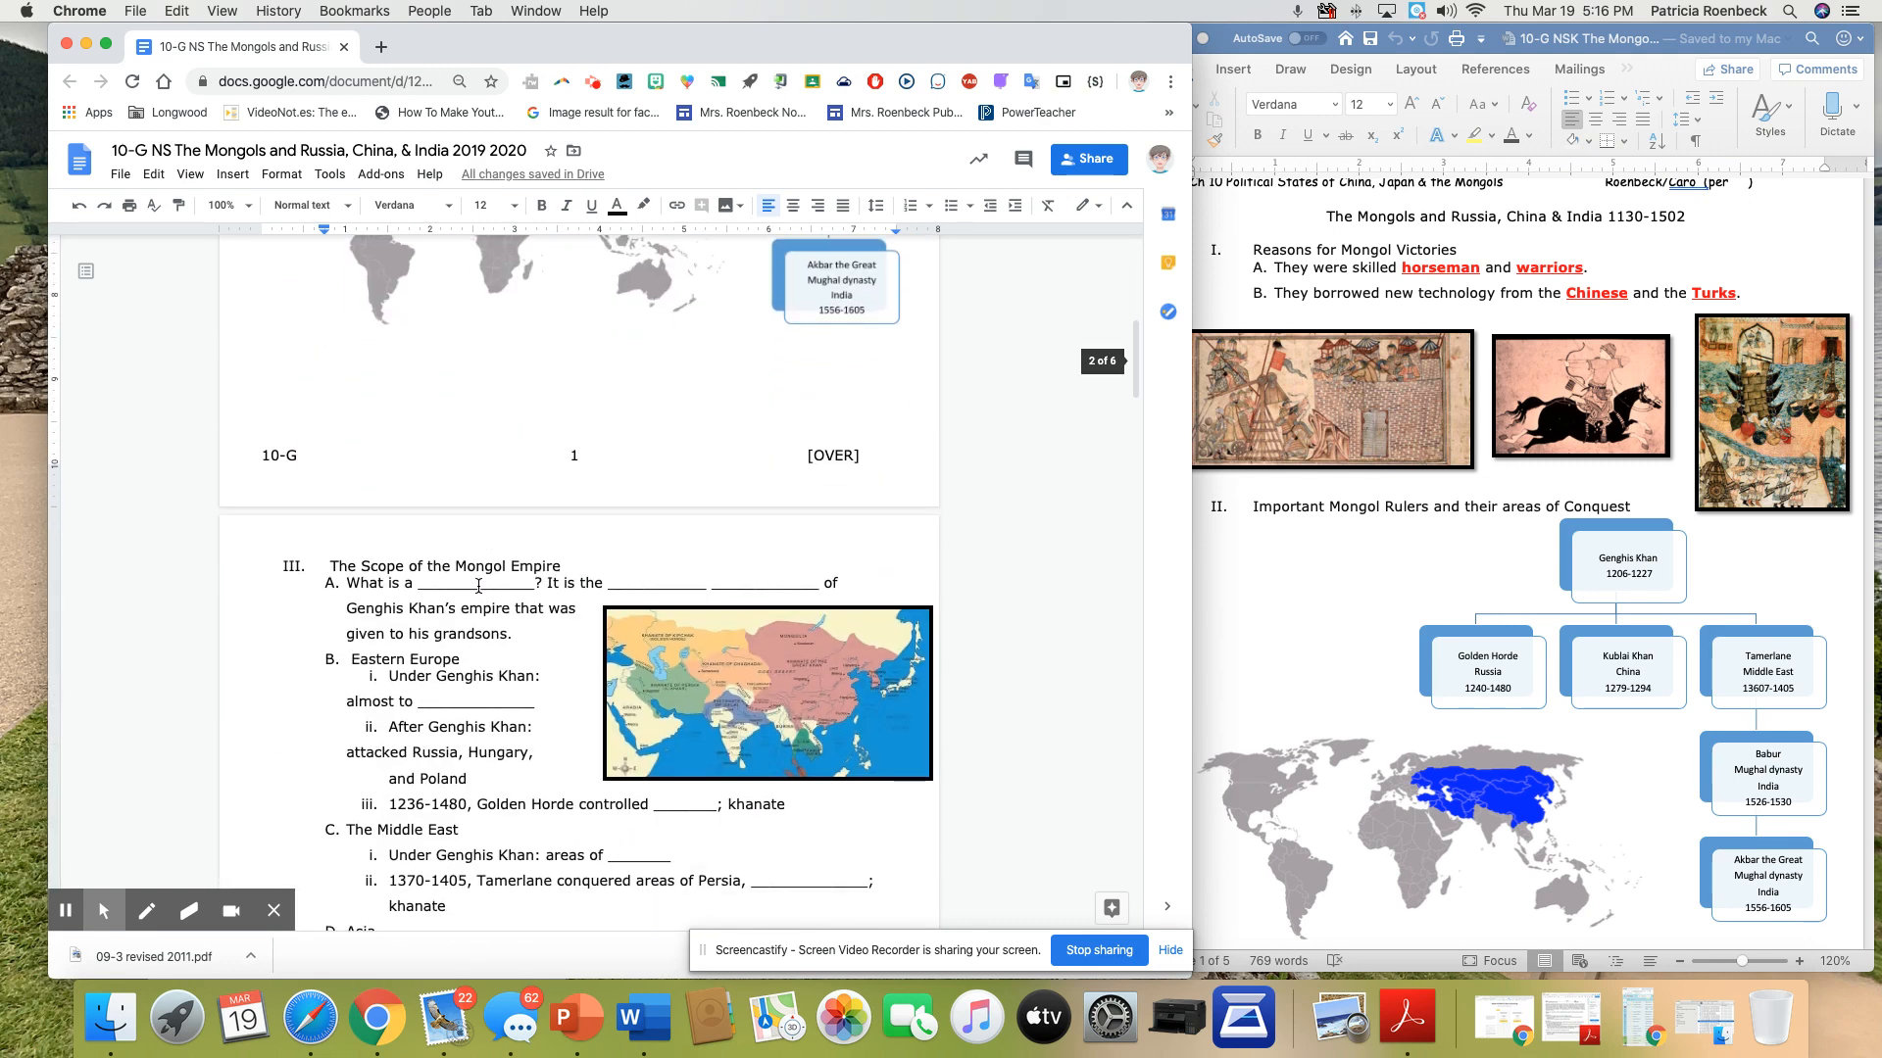
double_click(423, 584)
left_click_drag(422, 583, 420, 583)
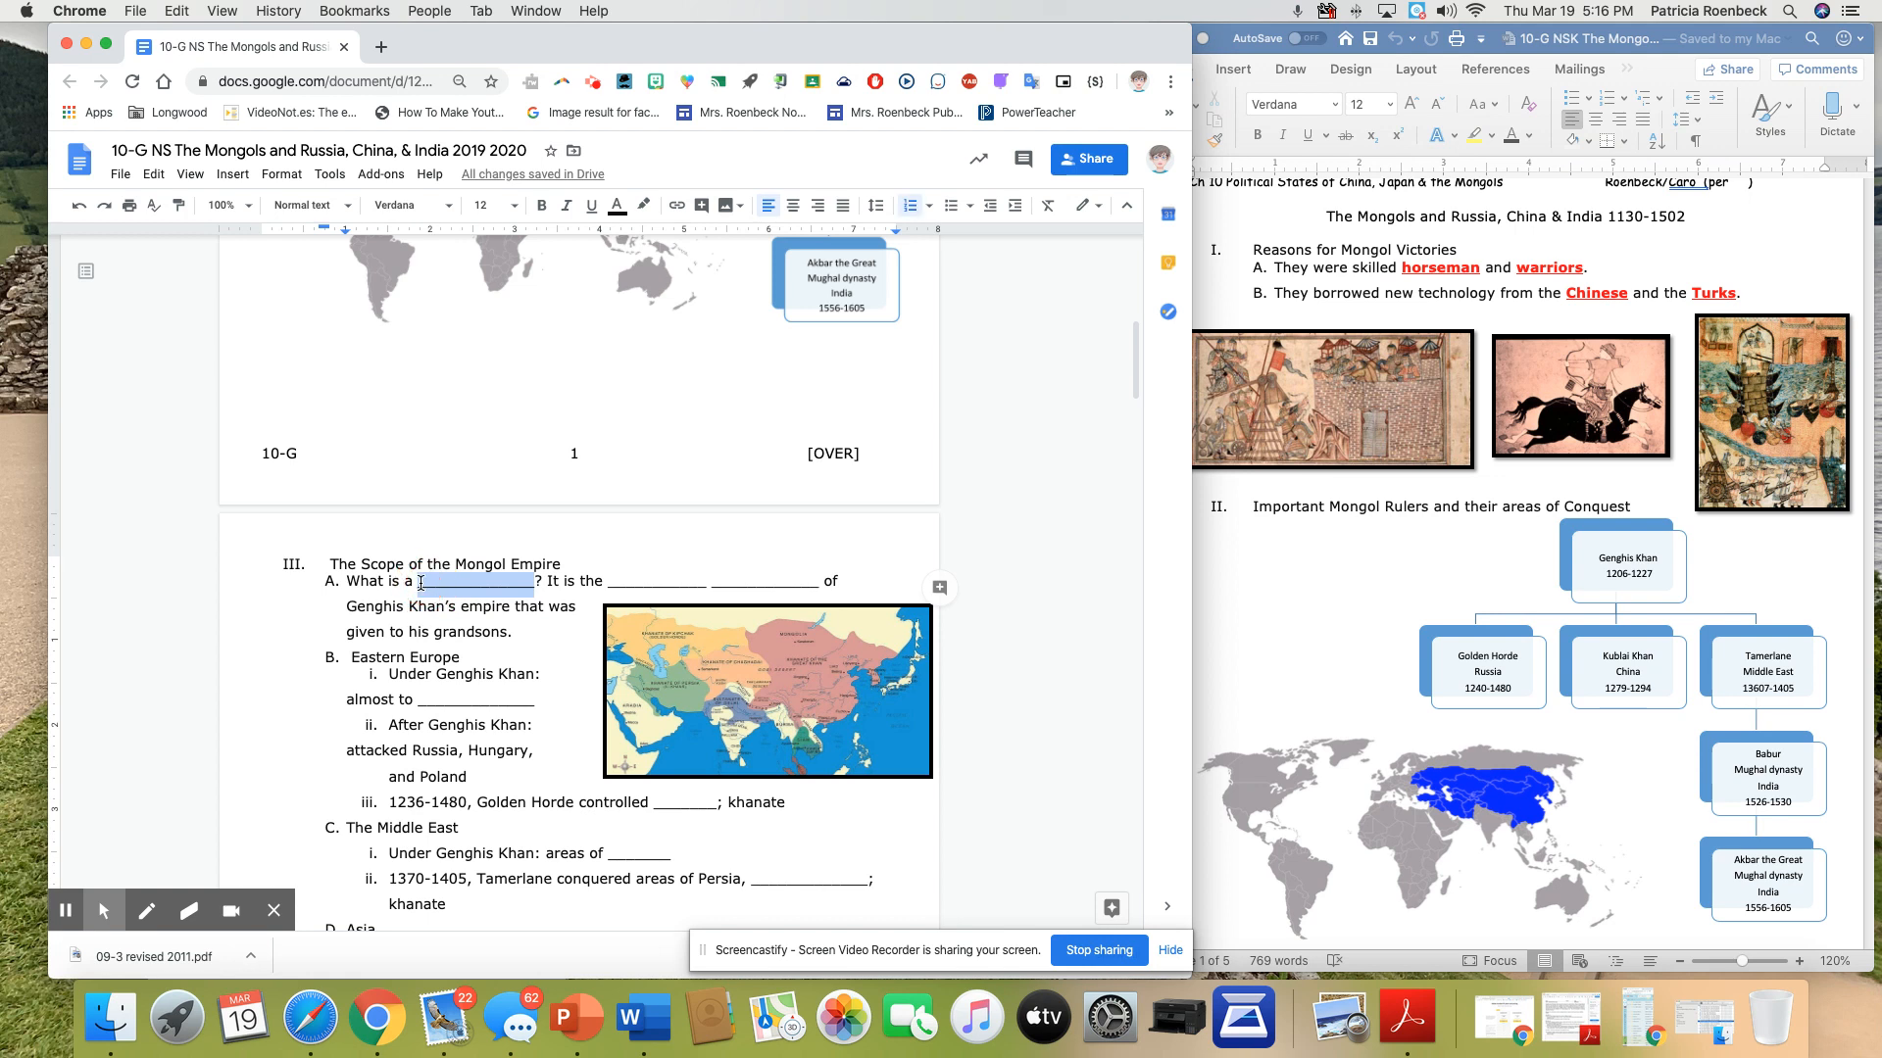
type("**")
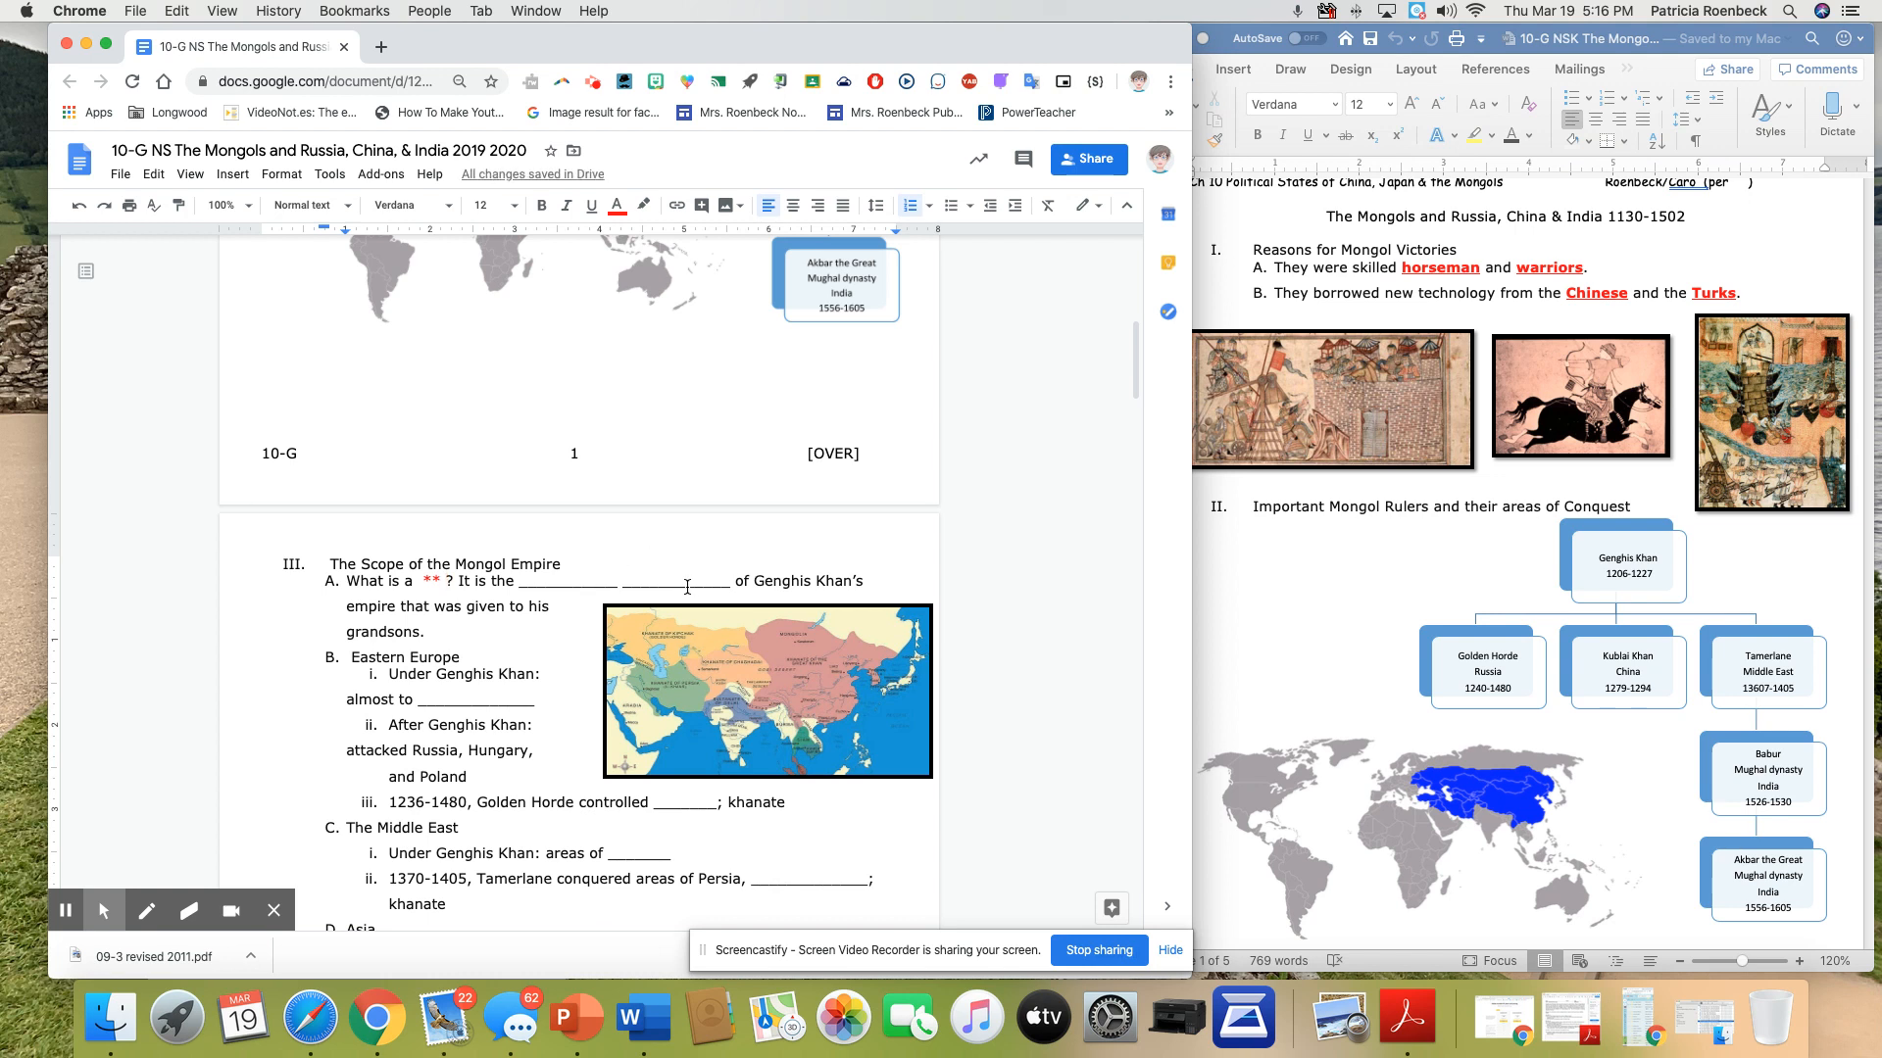
left_click_drag(731, 586, 523, 586)
type("**")
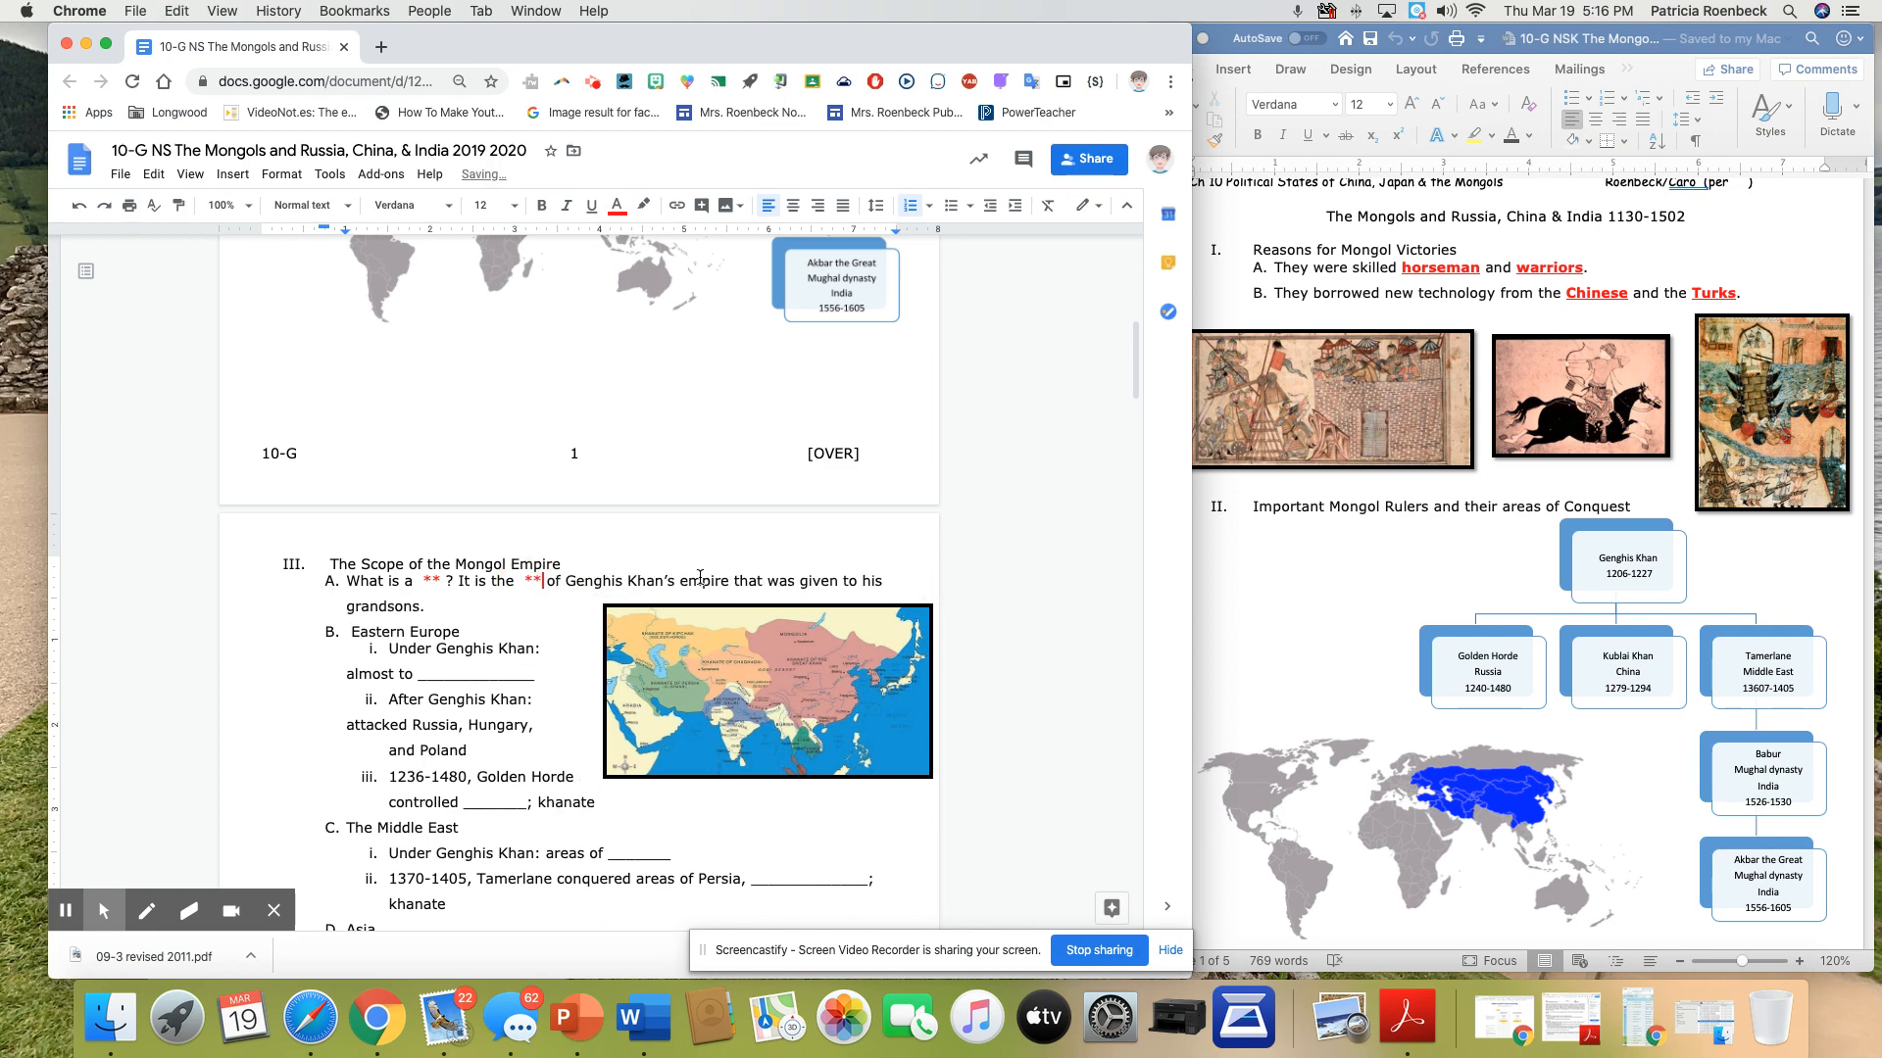
Shift the map beside "Mongol impact on India" slightly left within the page margin
scroll(702, 578, "down", 10)
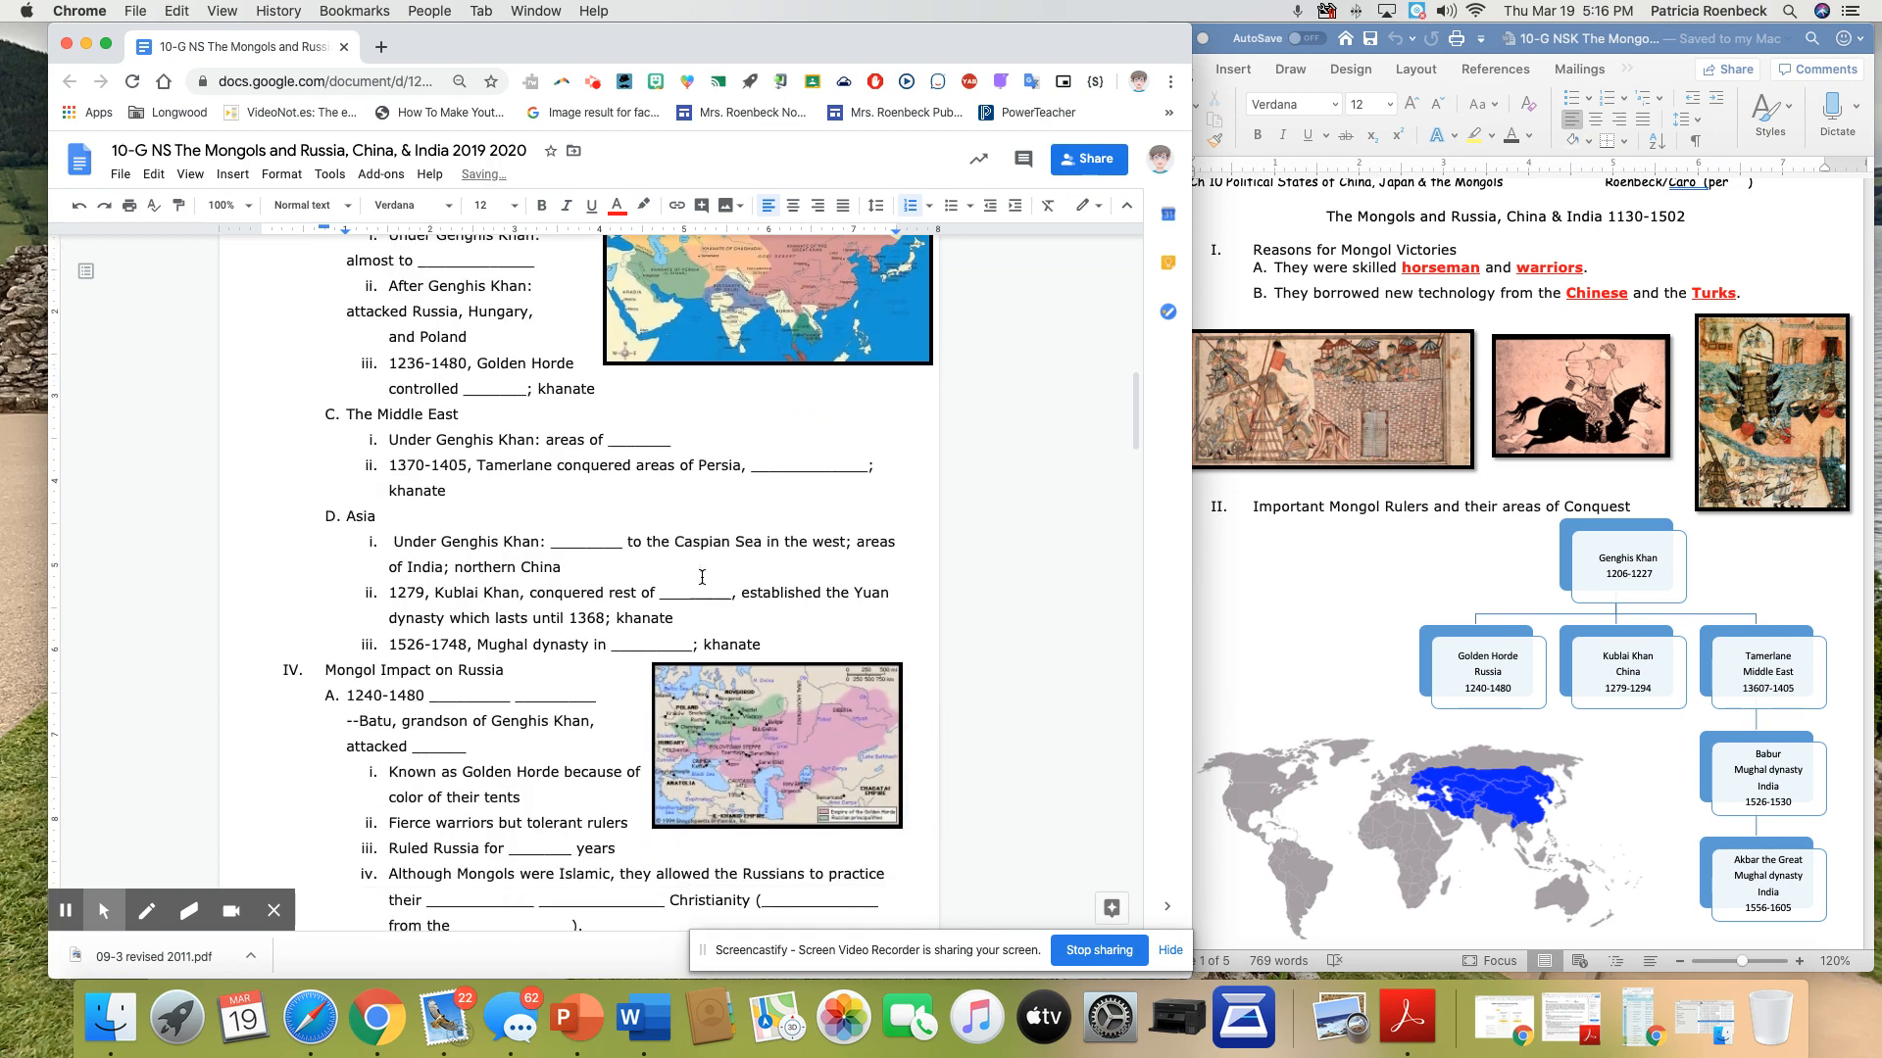
scroll(701, 577, "down", 10)
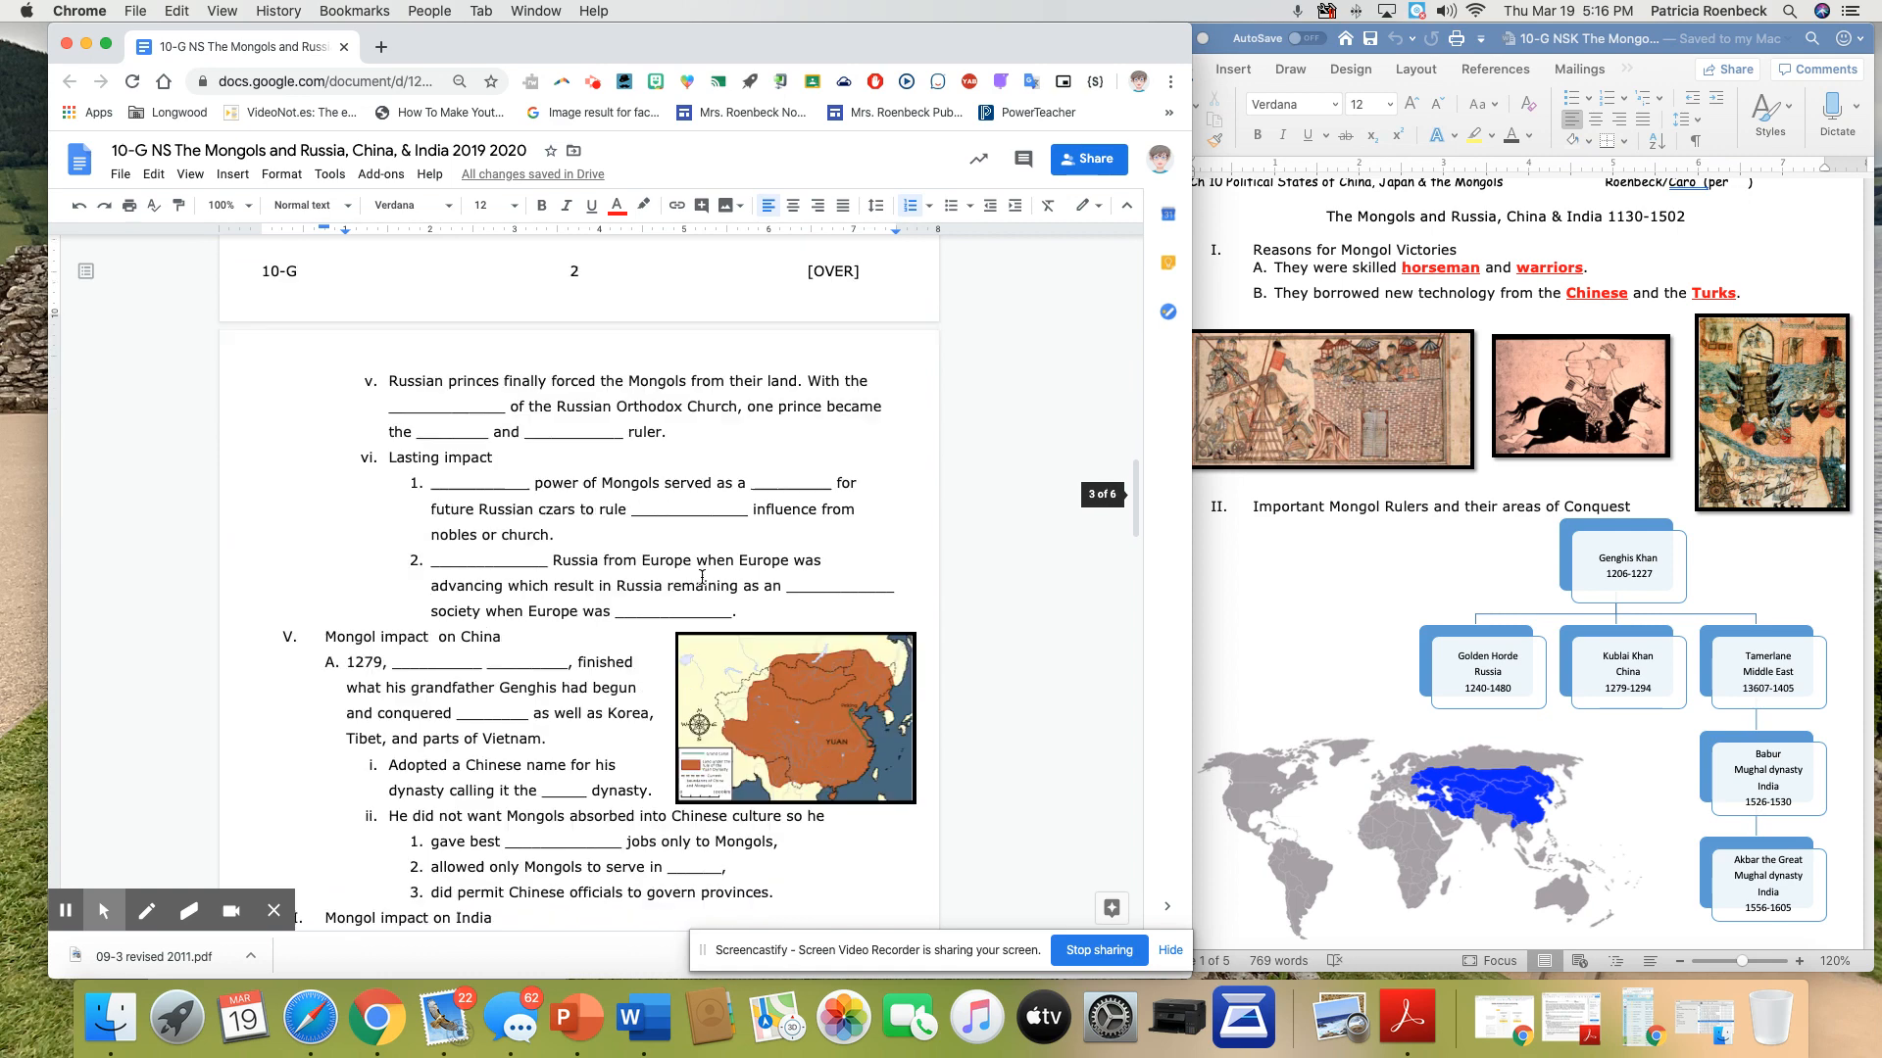
scroll(702, 577, "down", 3)
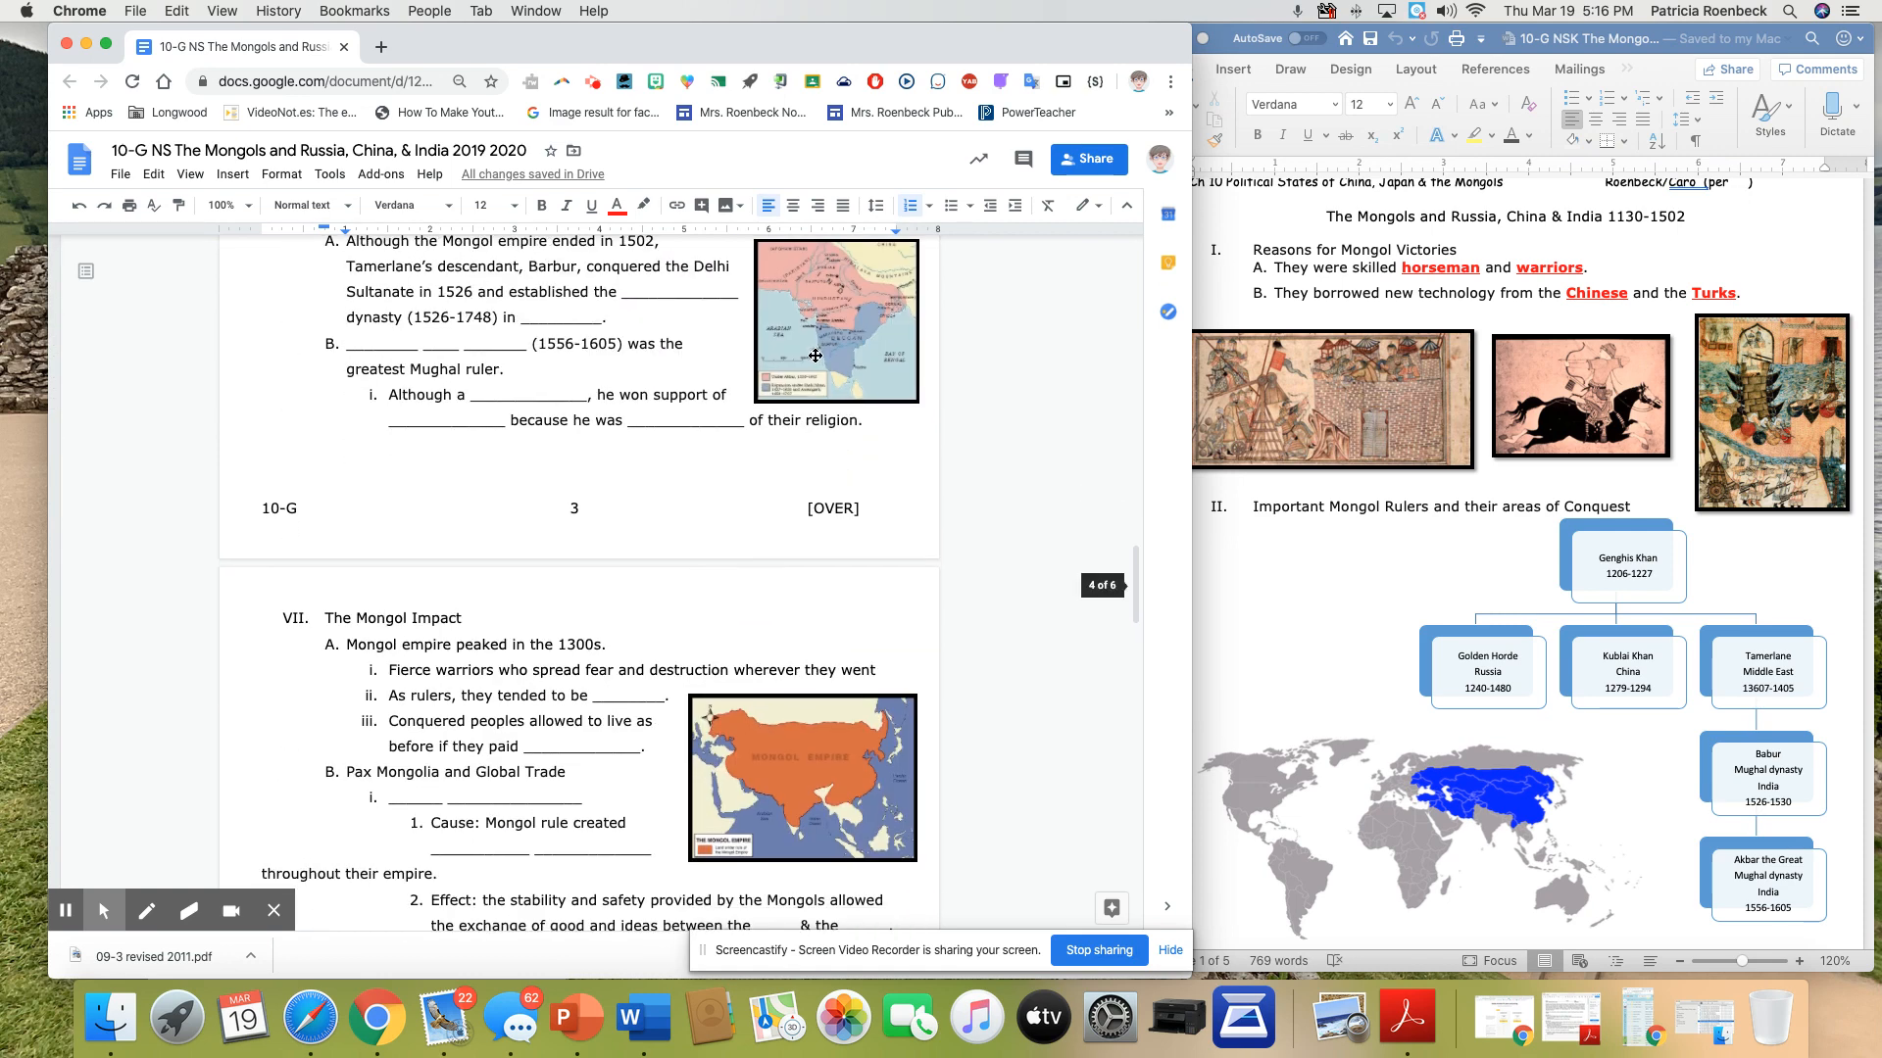
scroll(815, 356, "up", 3)
mouse_move(804, 557)
left_mouse_down()
mouse_move(790, 474)
mouse_move(793, 559)
left_mouse_up()
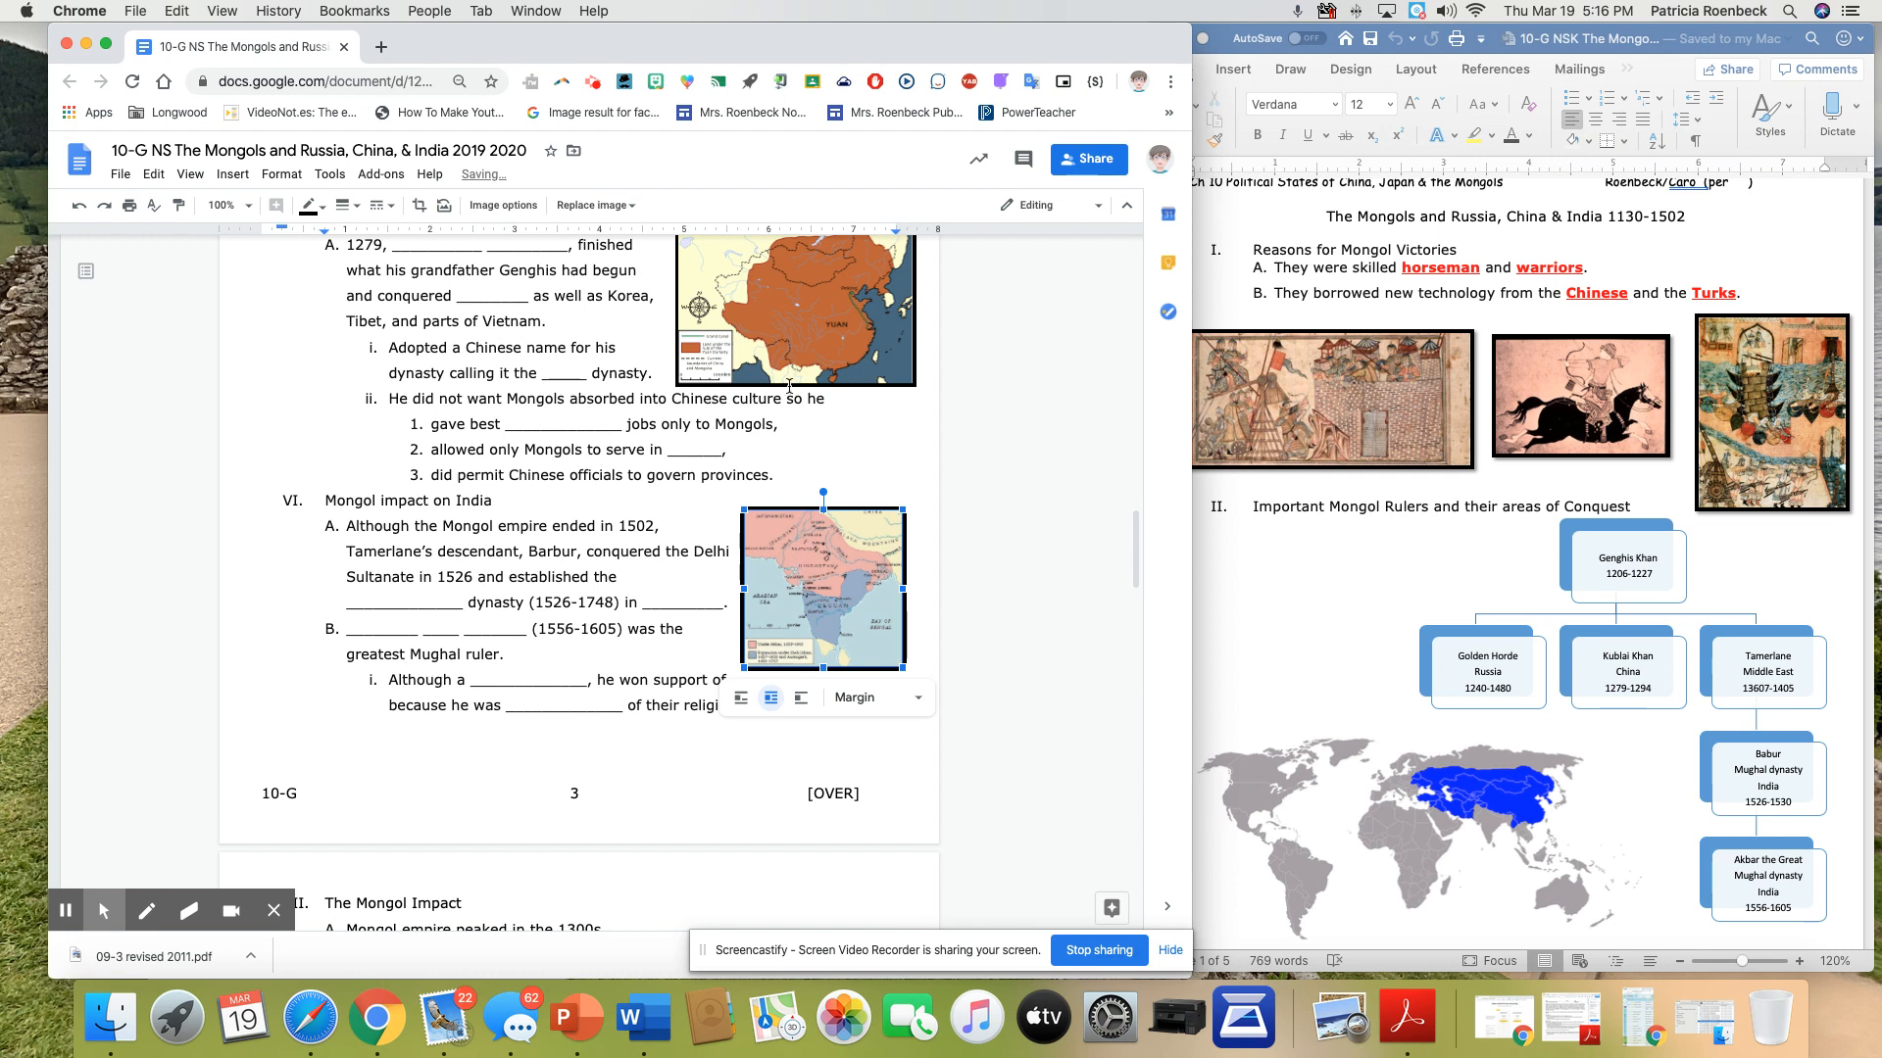
Switch the map beside "Mongol impact on China" to inline, restore its text wrapping, and reposition it beside item A
scroll(790, 386, "up", 2)
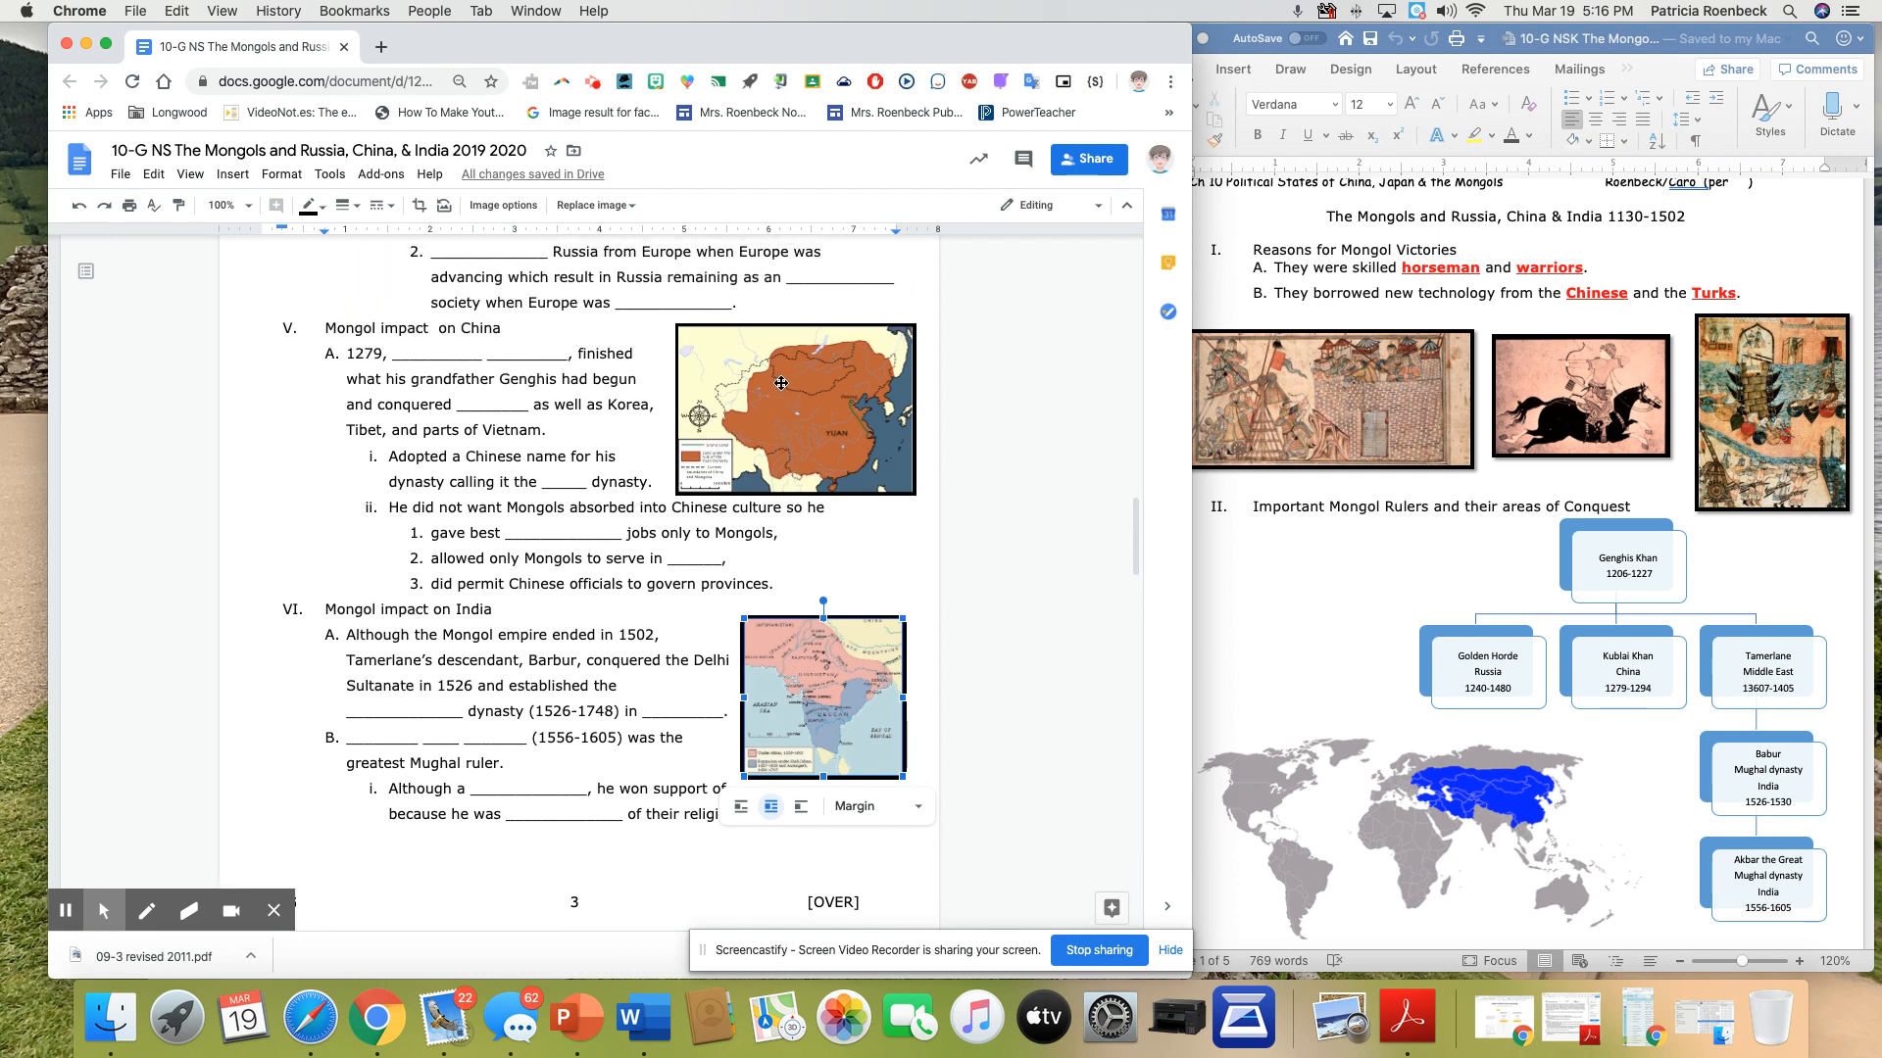
left_click(781, 384)
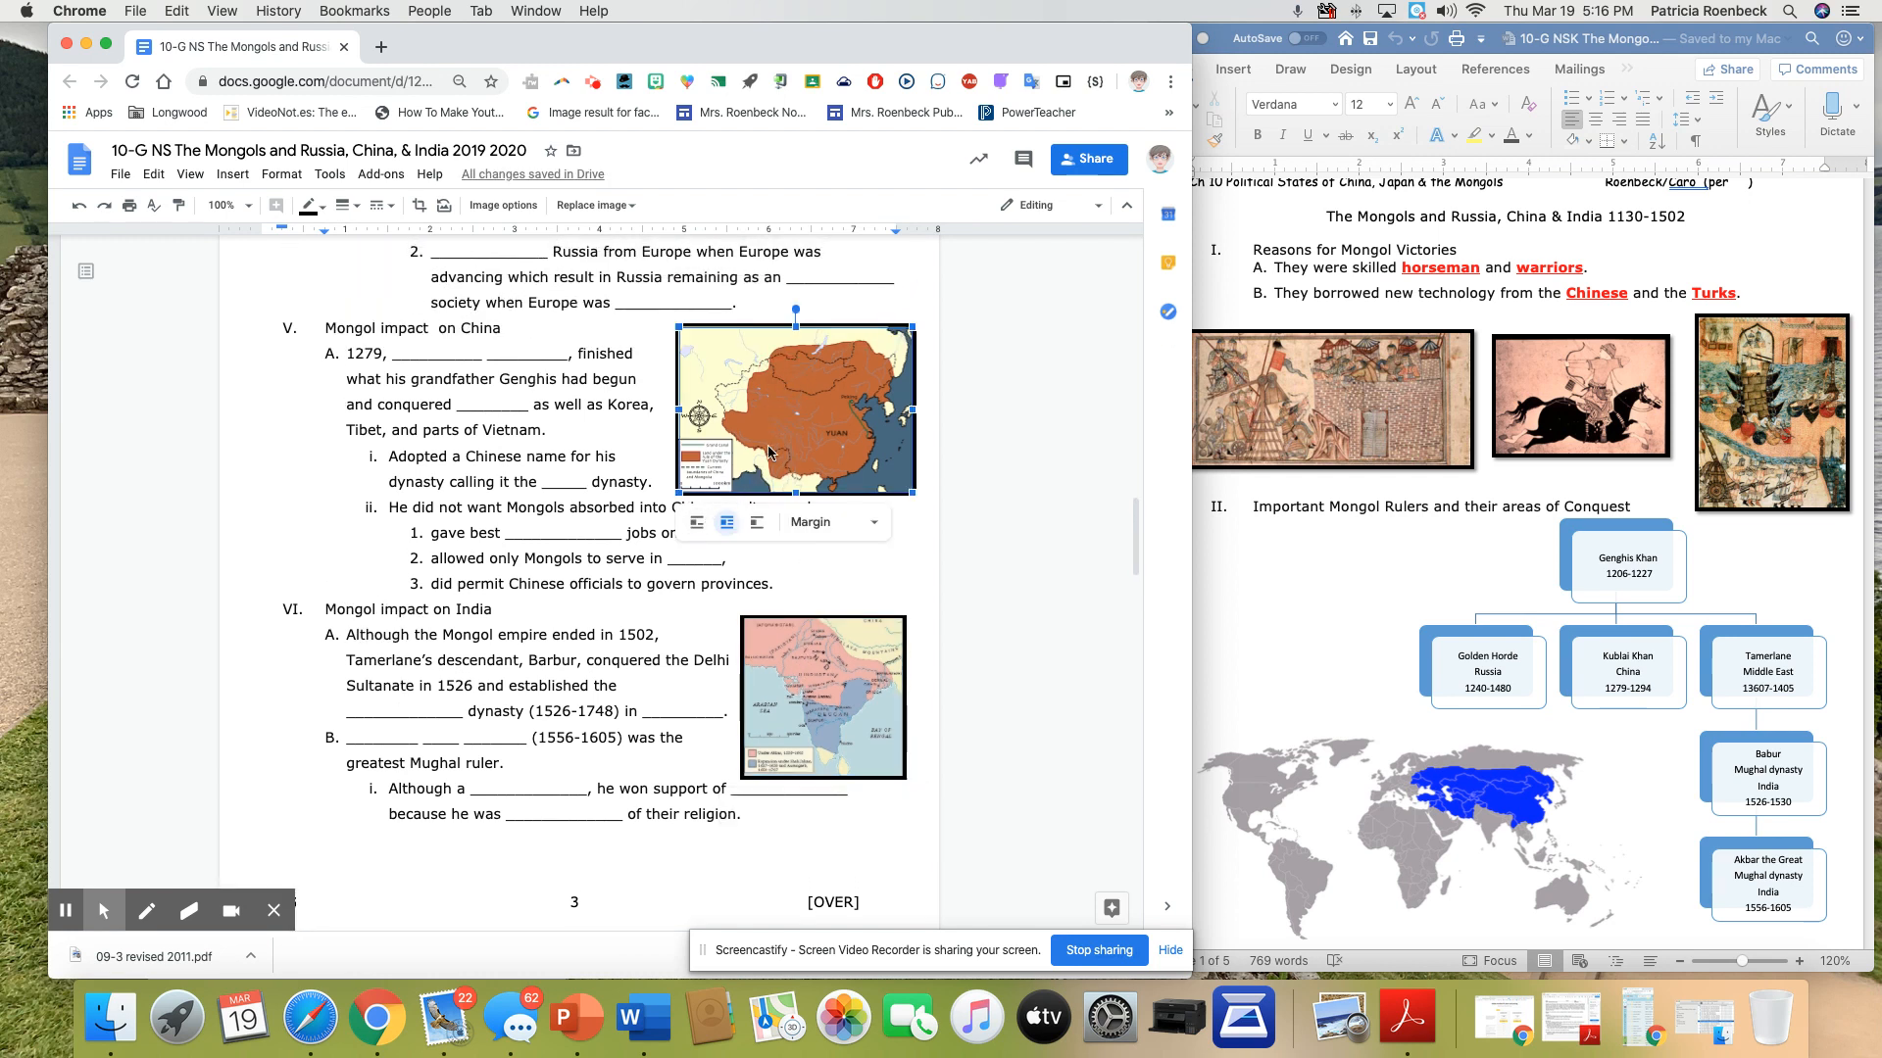
left_click(697, 523)
right_click(629, 429)
left_click(590, 530)
left_click(560, 522)
left_click_drag(609, 412, 756, 407)
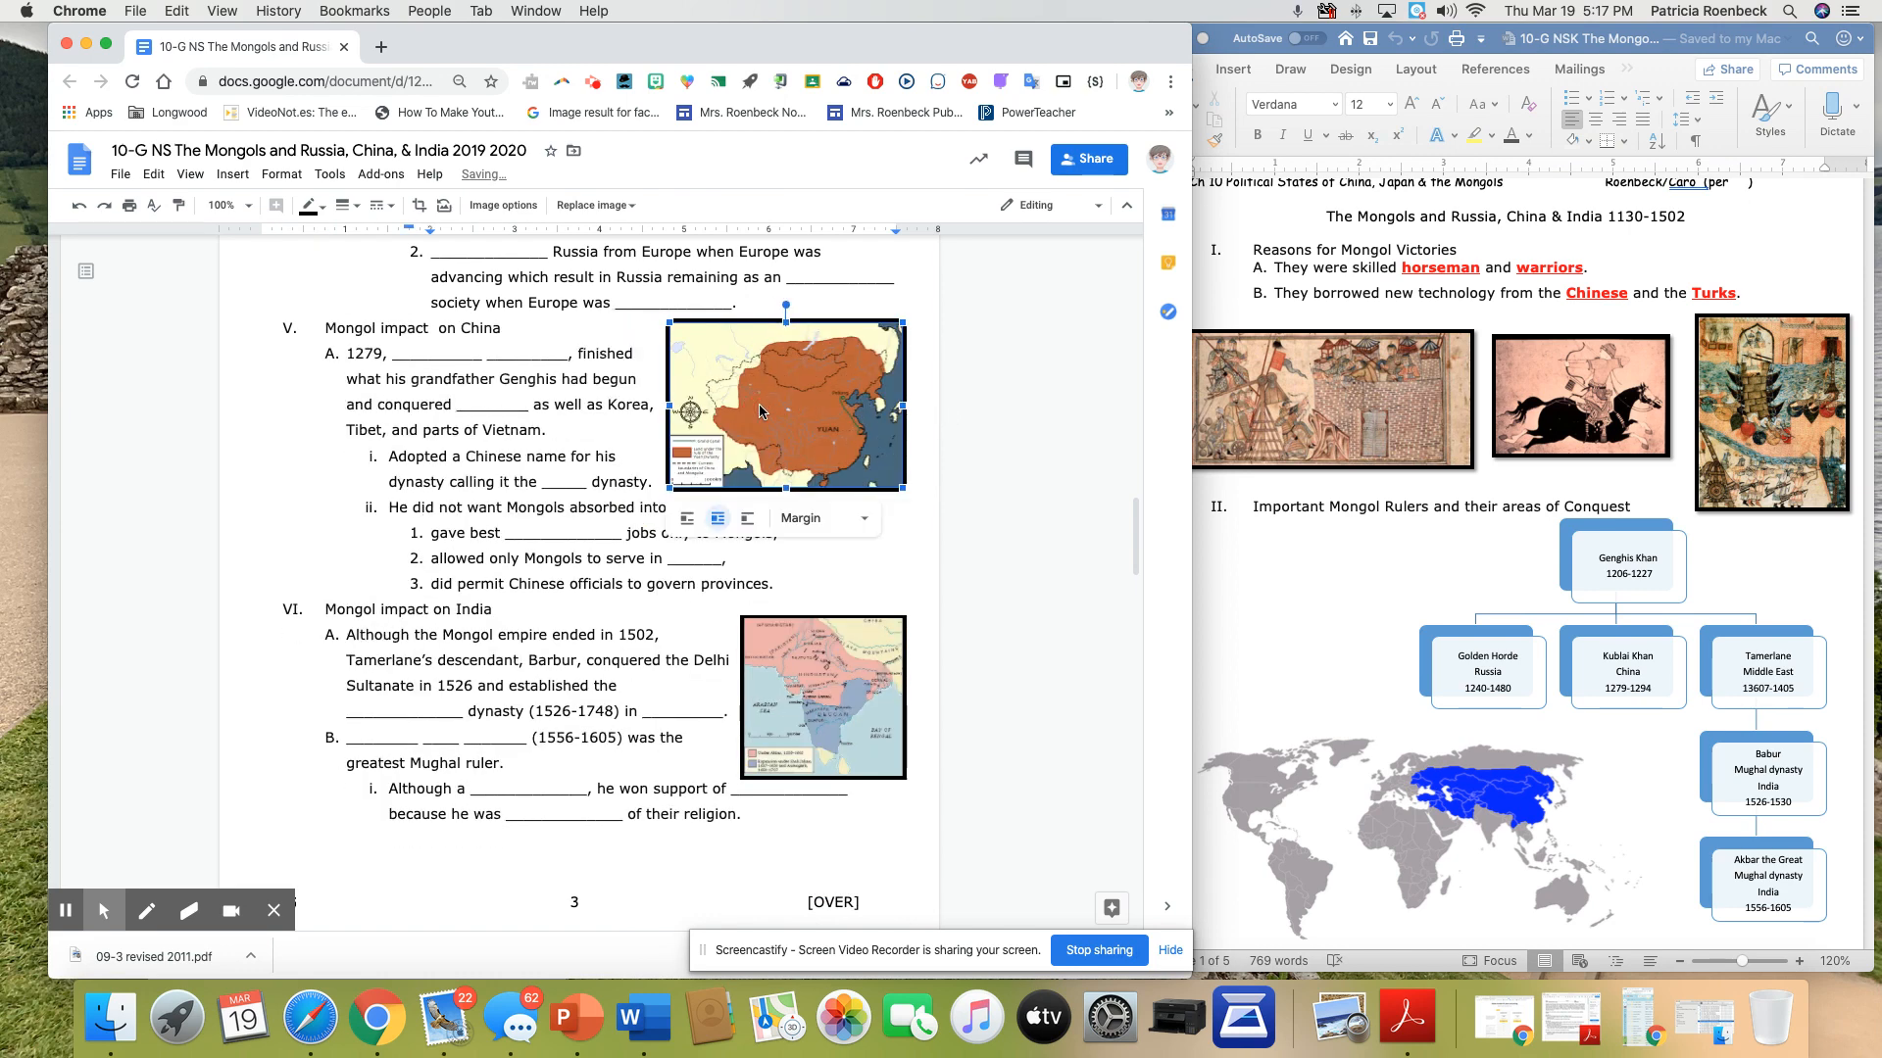
Replace the first "**" in item A of "Reasons for Mongol Victories" with "Hi guys"
scroll(759, 409, "down", 15)
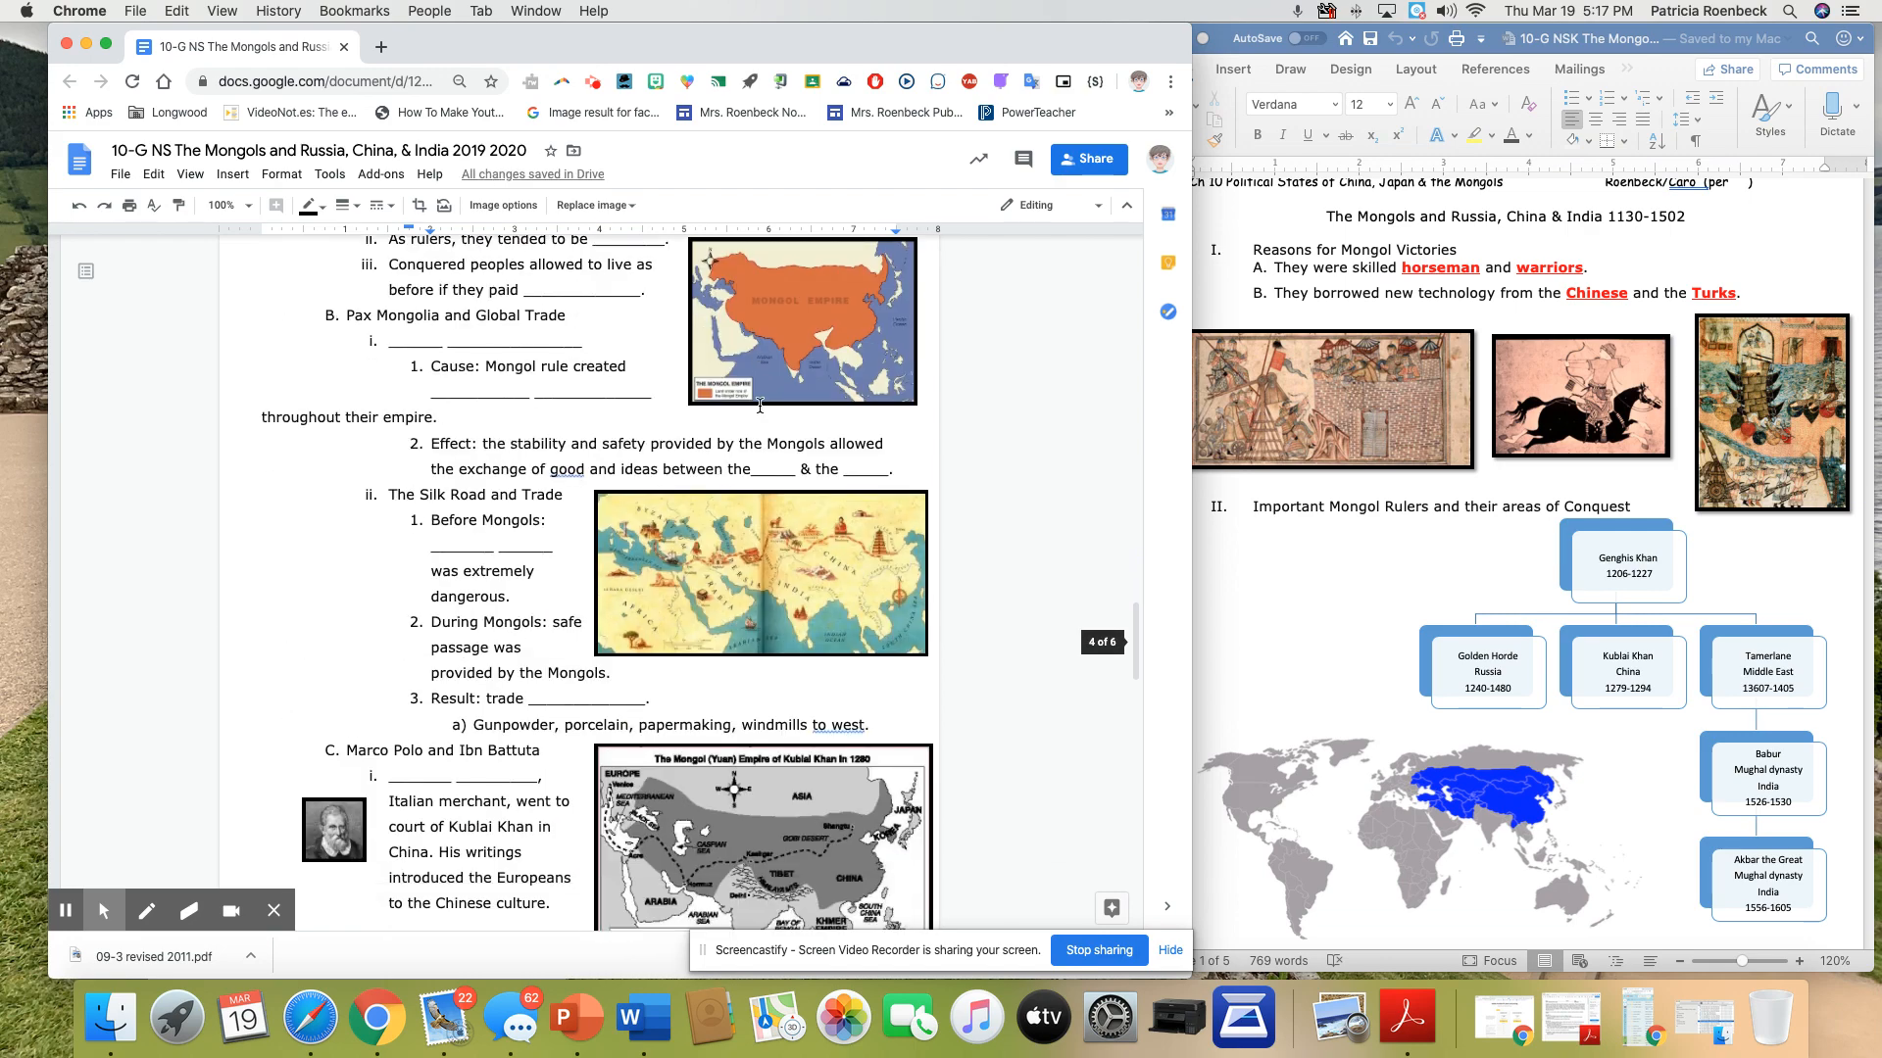
scroll(759, 405, "down", 15)
scroll(759, 406, "up", 12)
scroll(760, 405, "up", 20)
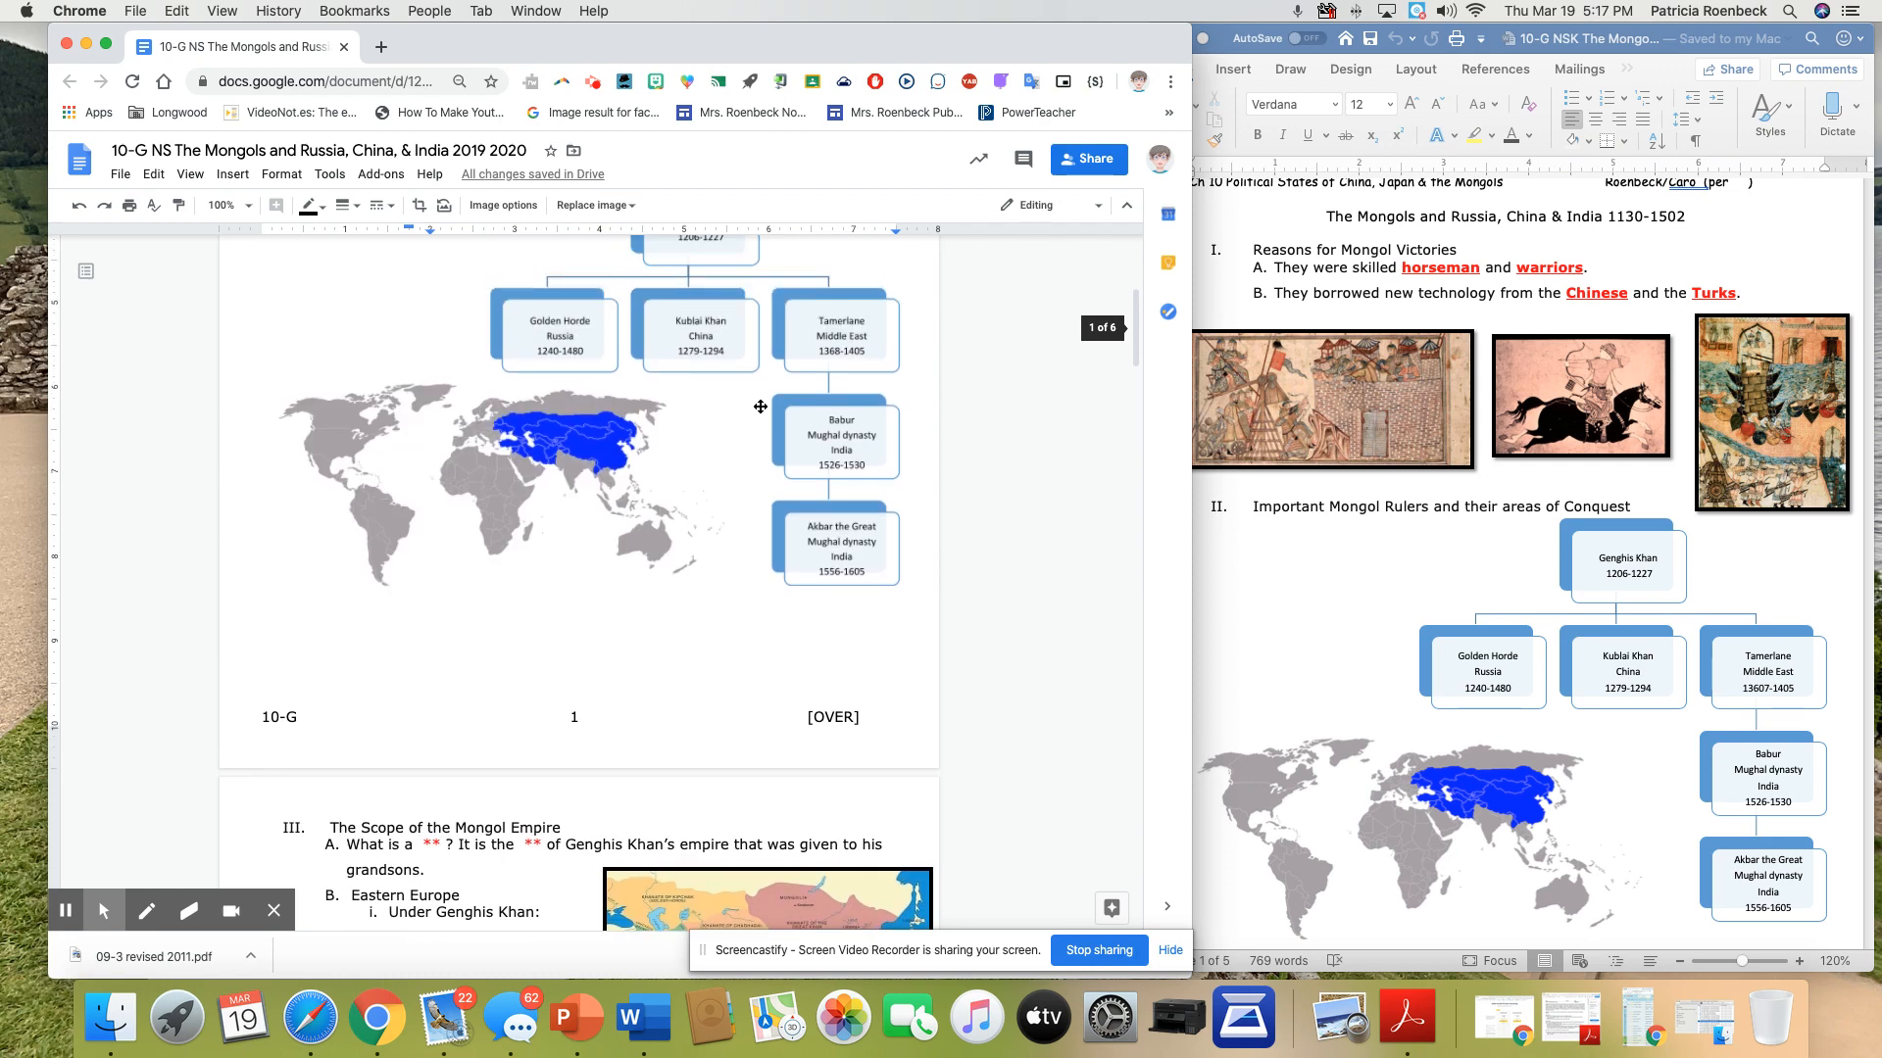
scroll(760, 406, "up", 5)
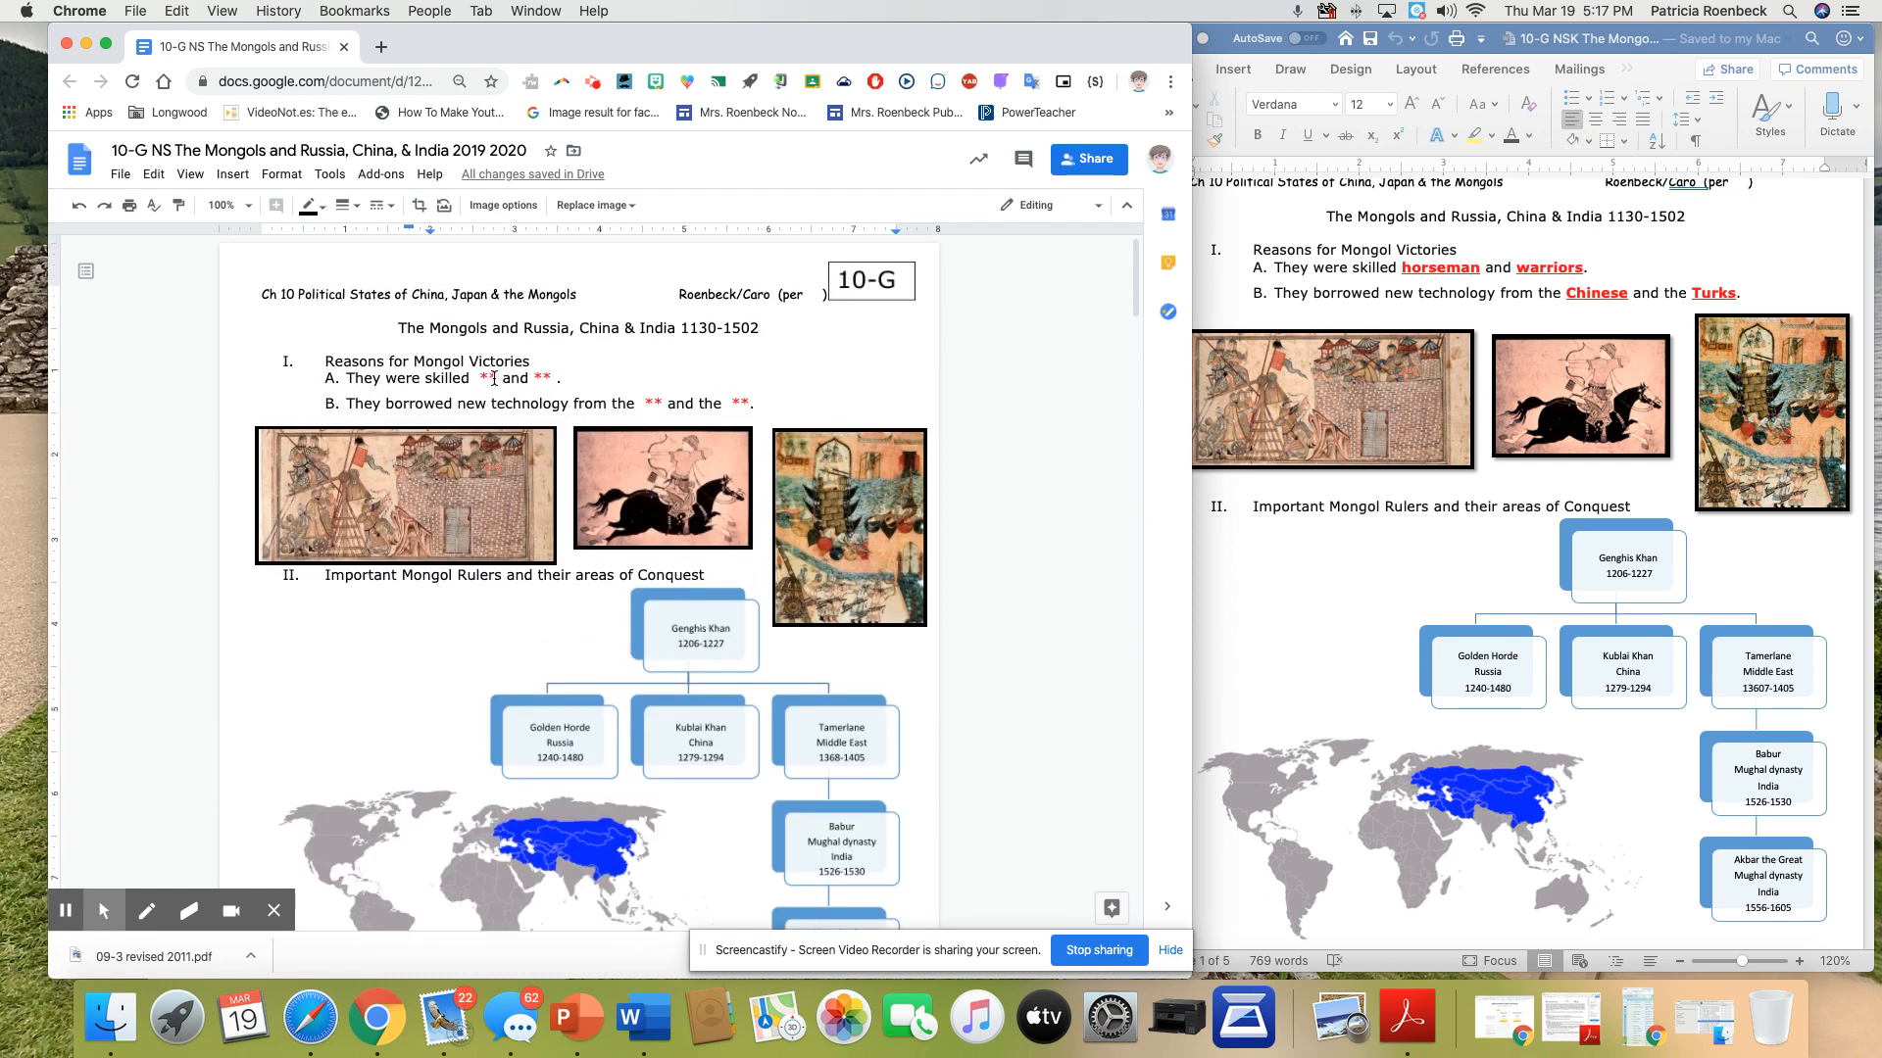
left_click_drag(493, 378, 482, 378)
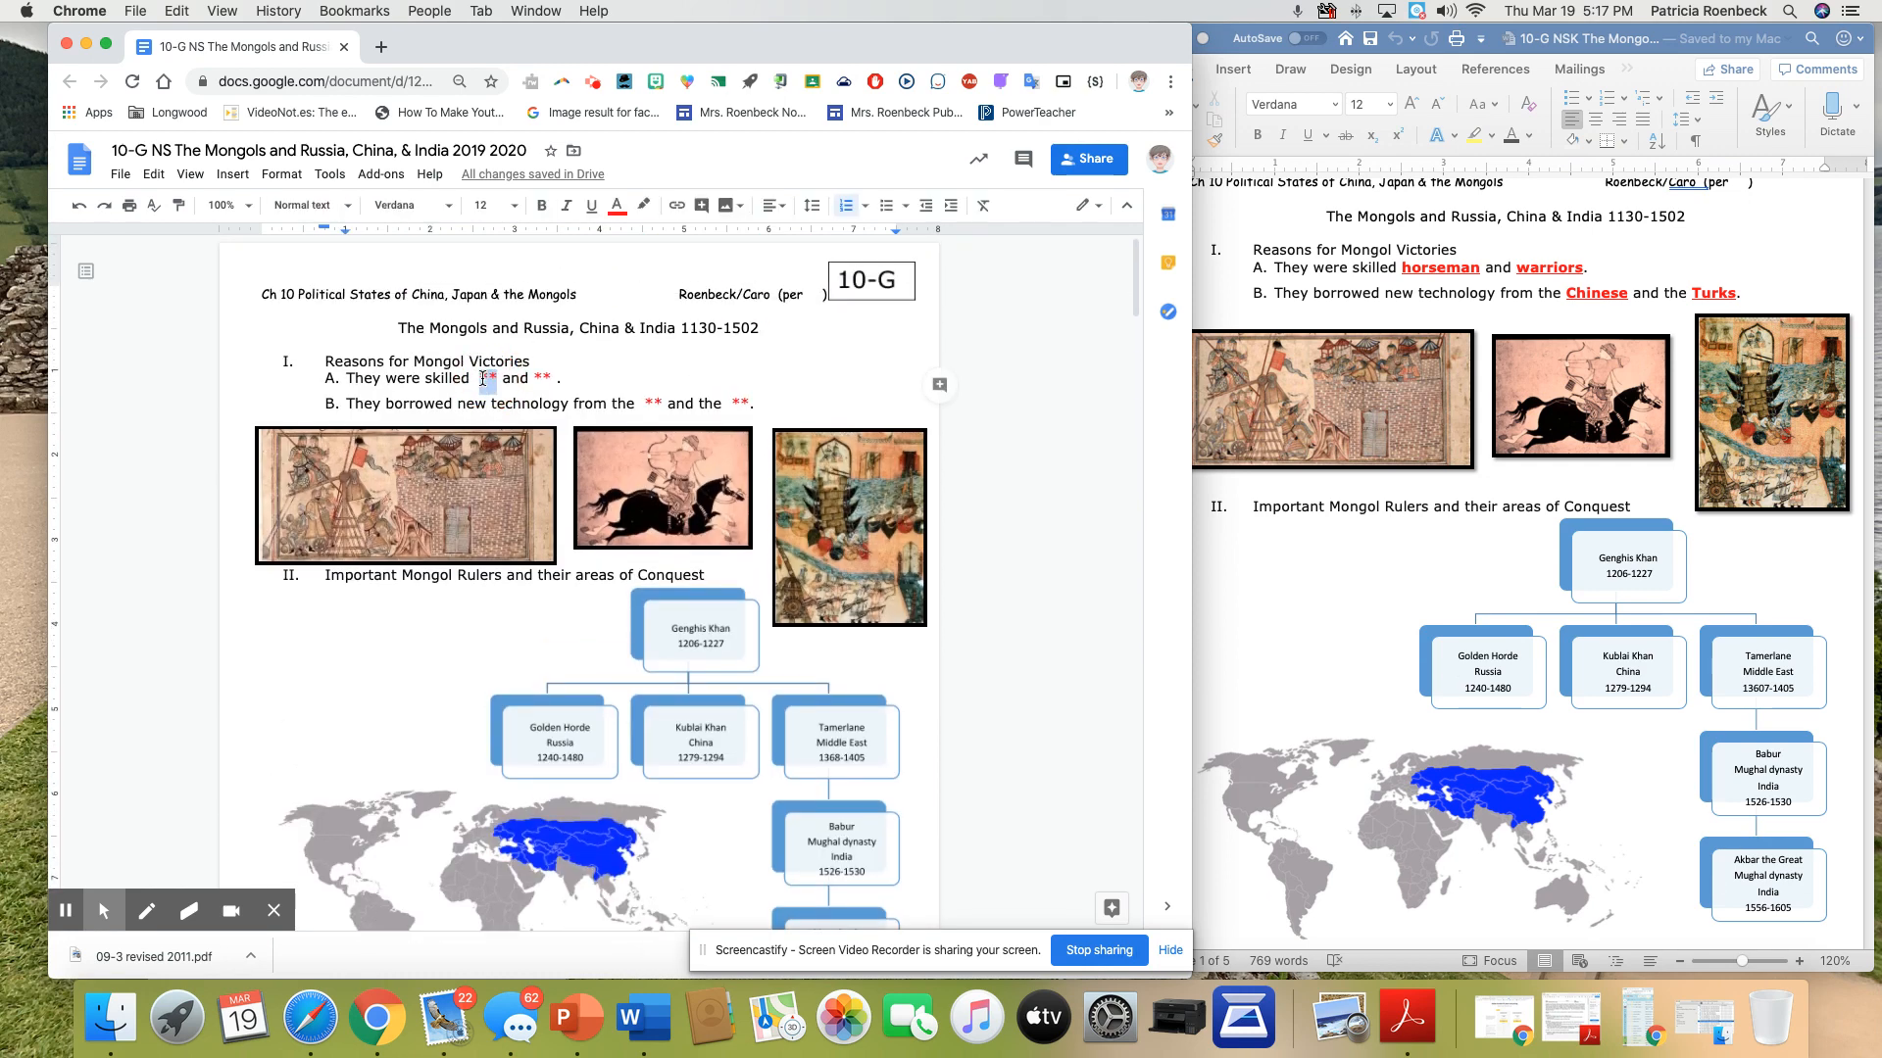
type("Hi guys")
Close the document, switch to the Google Drive window and widen it, and leave the file preview for My Drive
left_click(344, 47)
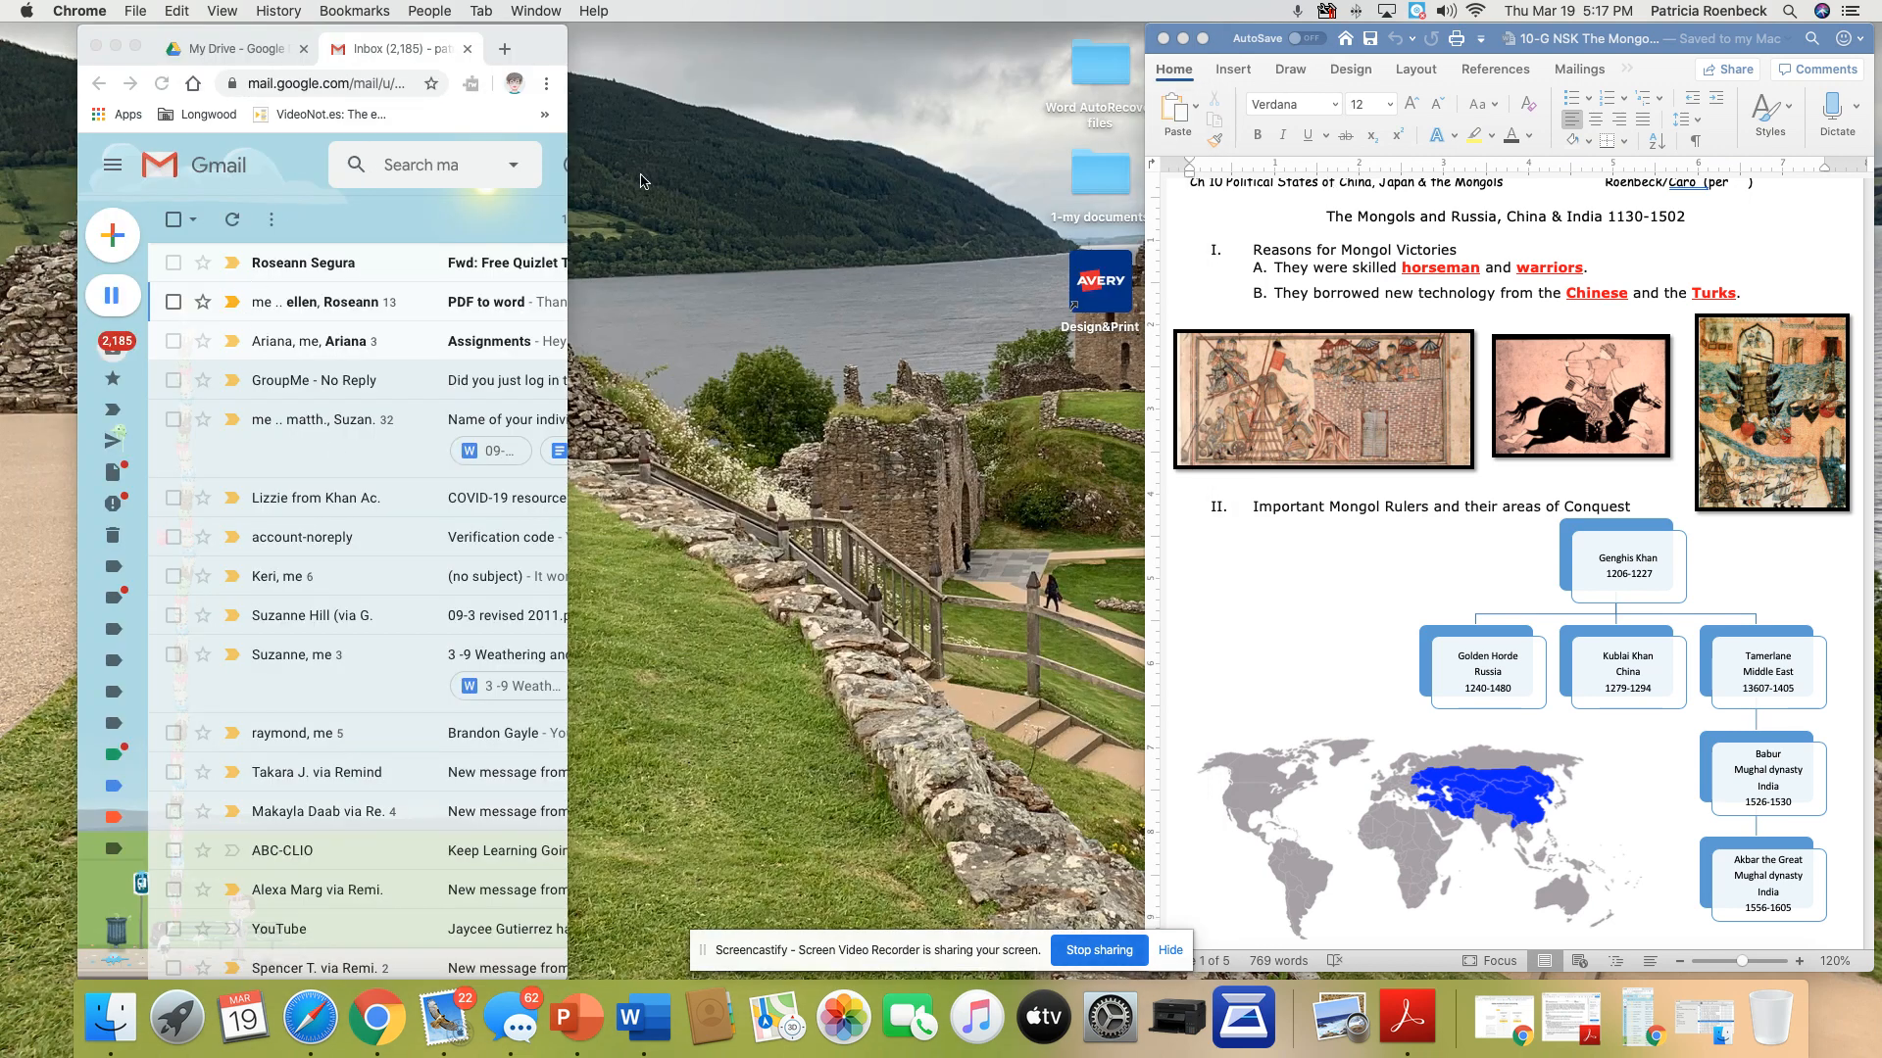
left_click(236, 48)
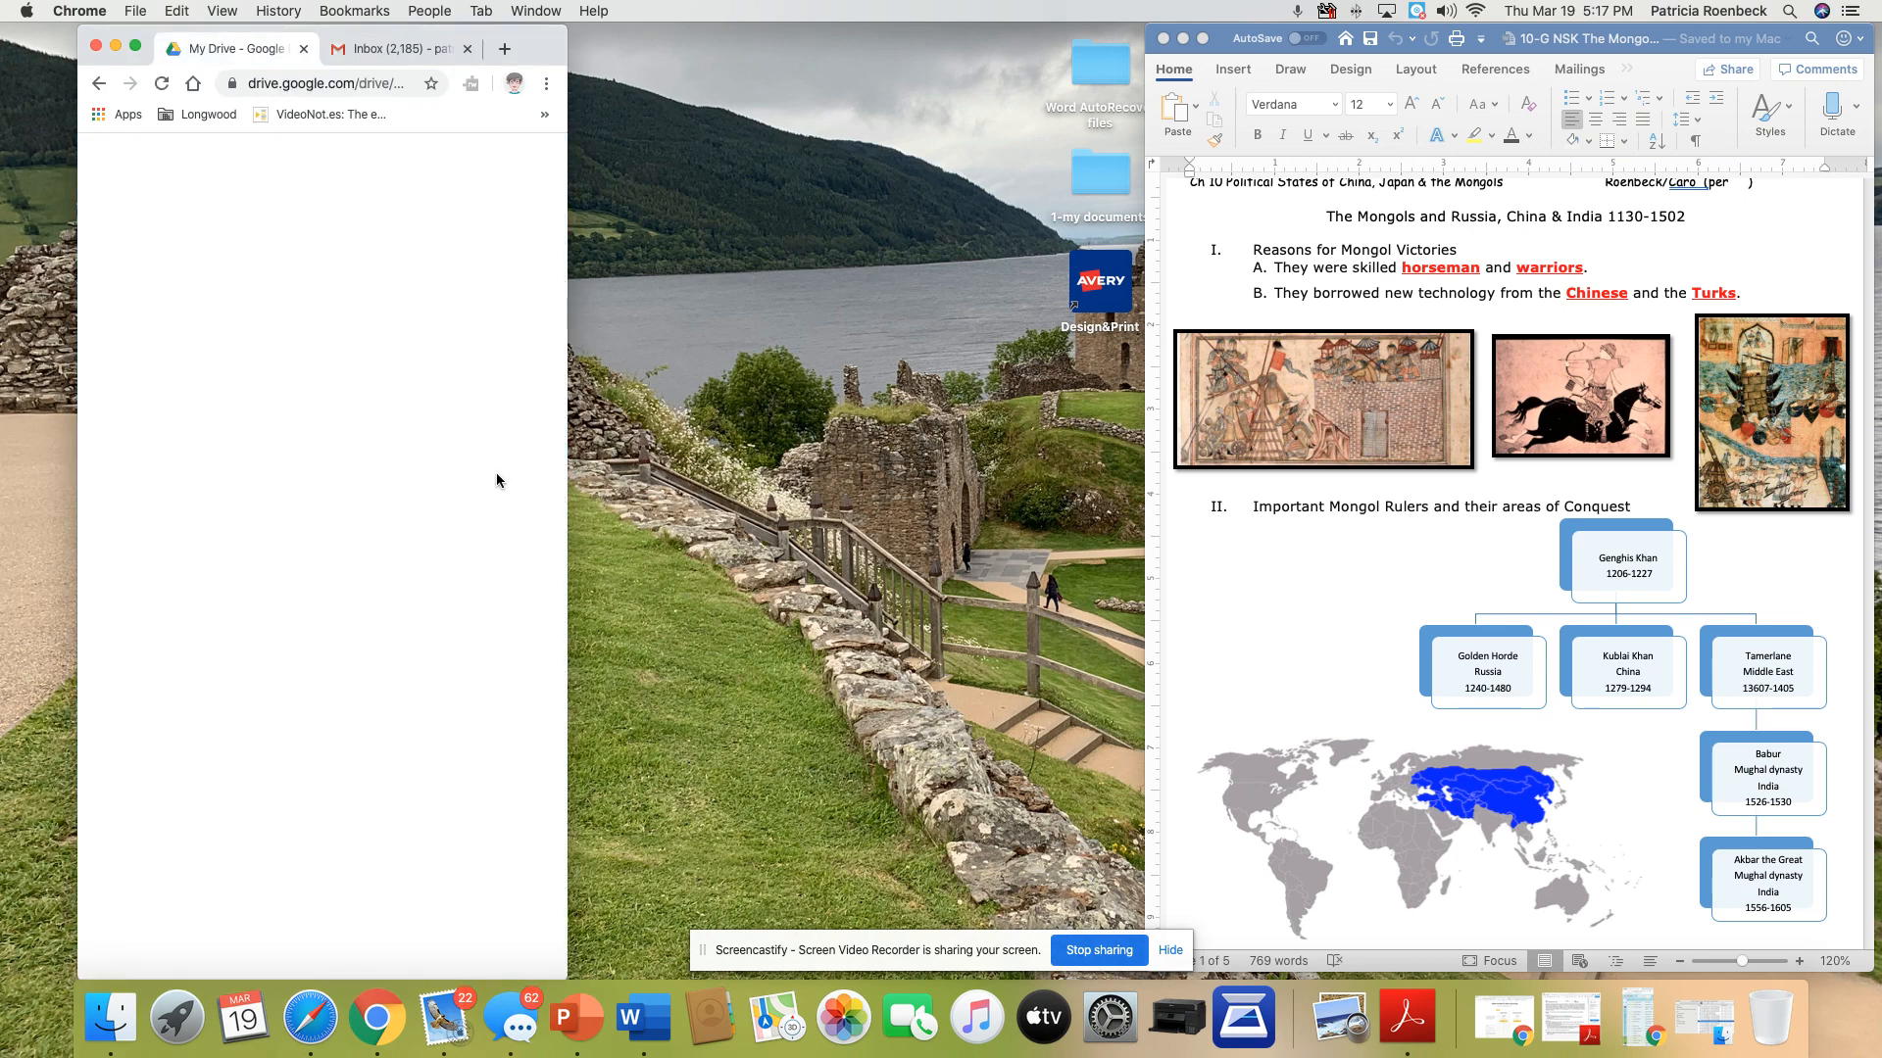
left_click_drag(567, 193, 1049, 193)
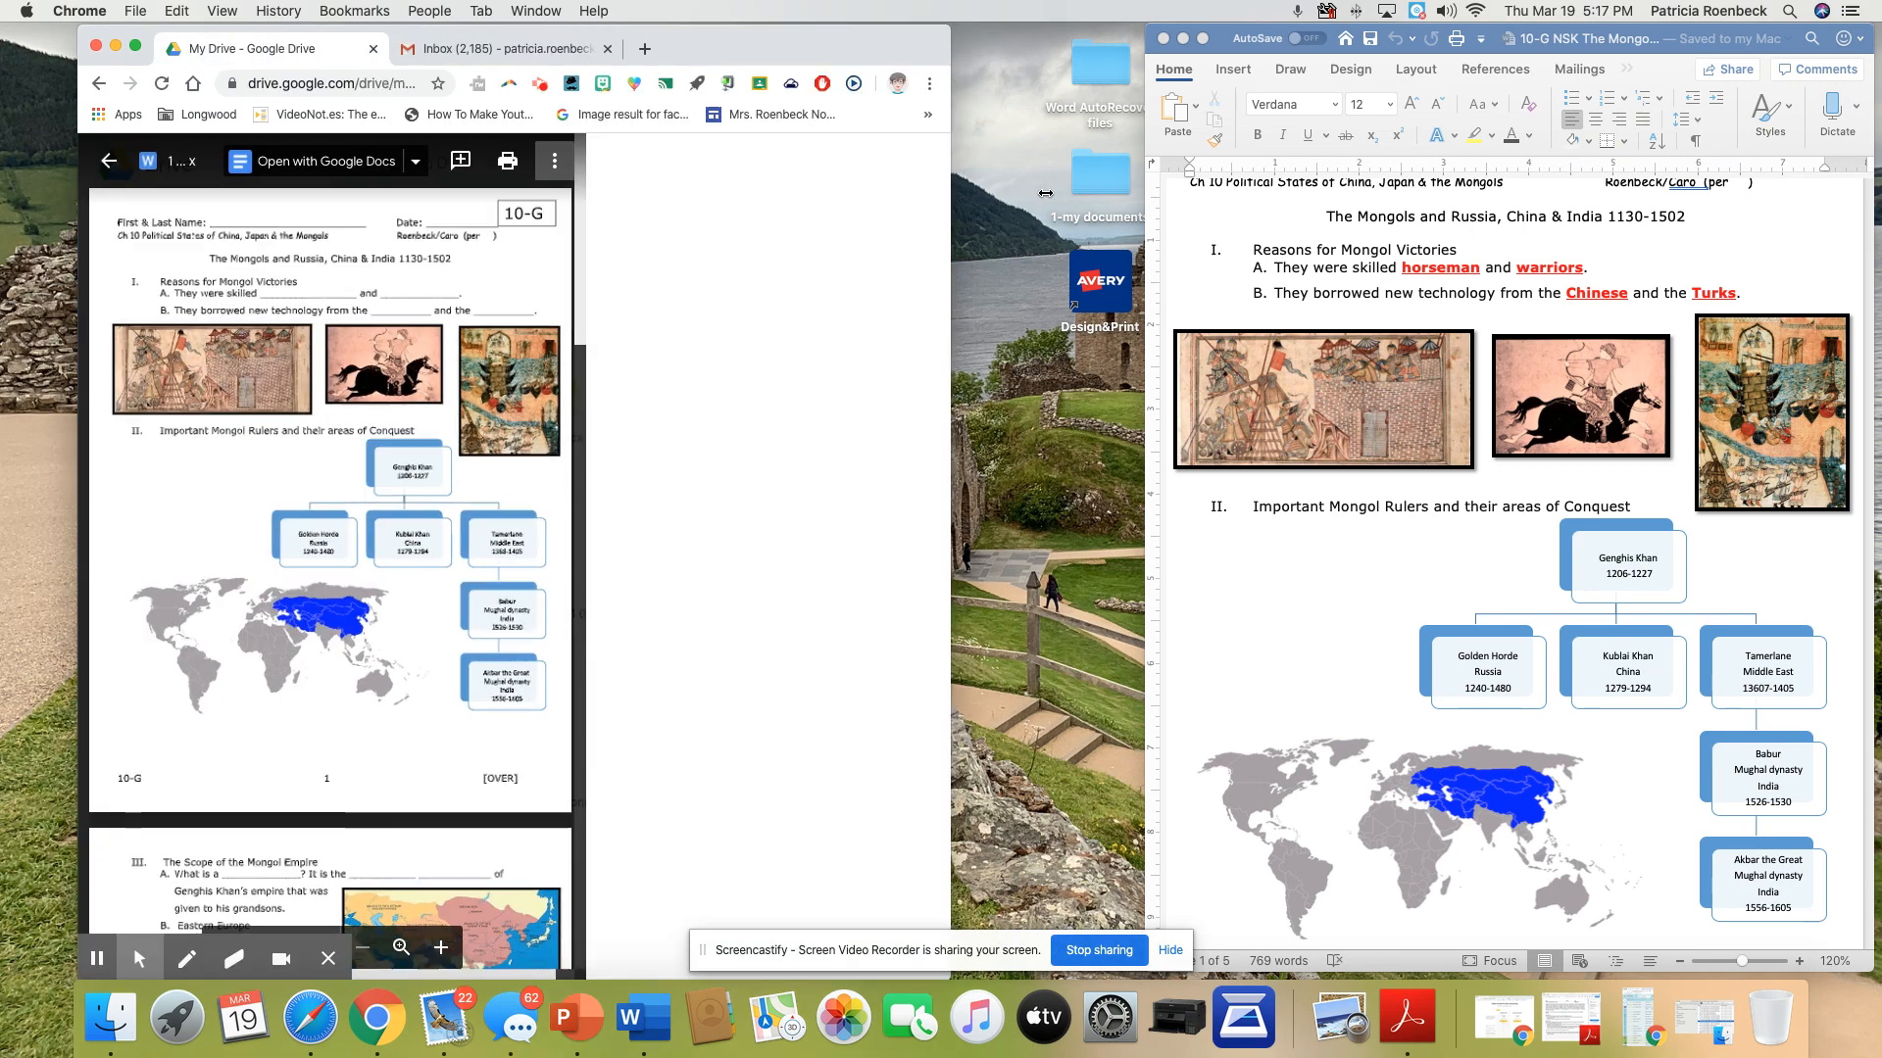
left_click(109, 161)
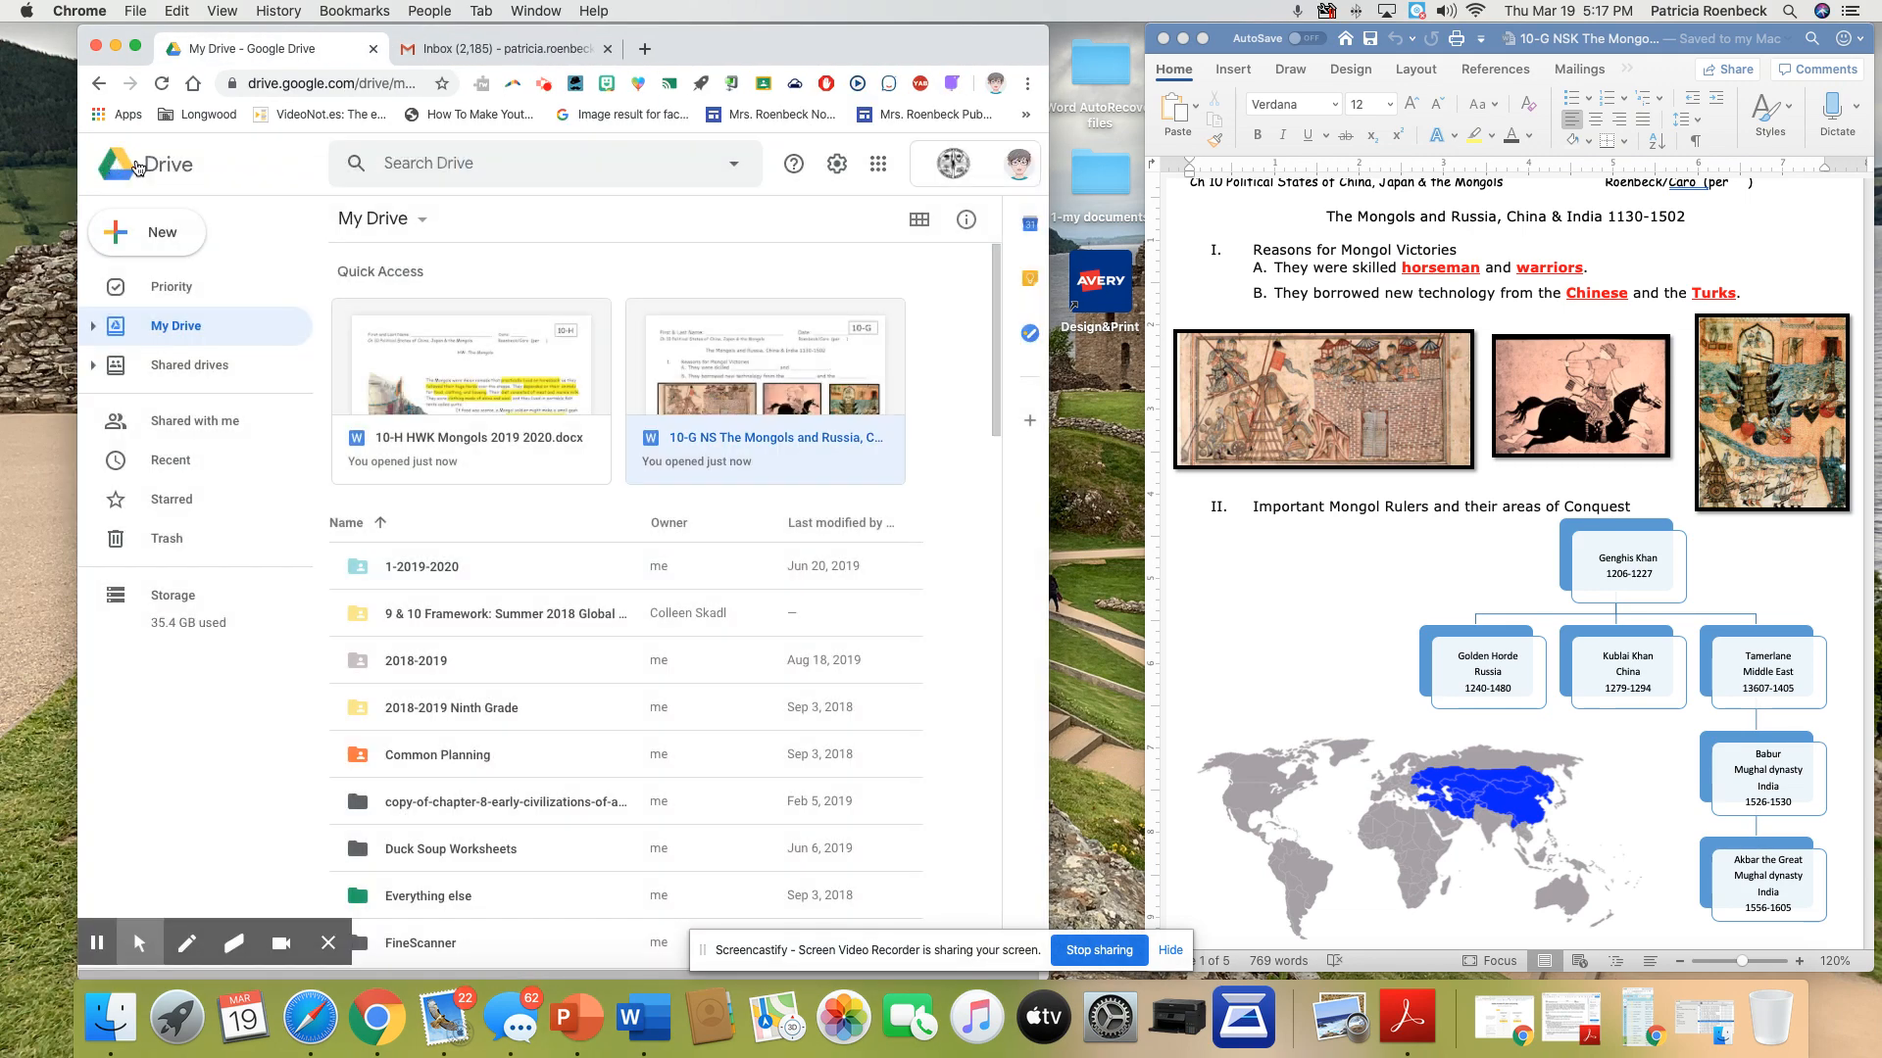
Reopen the Google Docs version of the 10-G NS Mongols notes from the Ch 10 folder within 1-Global 2019-2020, Unit 3
double_click(438, 576)
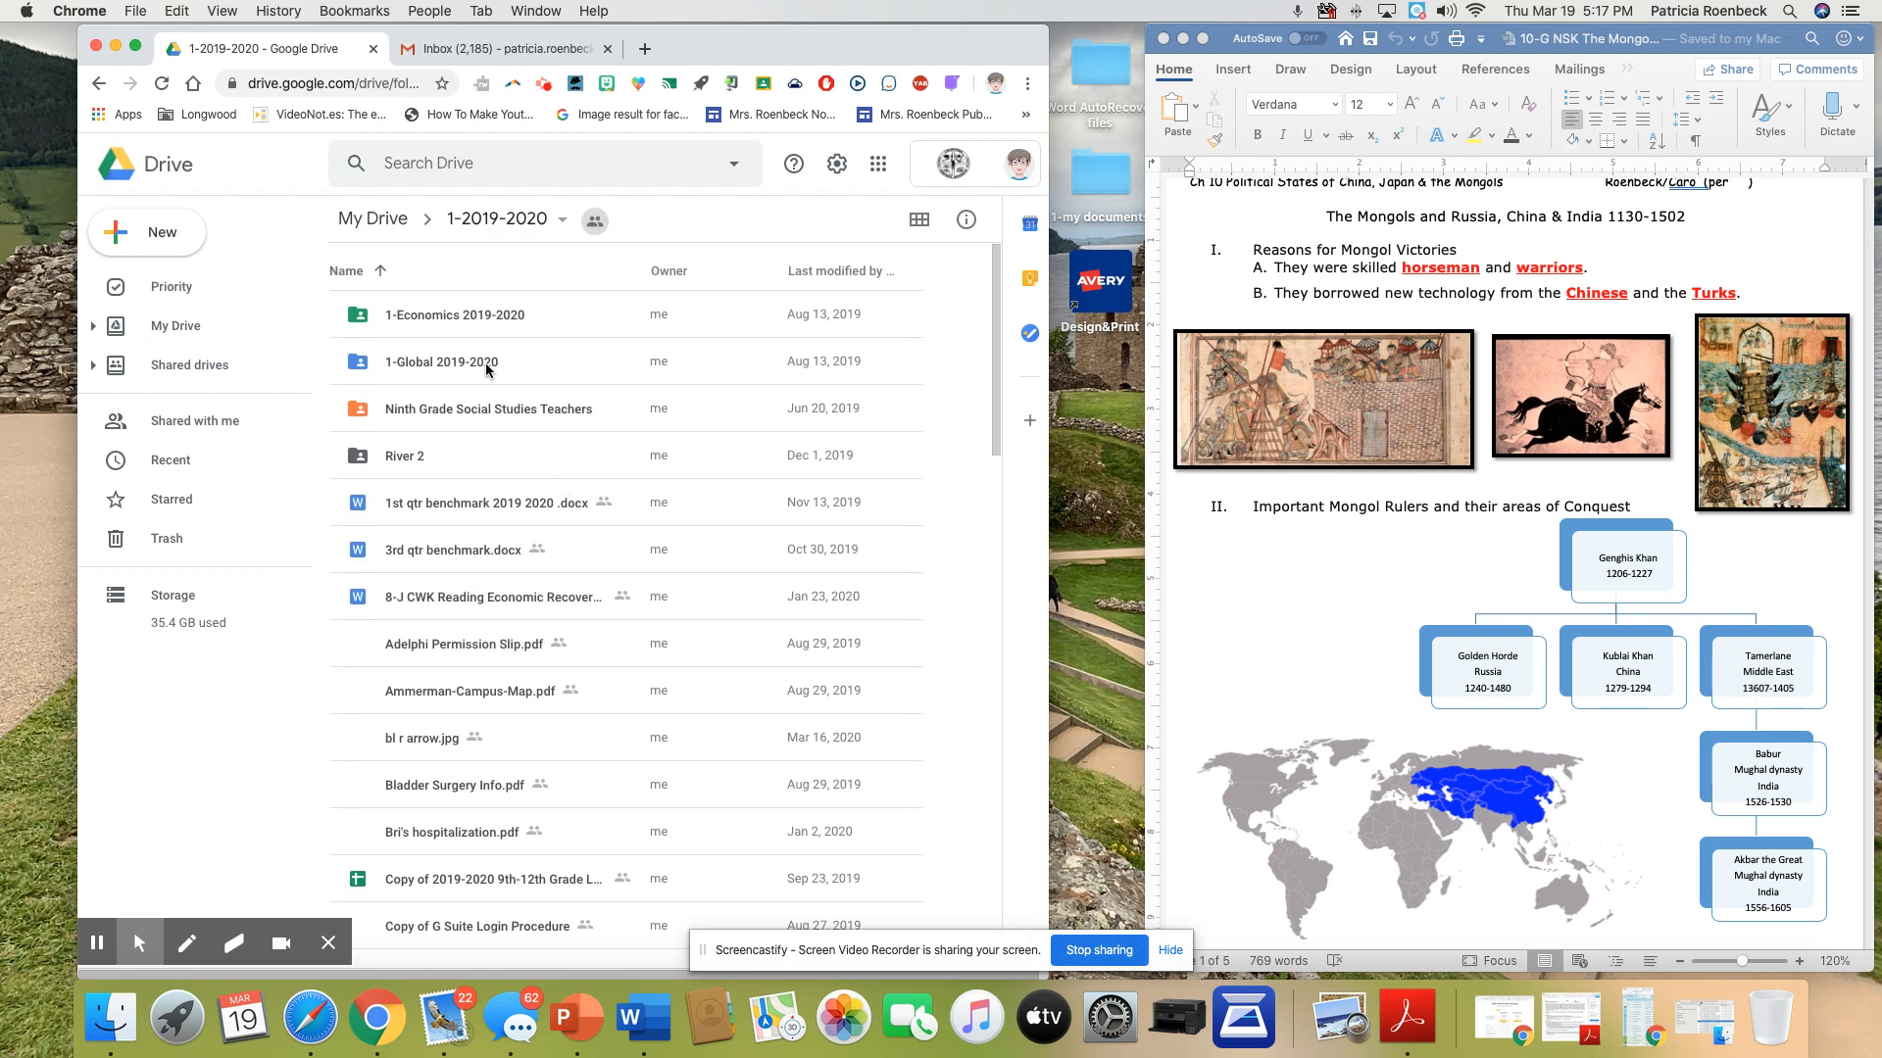
double_click(470, 374)
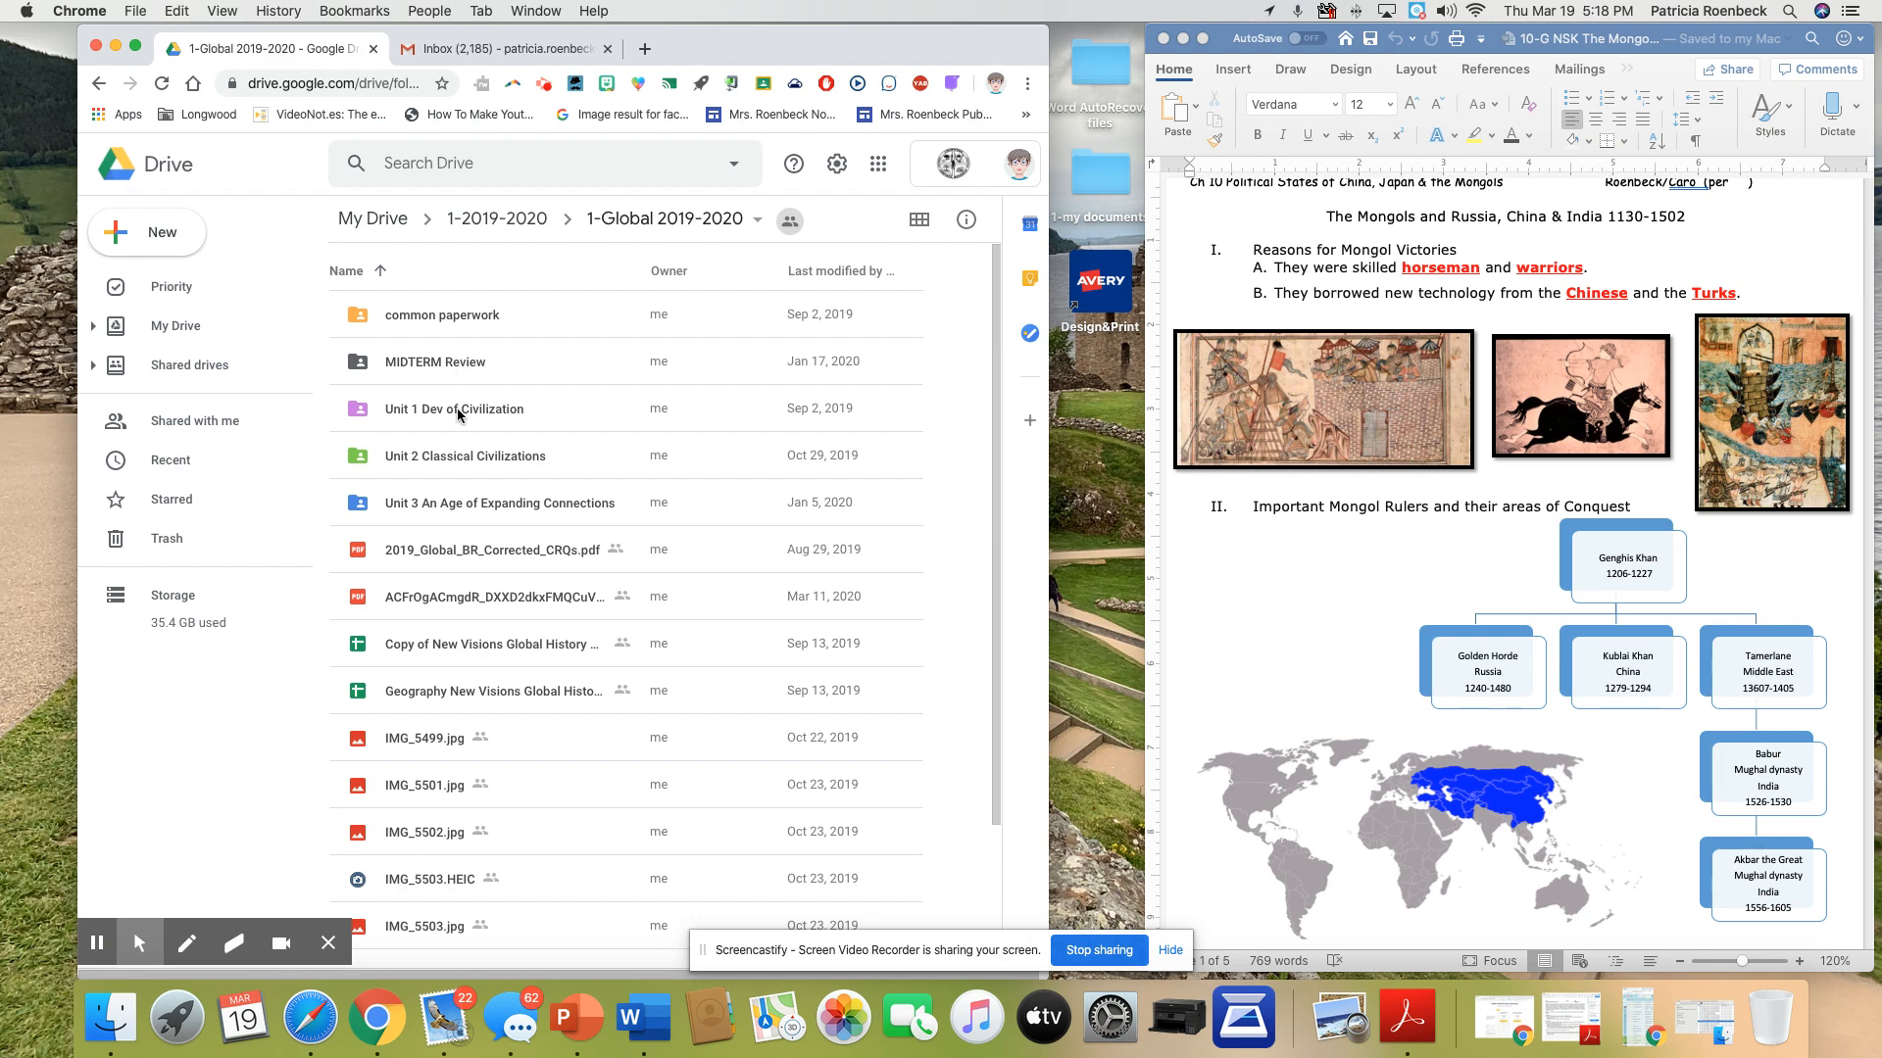
double_click(477, 503)
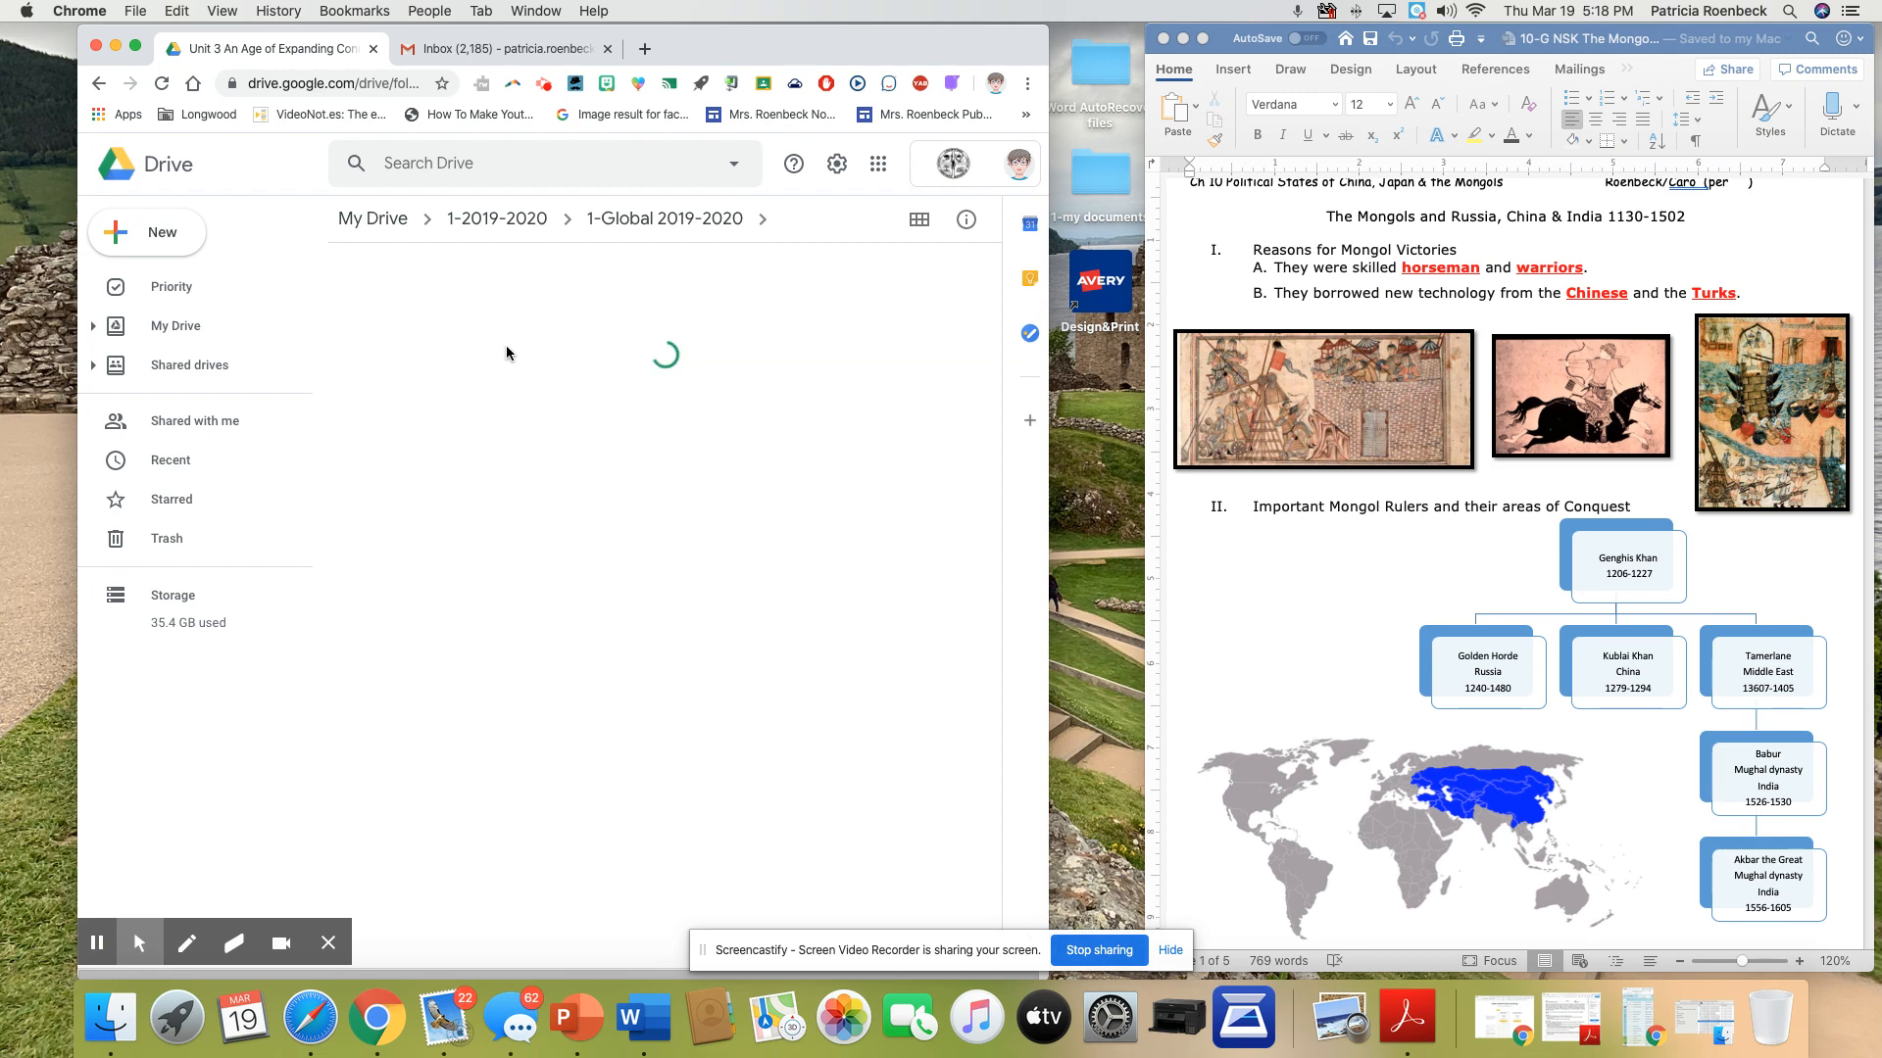
double_click(457, 462)
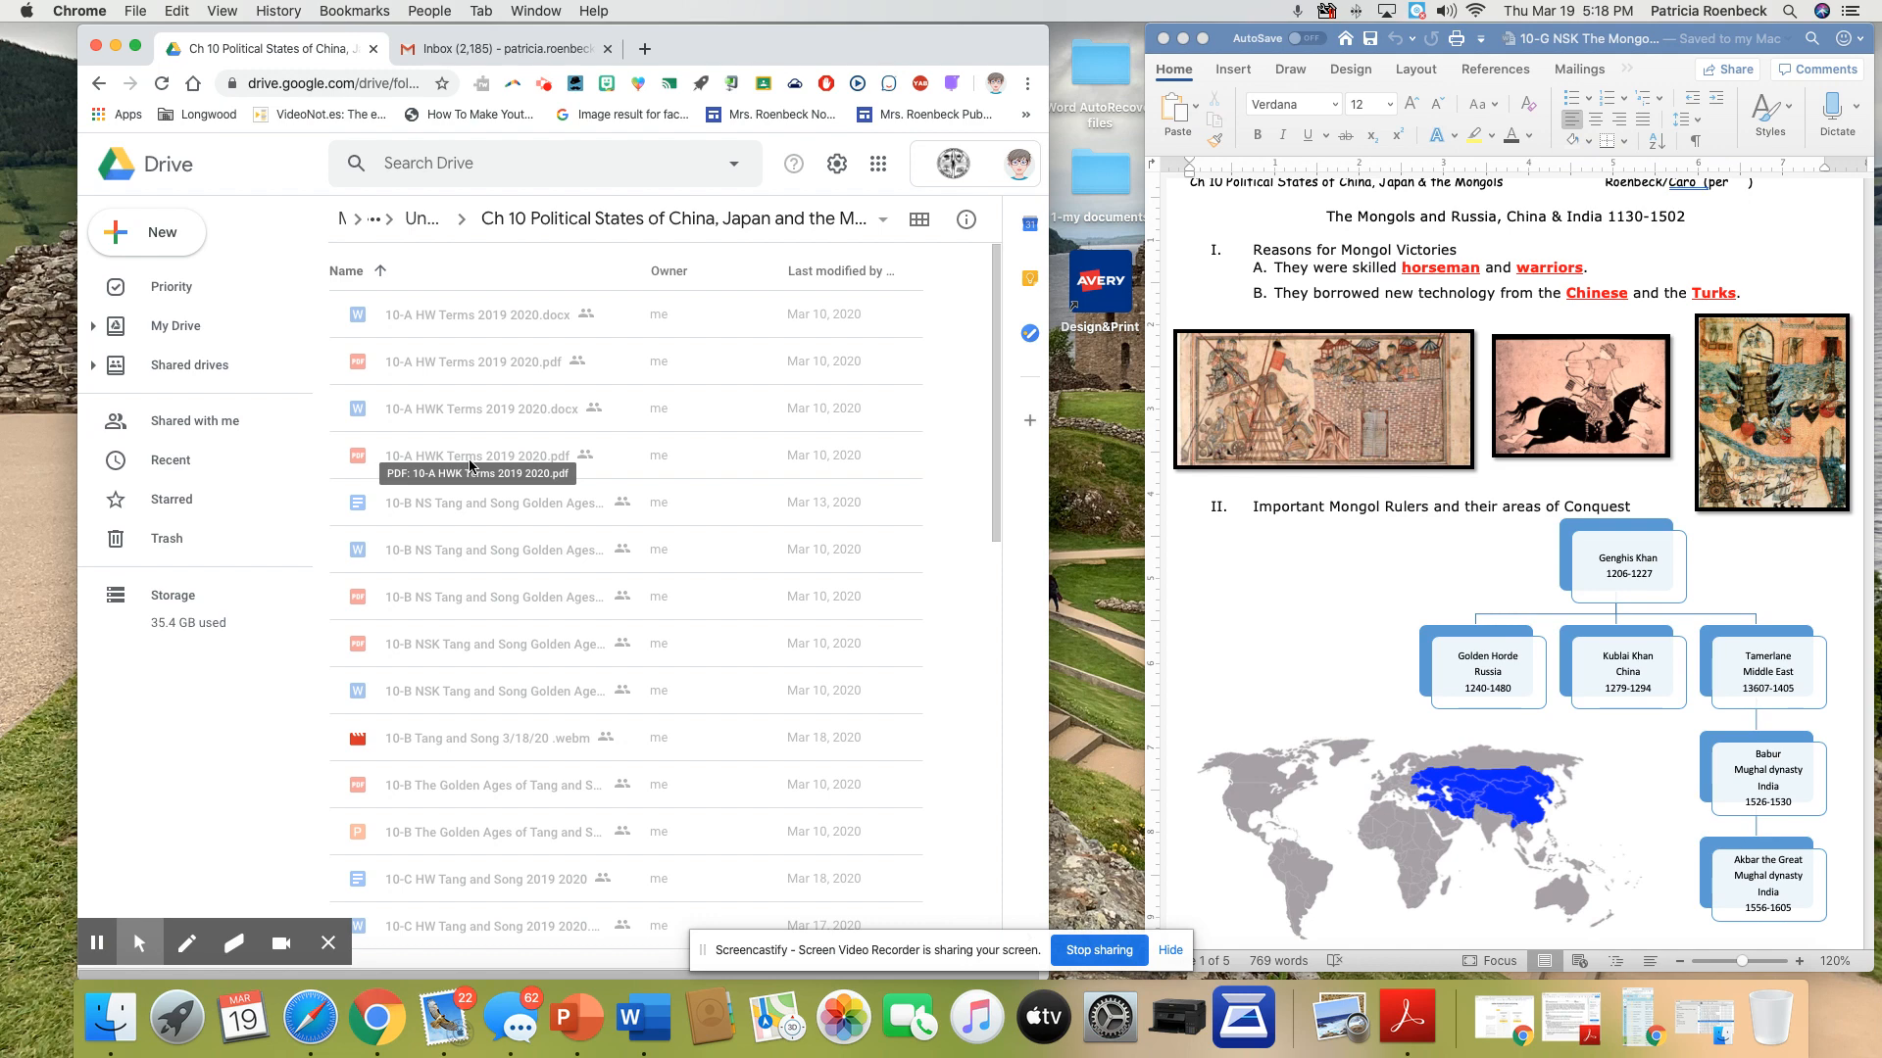
scroll(469, 465, "down", 6)
scroll(468, 466, "down", 5)
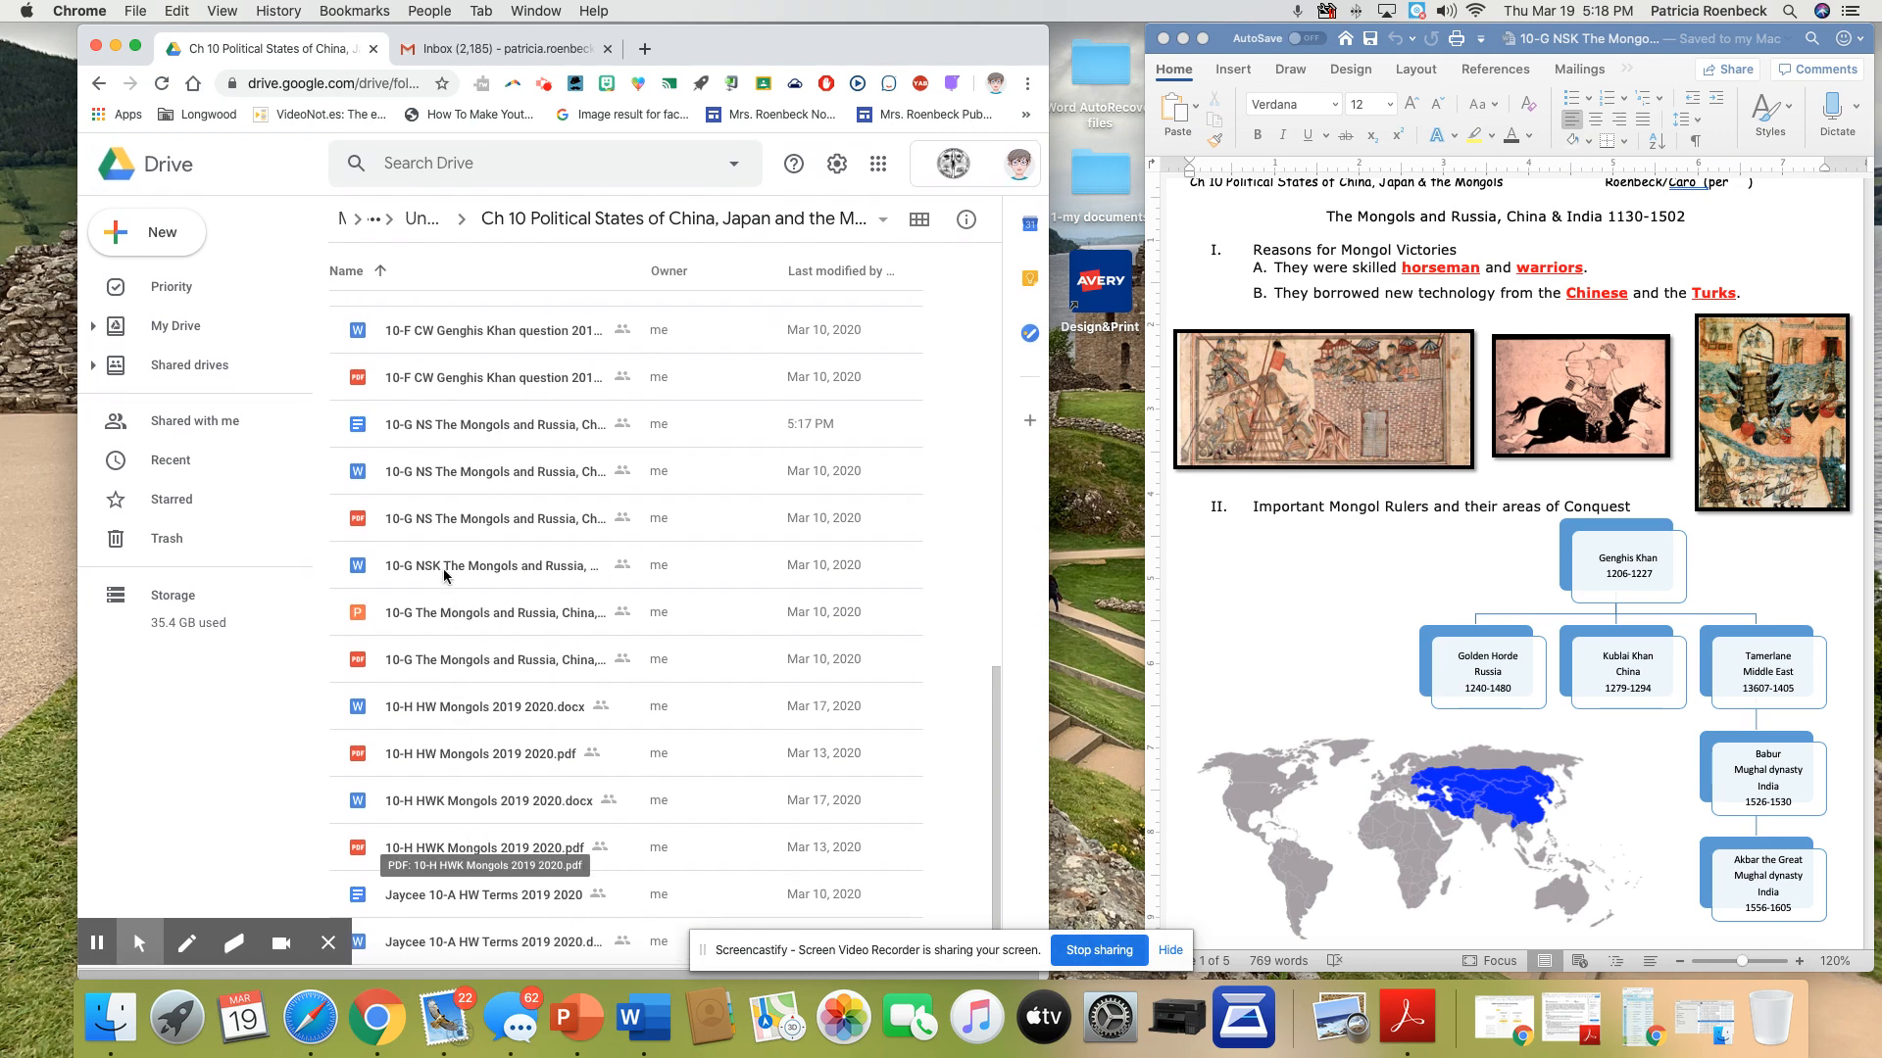
double_click(458, 432)
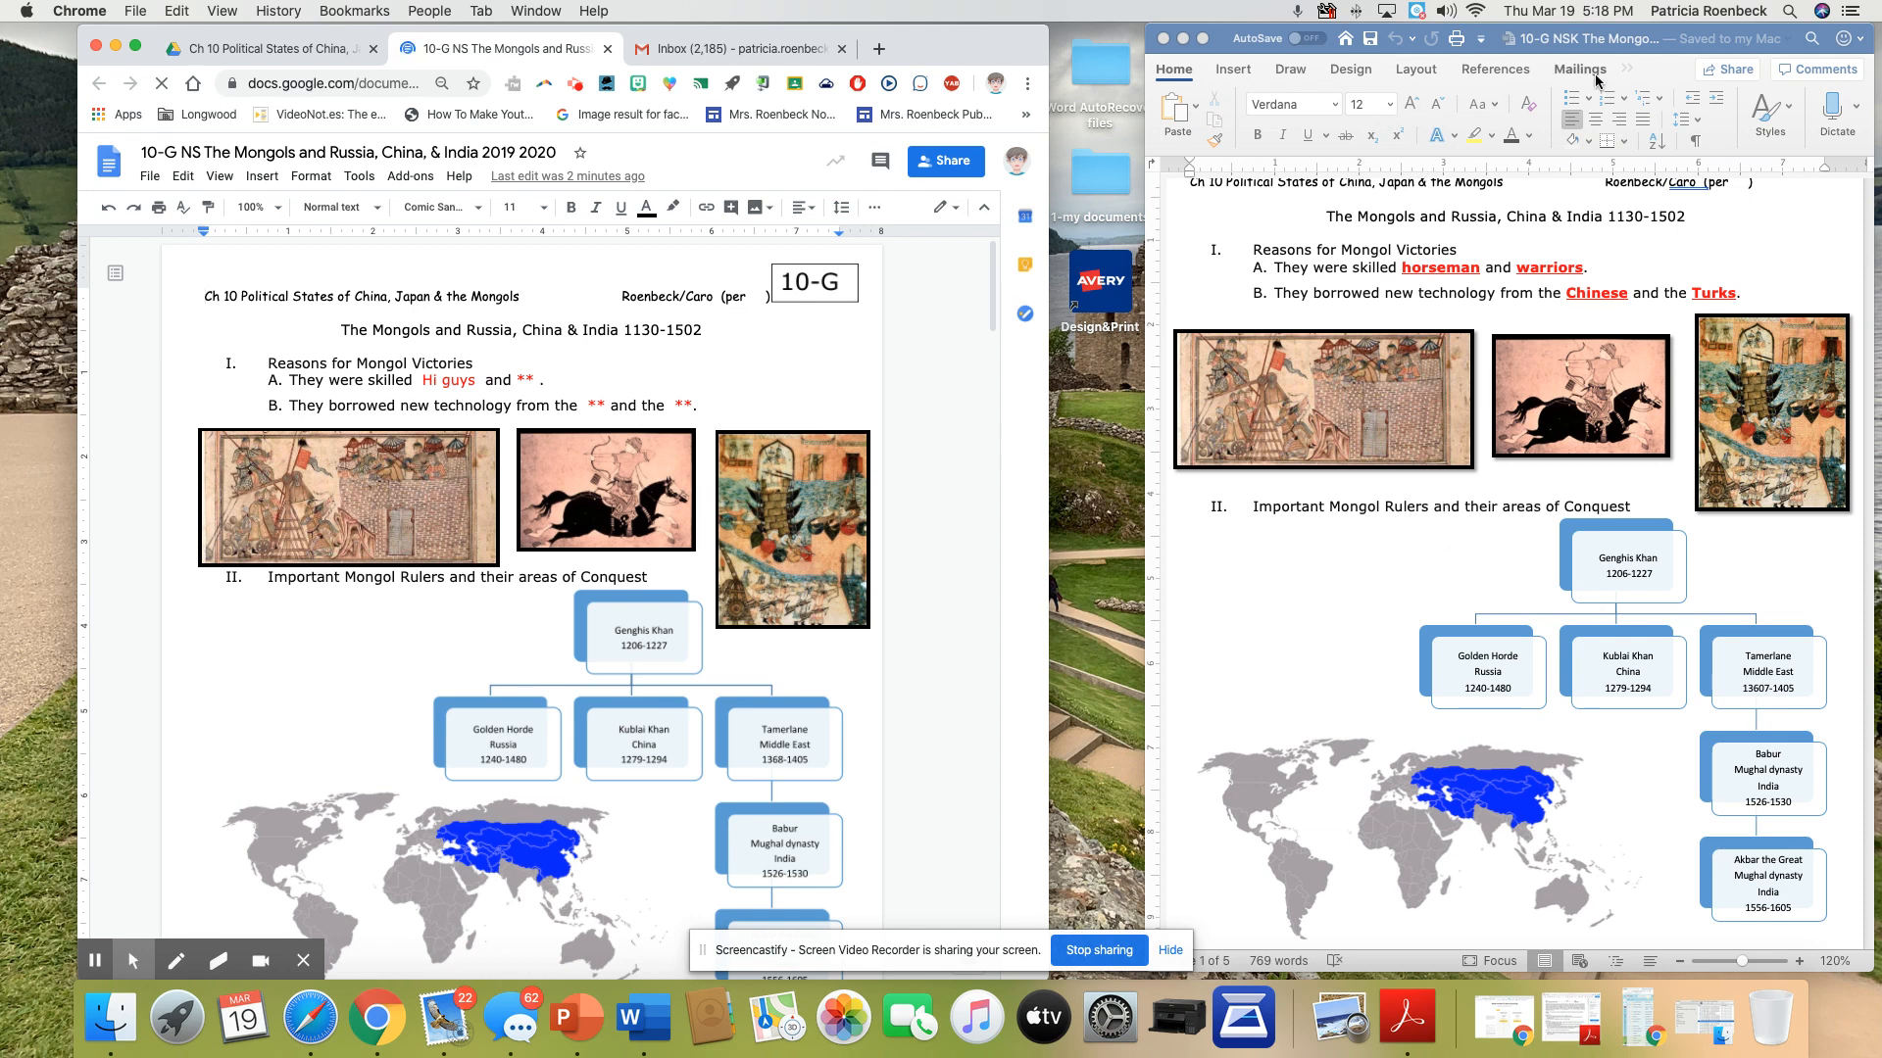
In Word, save the first picture as Picture1.png in PNG format to the "Ch 10 Political States of China, Japan and the Mongols" folder
left_click(1362, 410)
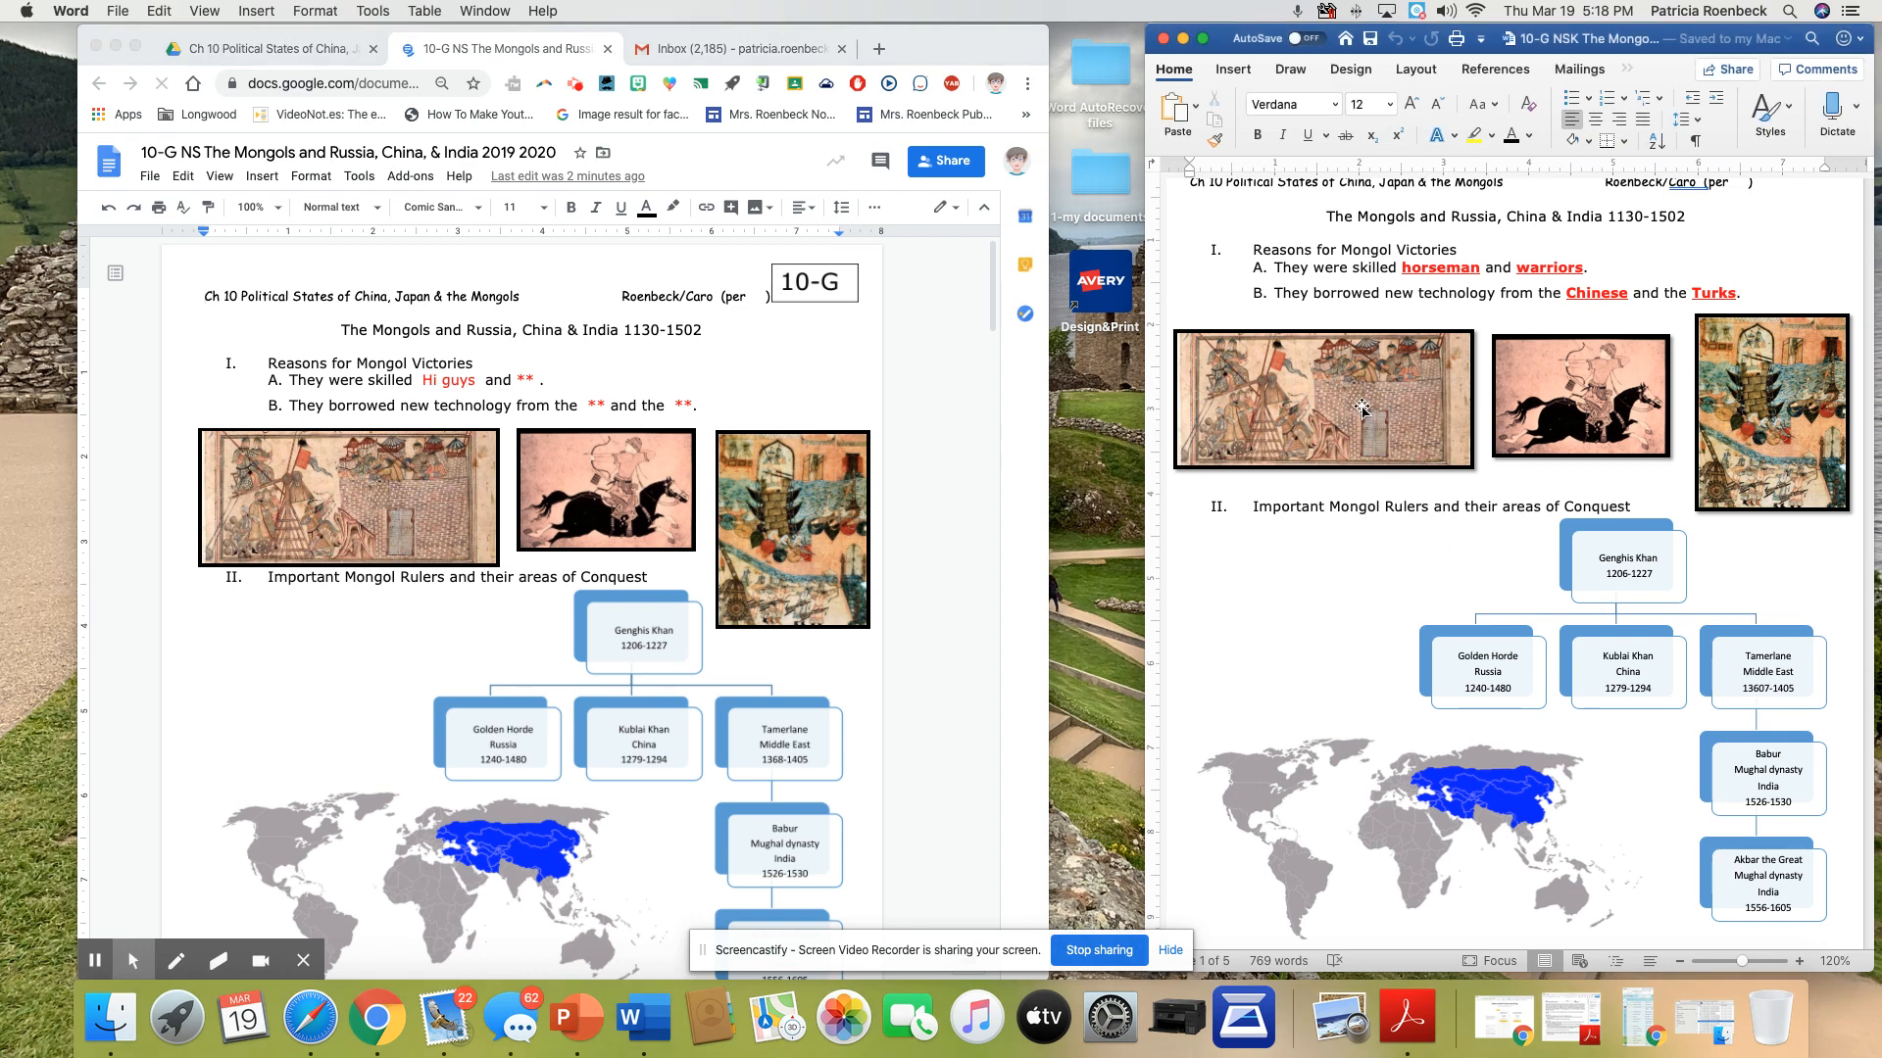
right_click(1361, 405)
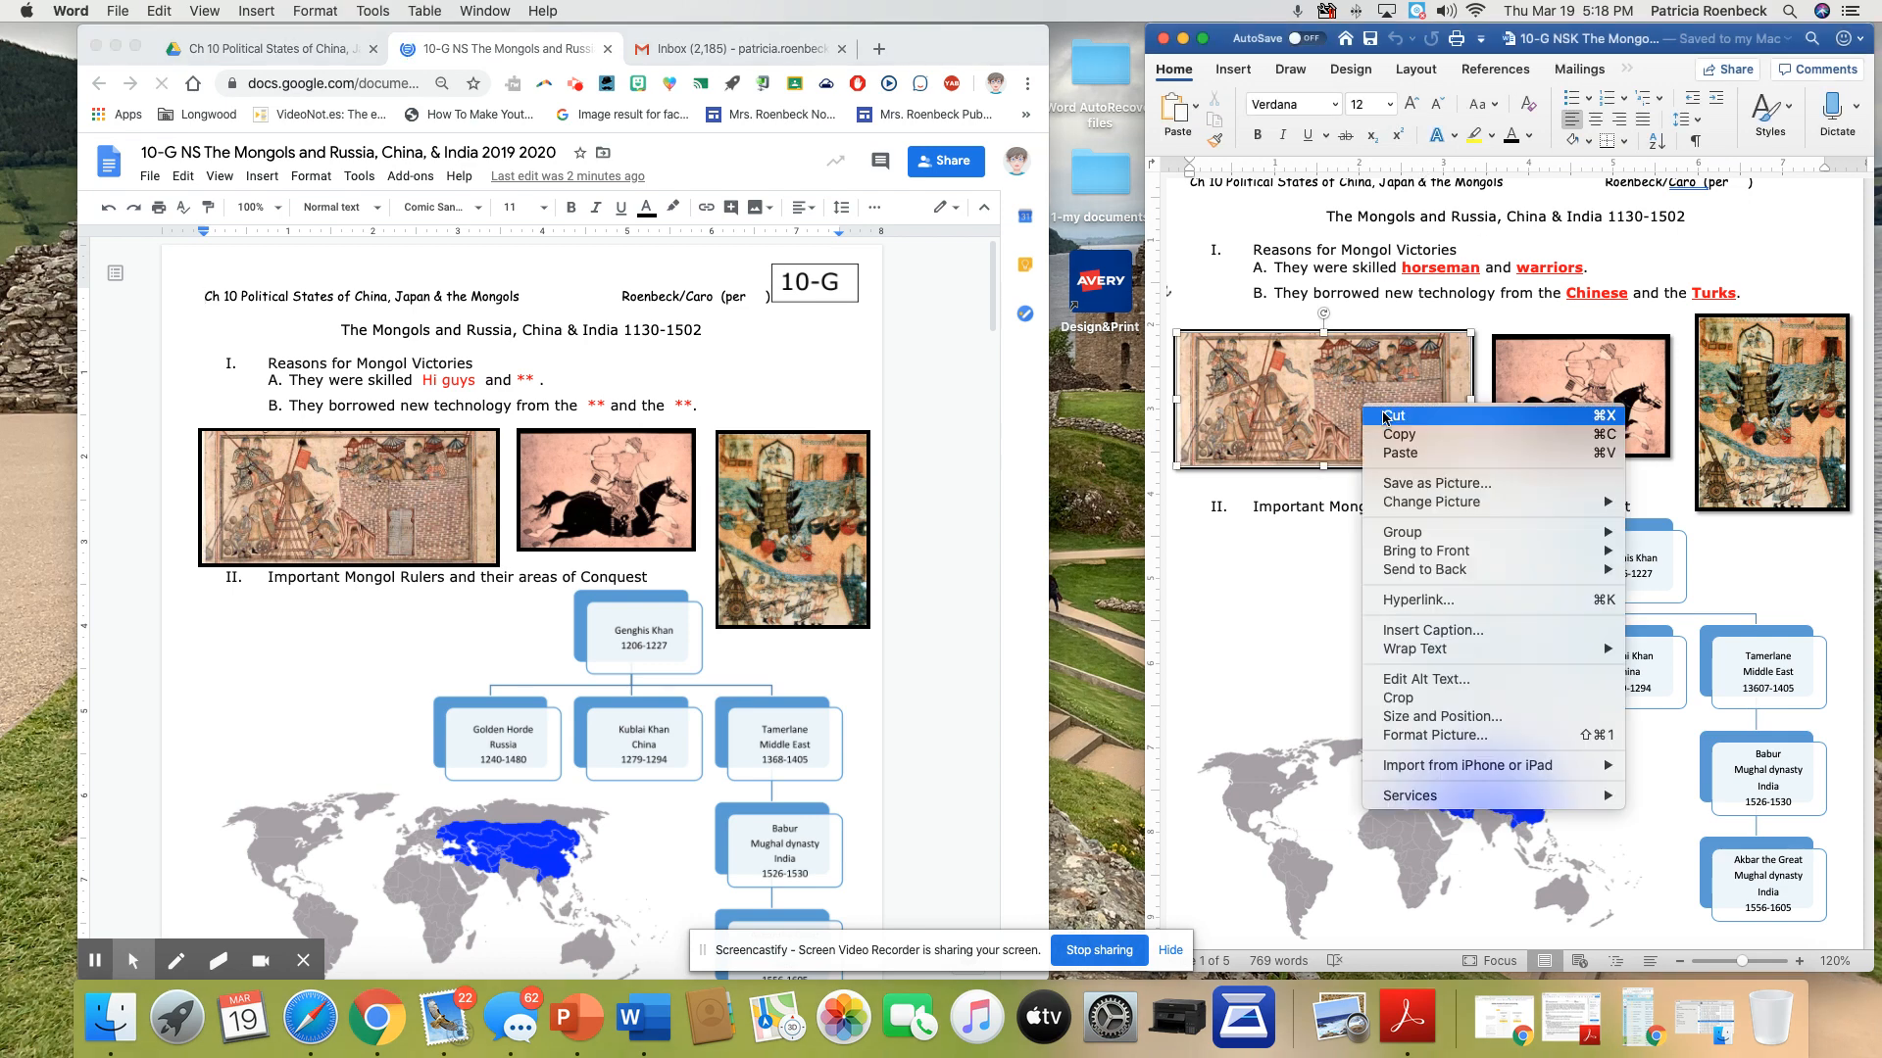
left_click(1404, 483)
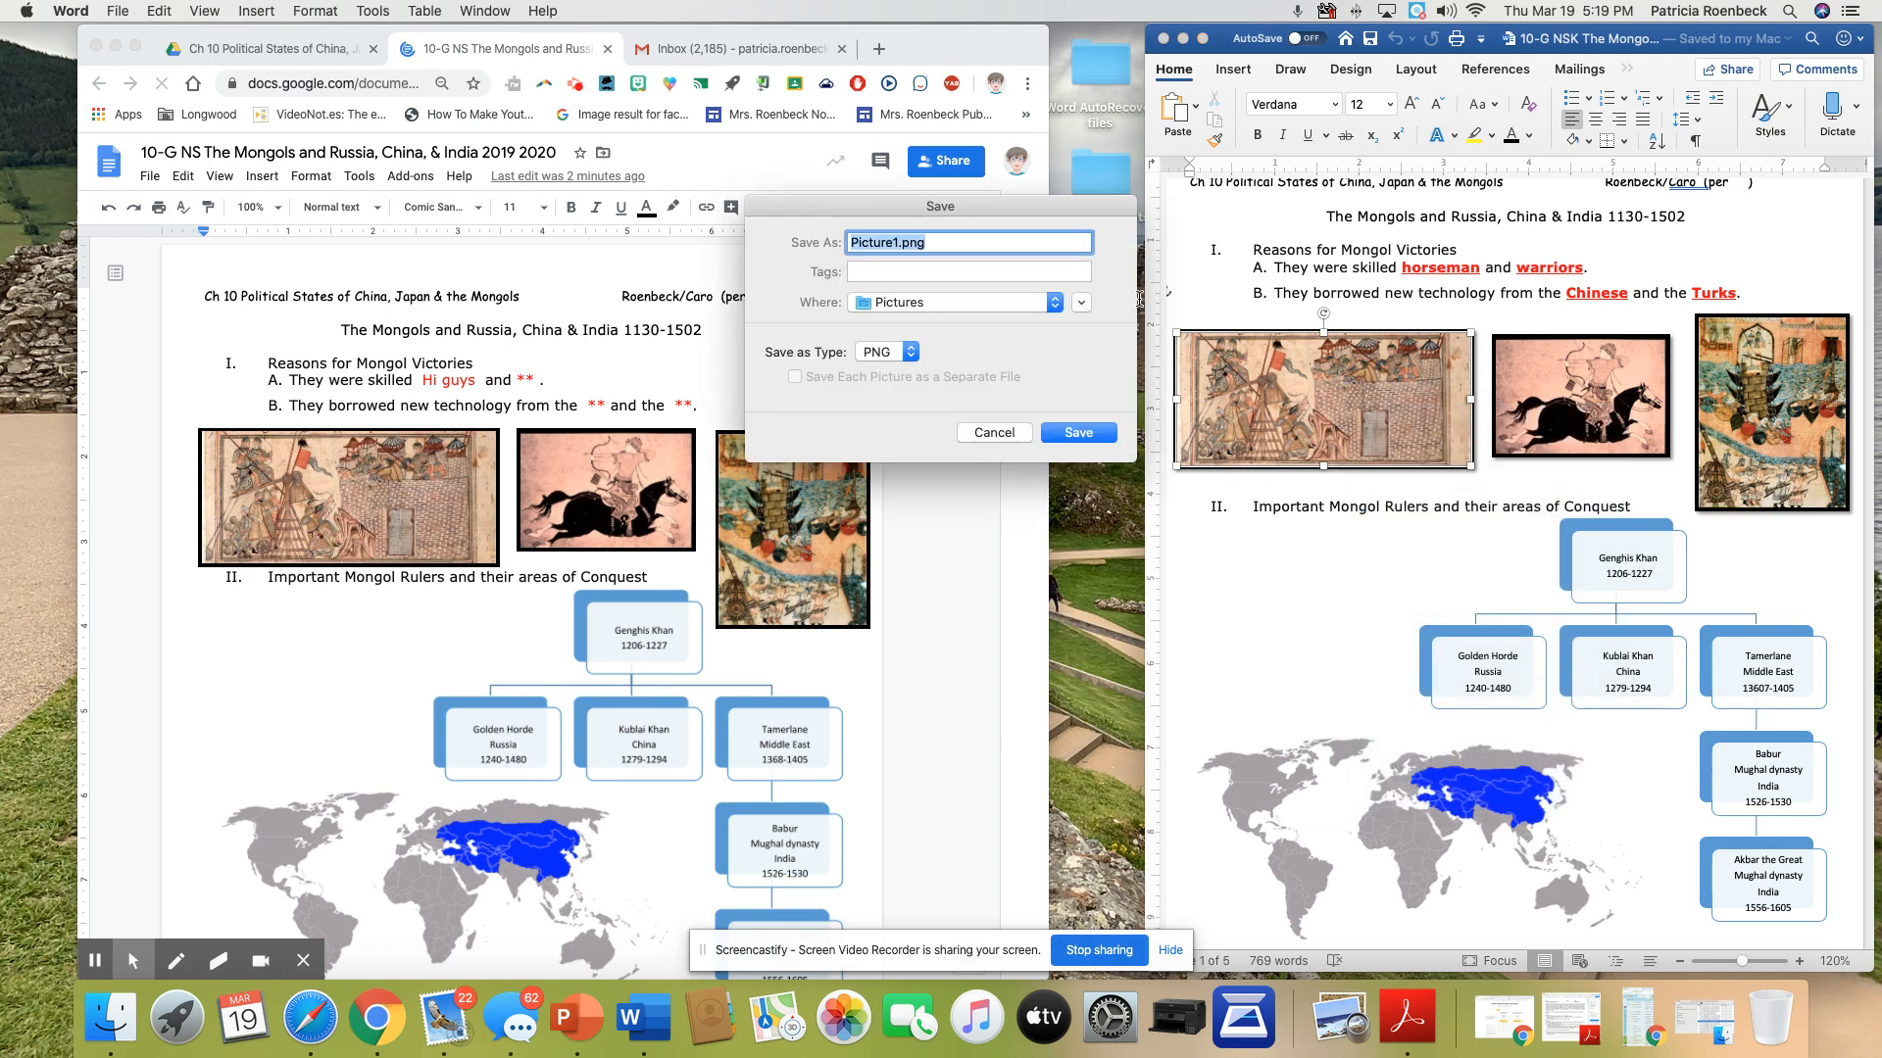
left_click(1054, 303)
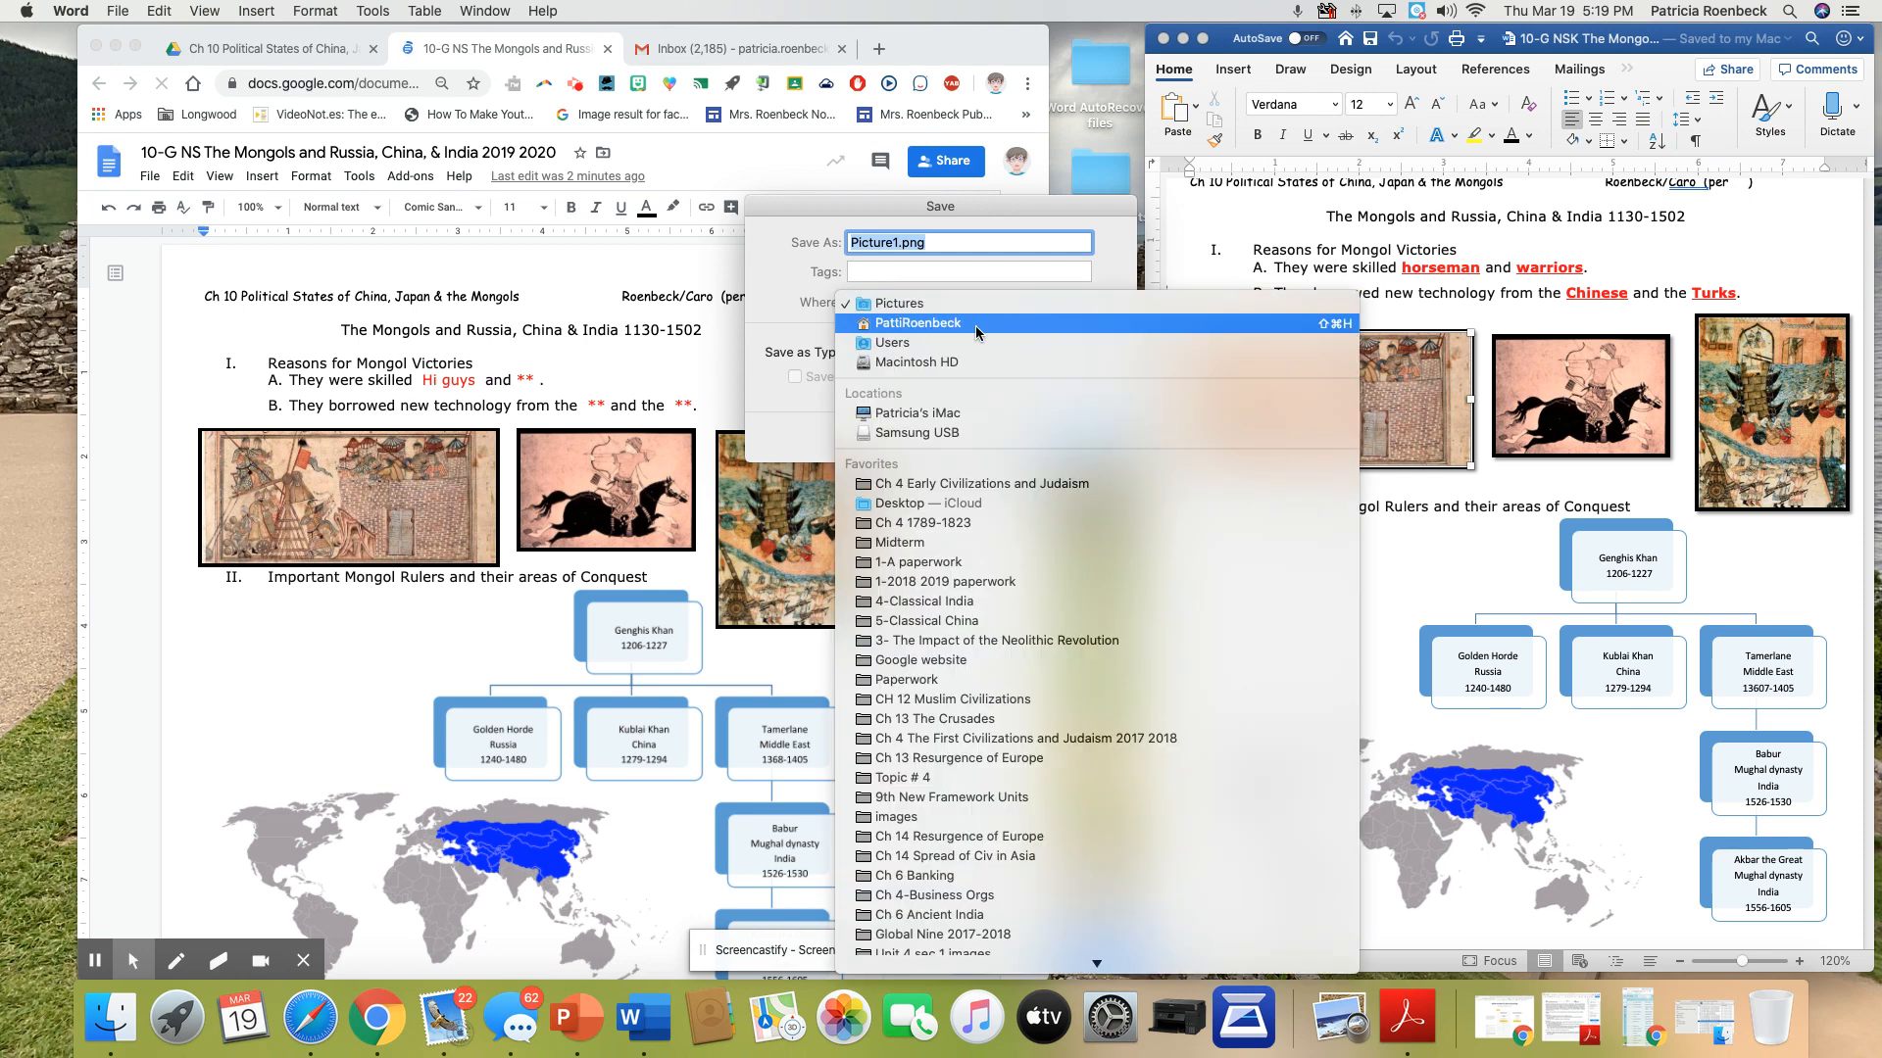
scroll(980, 549, "down", 5)
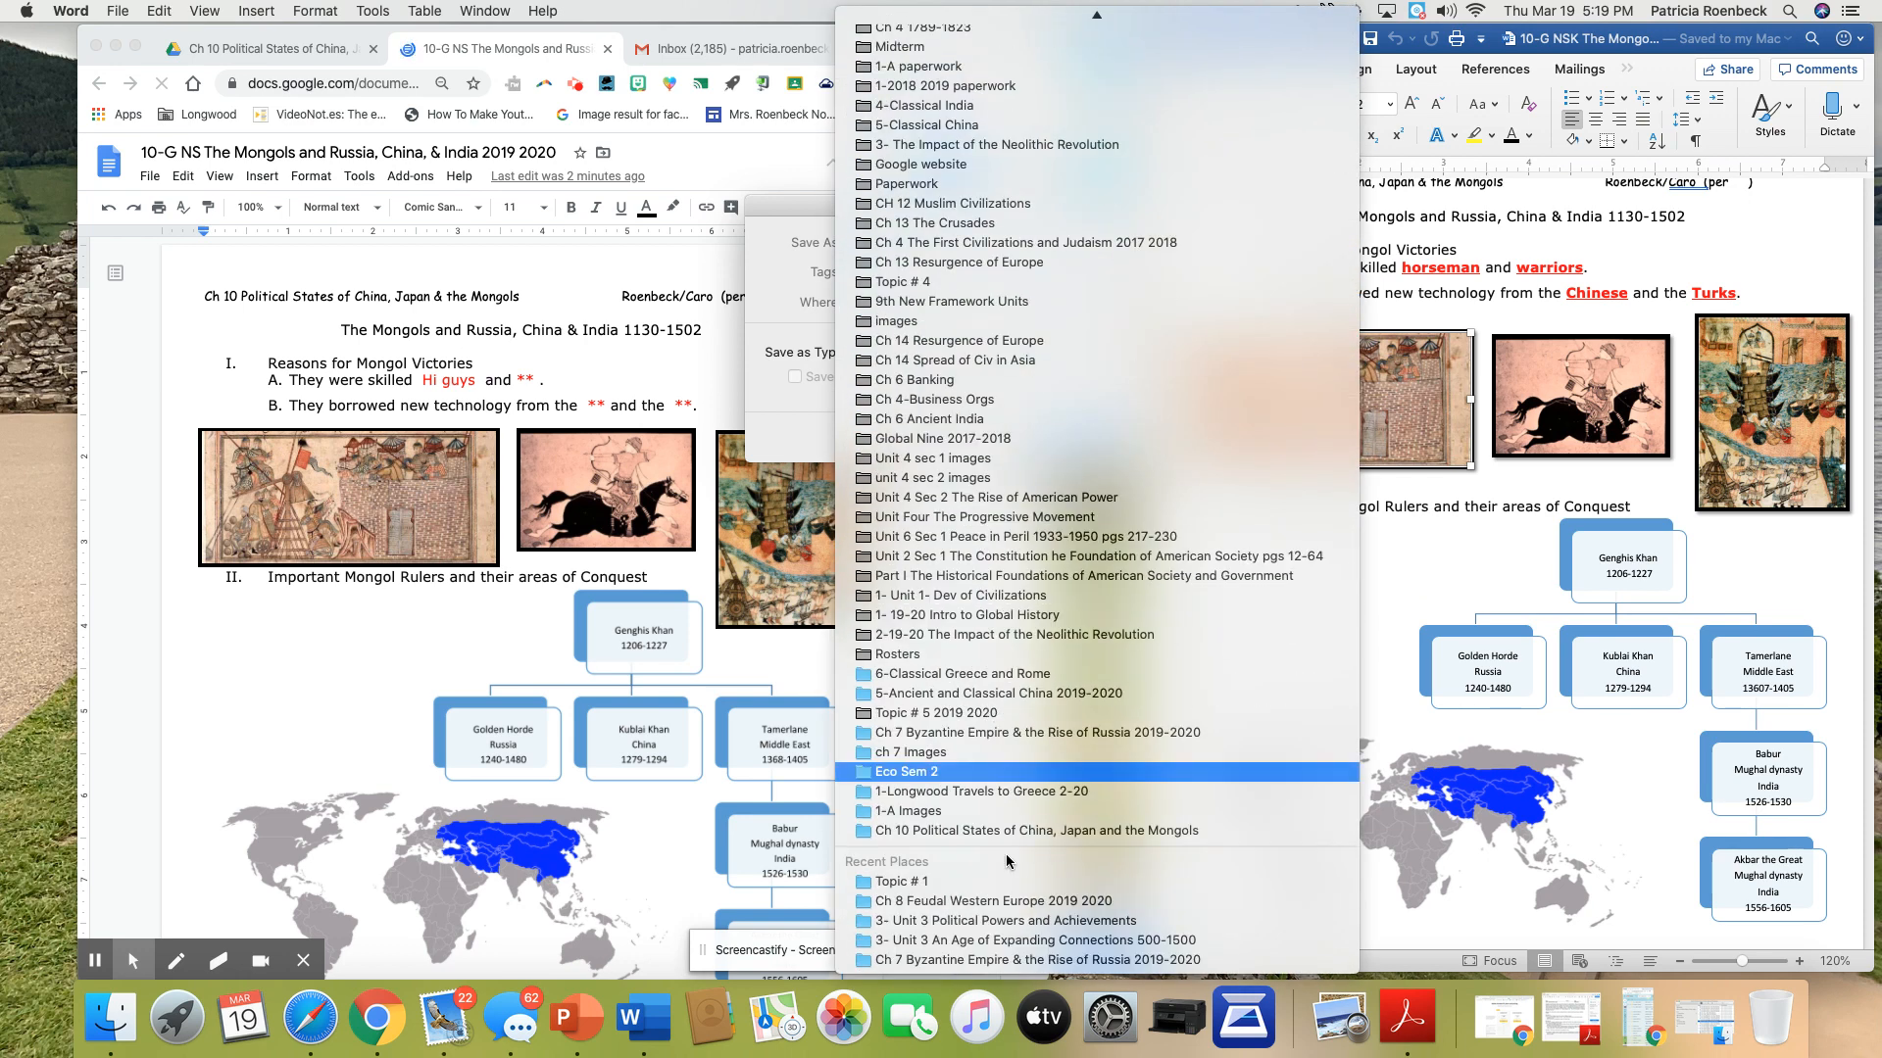
left_click(1039, 700)
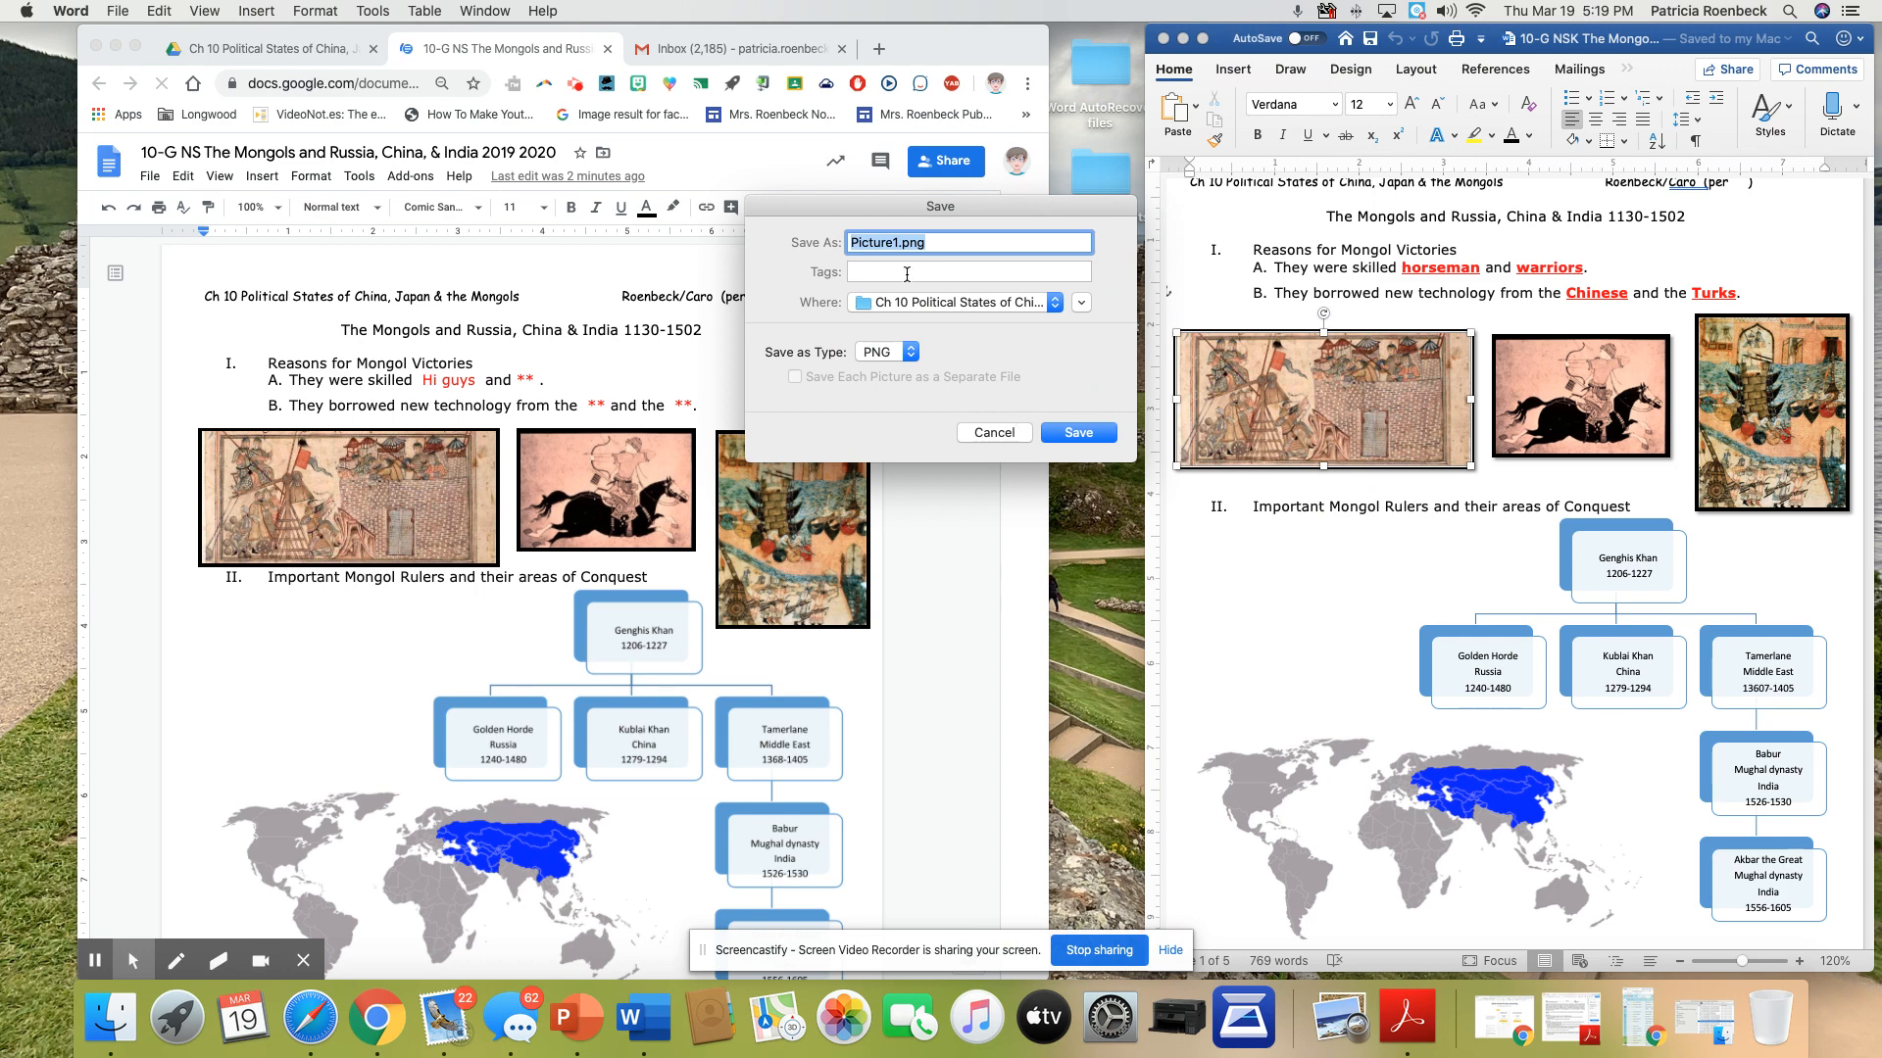
left_click(1076, 433)
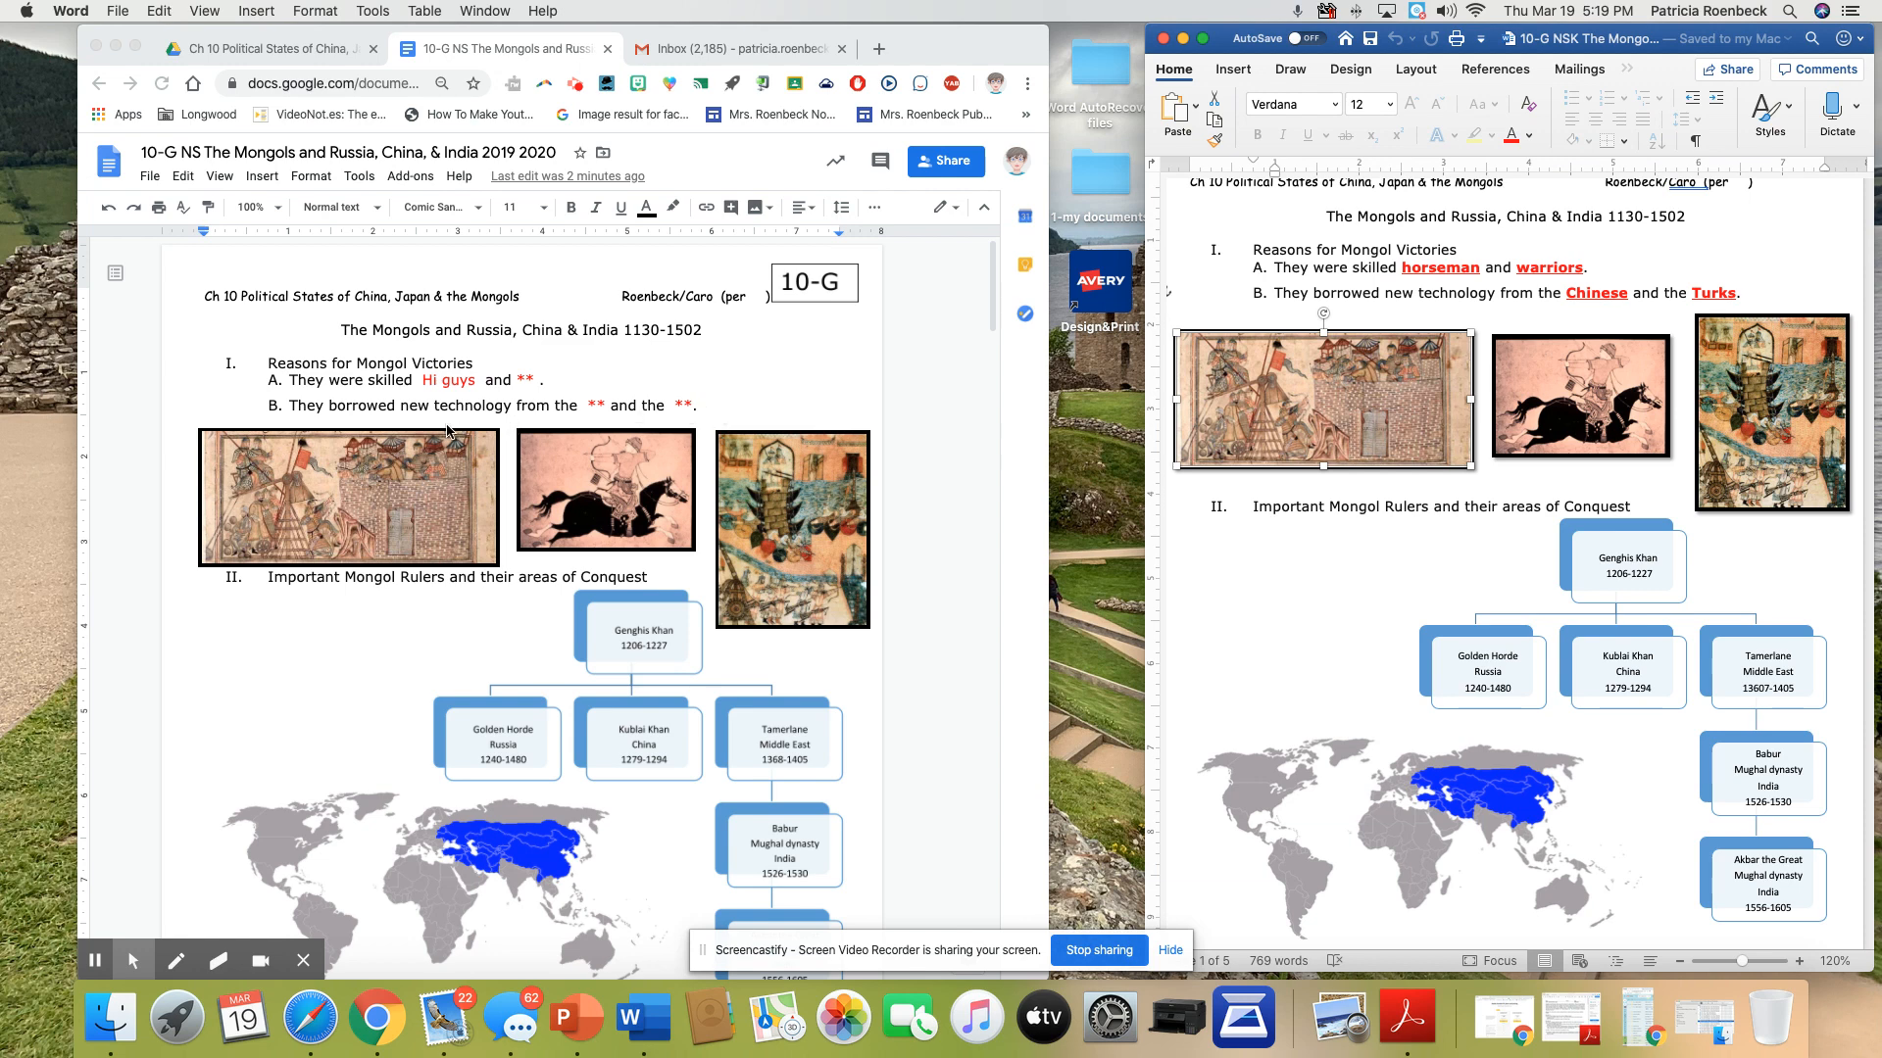
Switch back to the browser and show the Ch 10 folder's file list in Google Drive
left_click(699, 403)
left_click(700, 403)
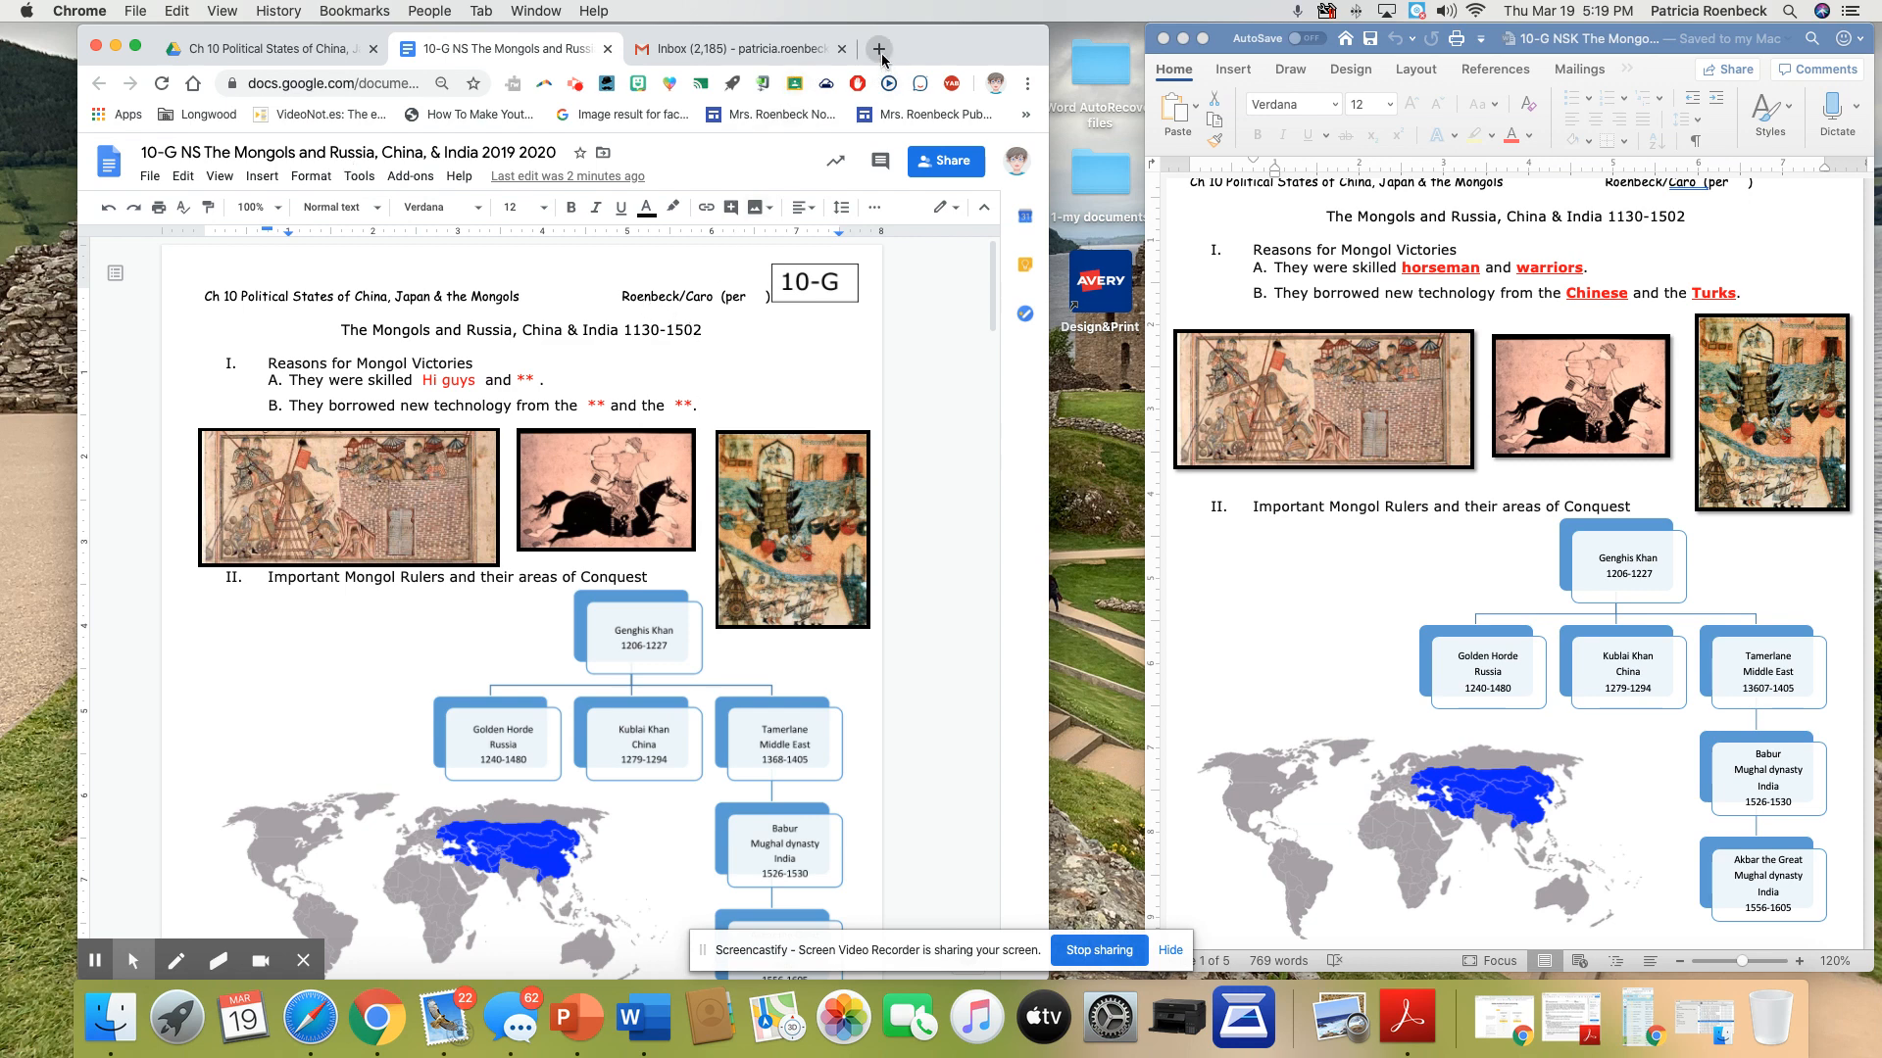
left_click(270, 48)
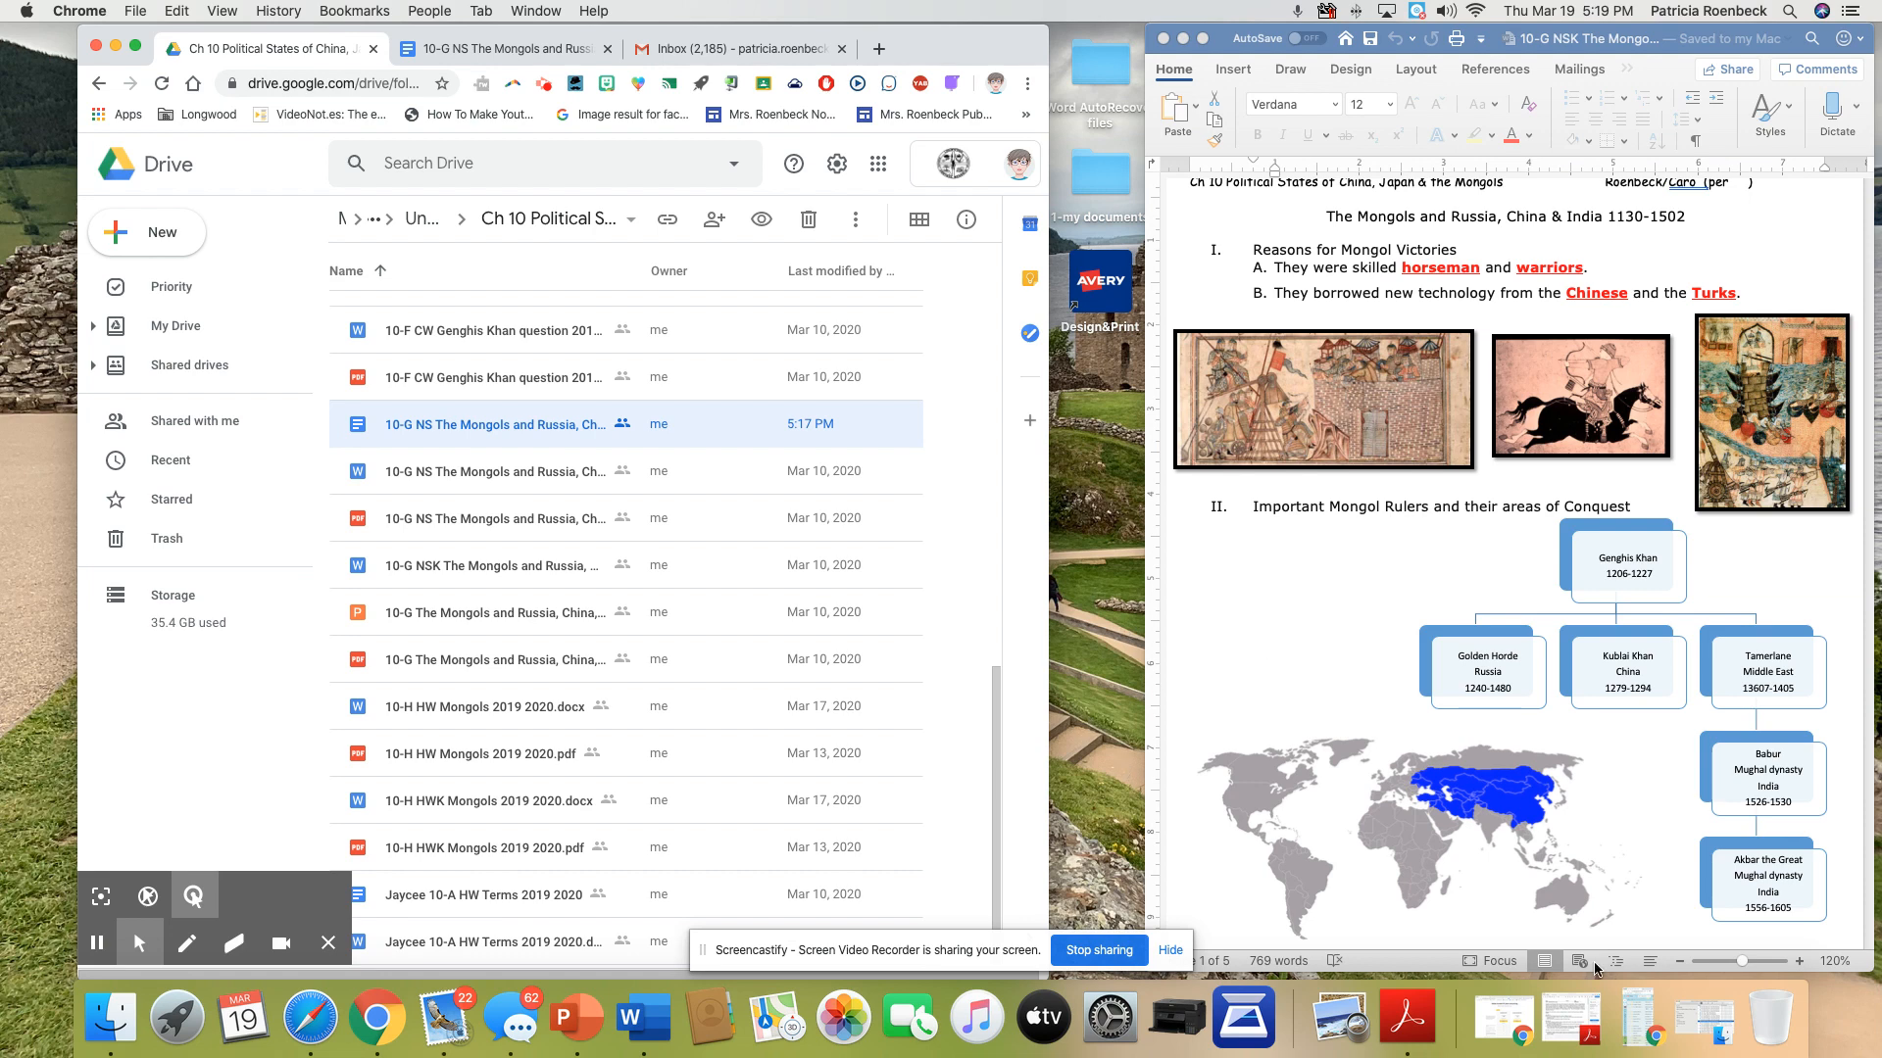
Sort the Ch 10 folder in Finder by date modified and upload the anonymous-chinese bactrian-camel.jpg picture to the Ch 10 folder in Google Drive
left_click(1705, 1020)
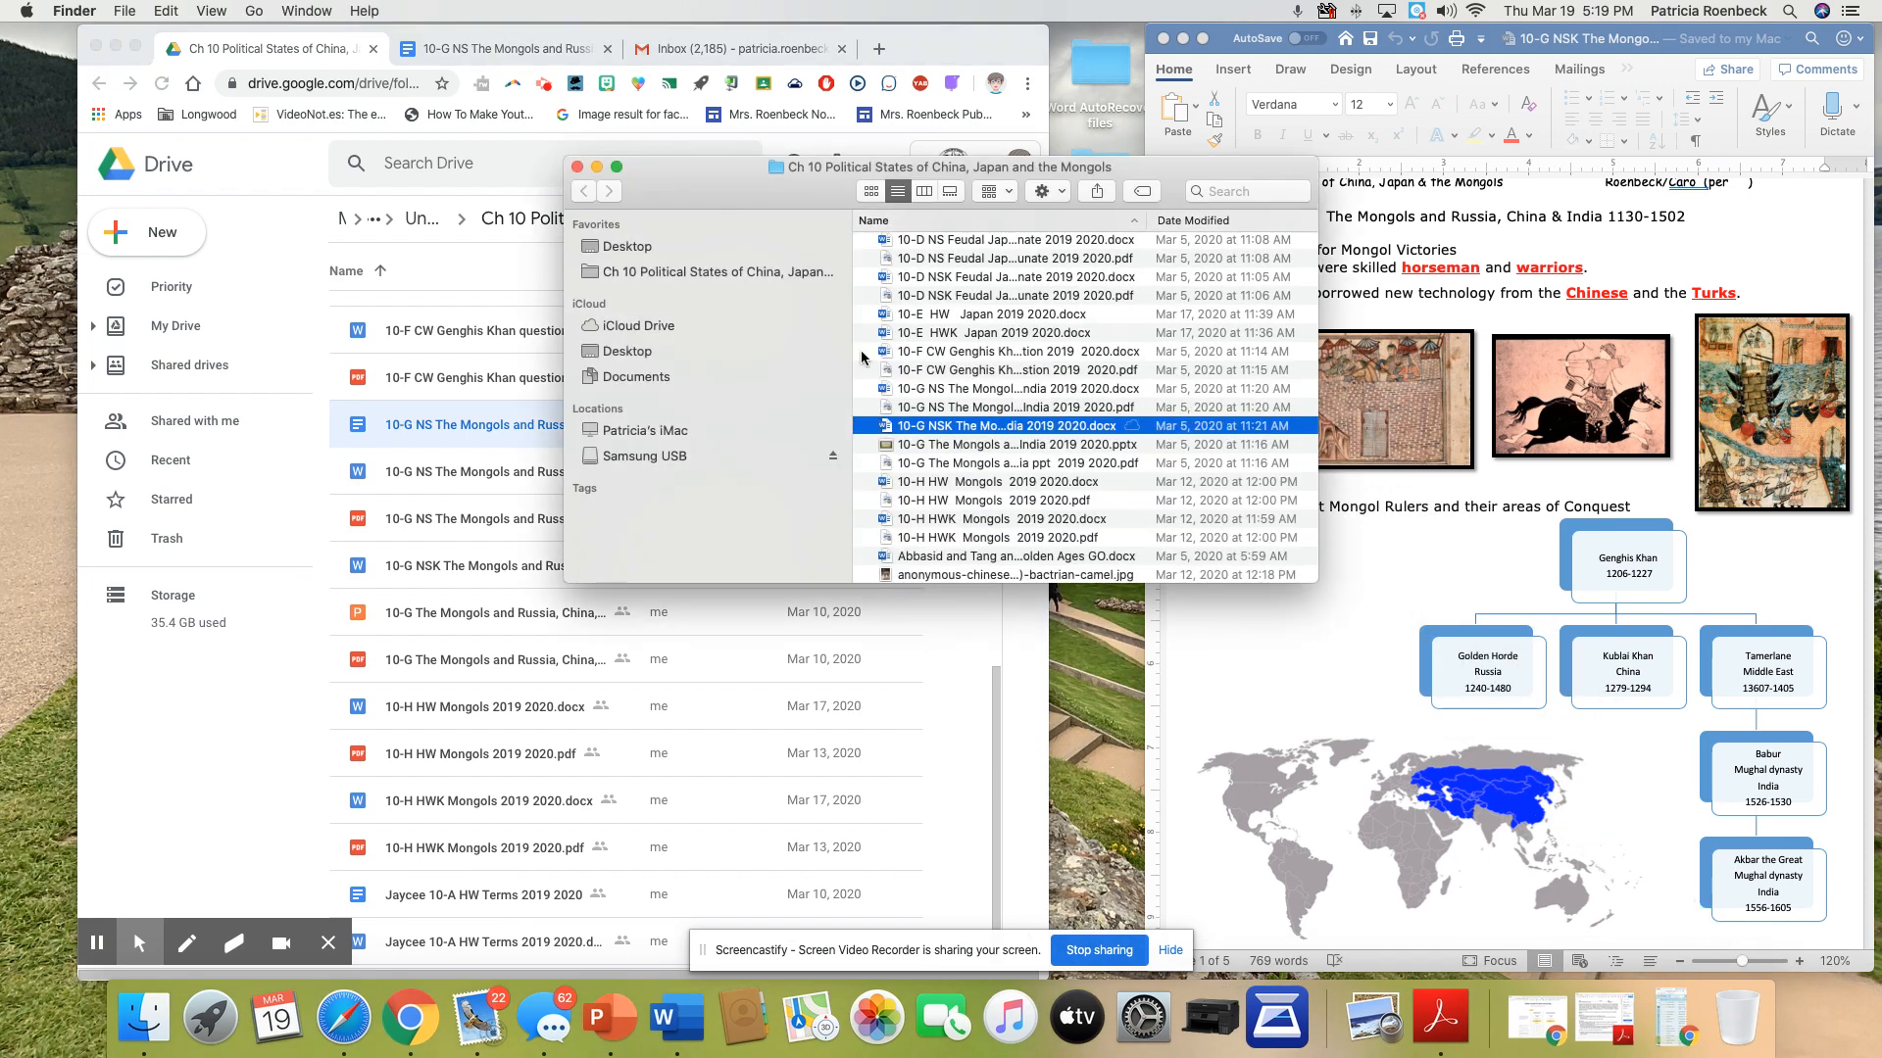
scroll(1002, 419, "up", 10)
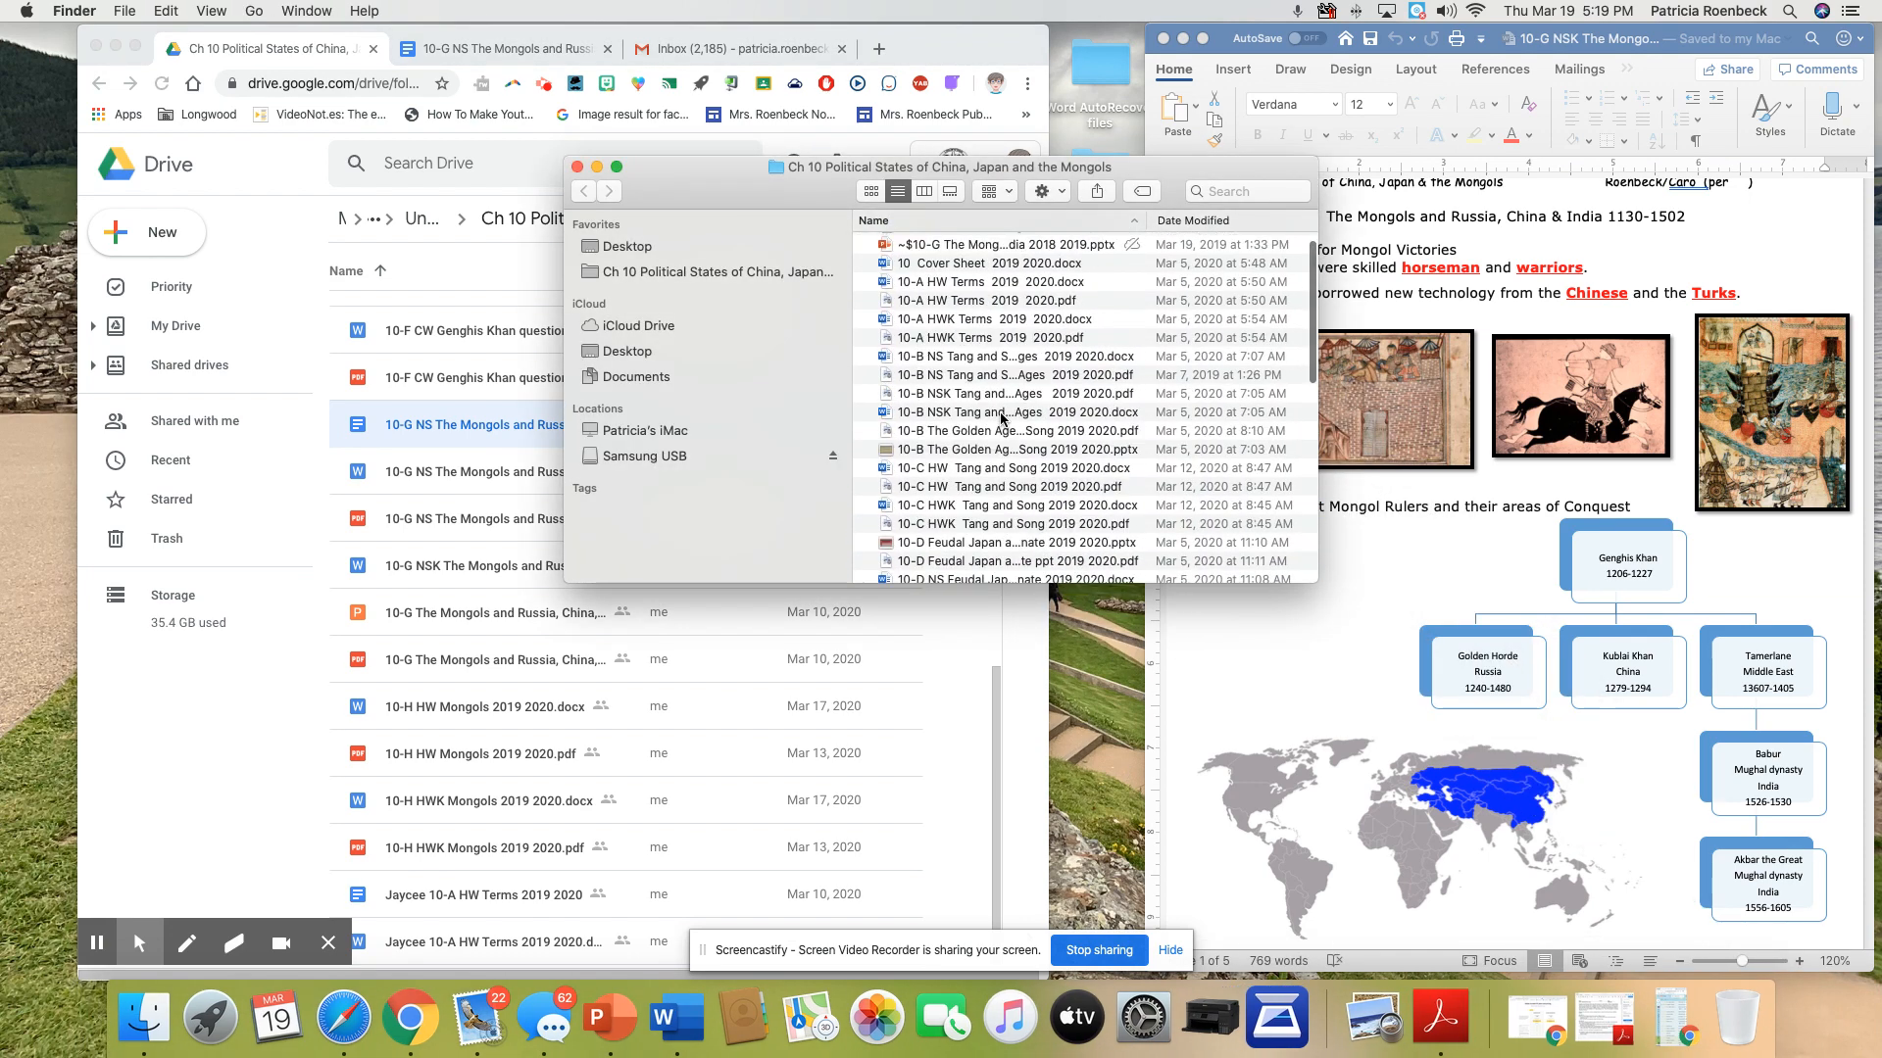
left_click(1167, 224)
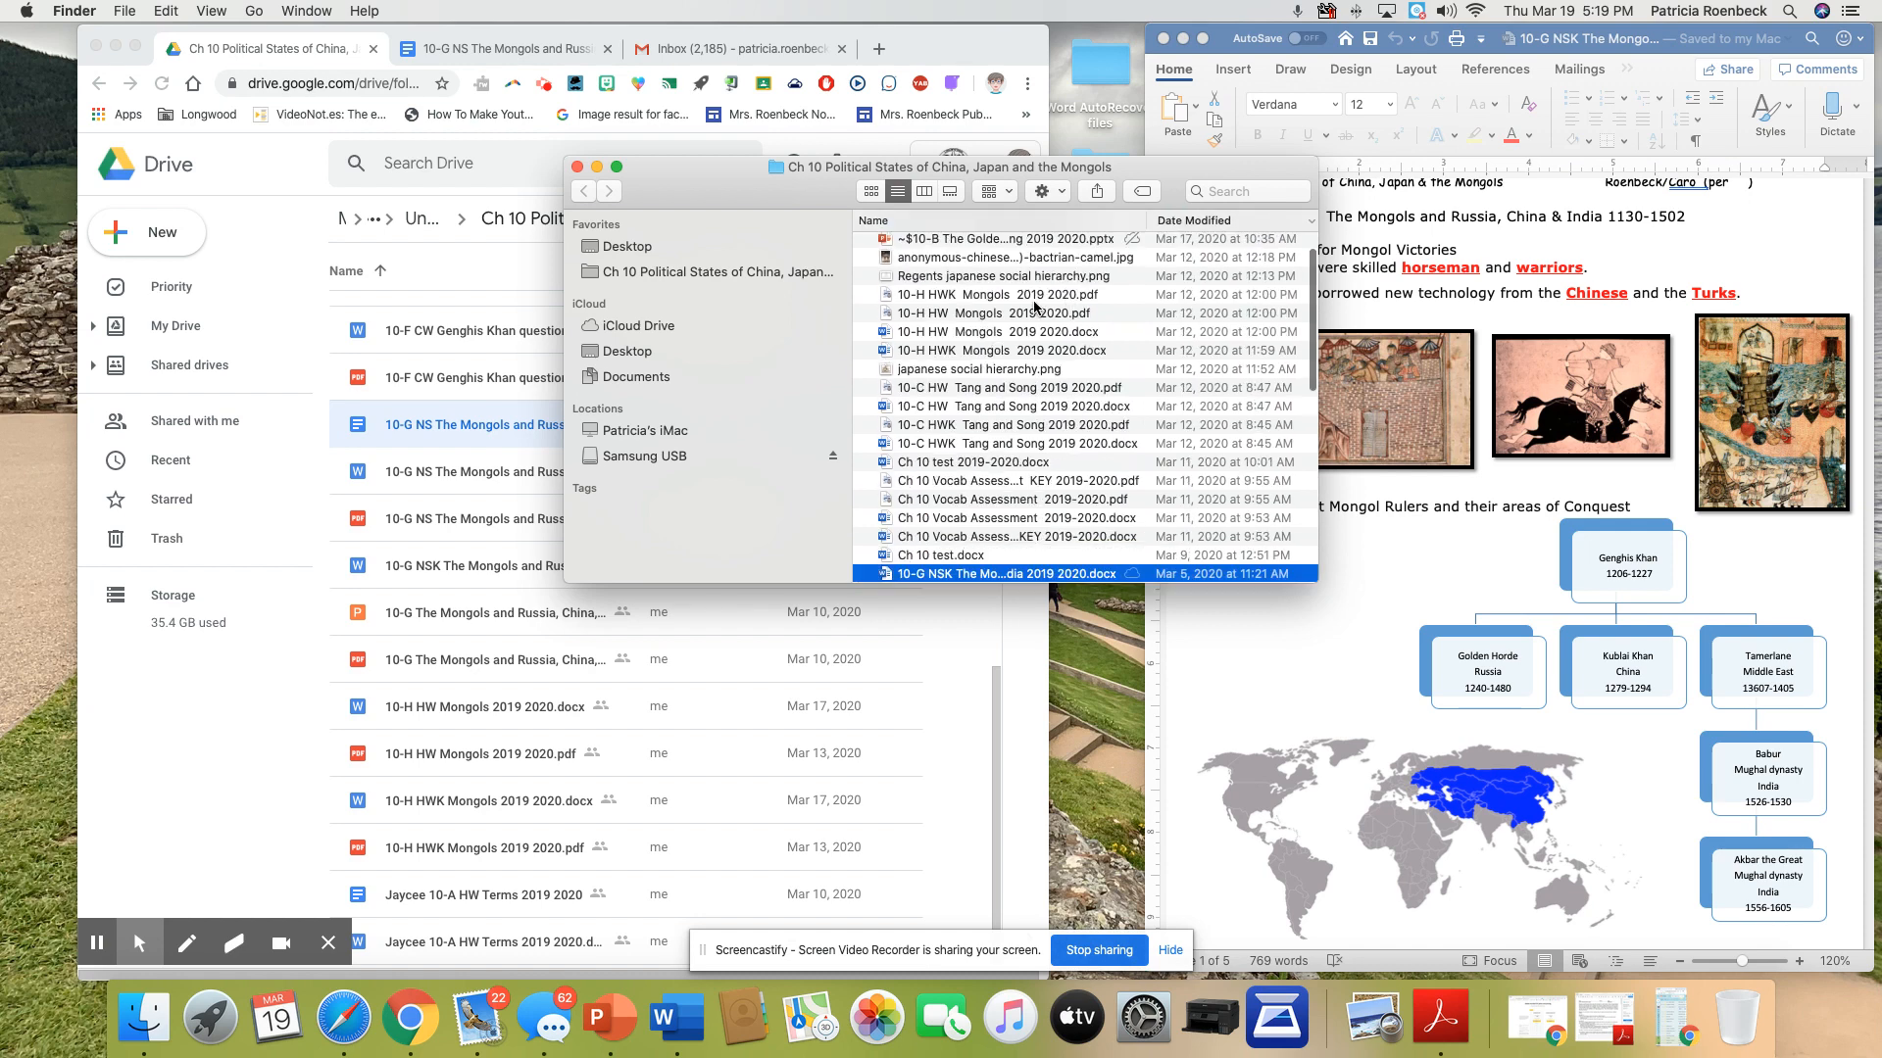
scroll(1034, 307, "up", 3)
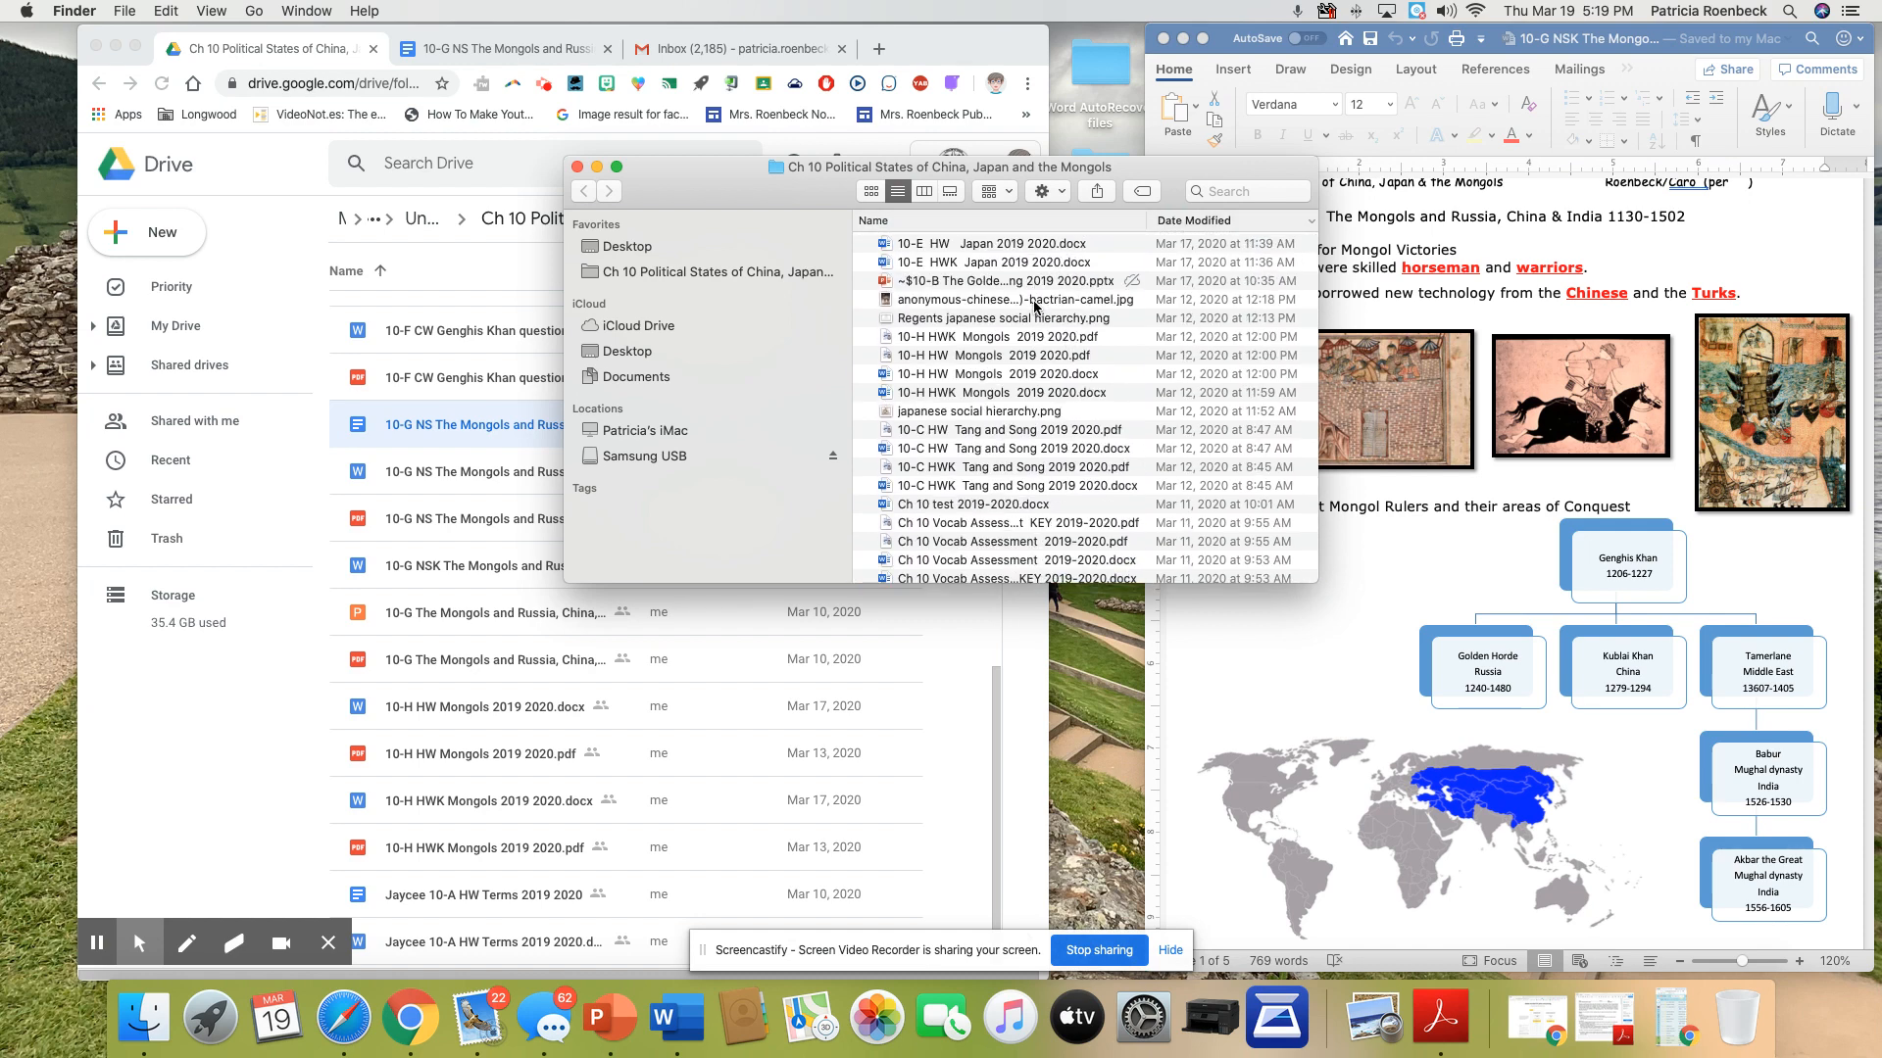
left_click(1038, 302)
left_click_drag(1041, 304, 495, 332)
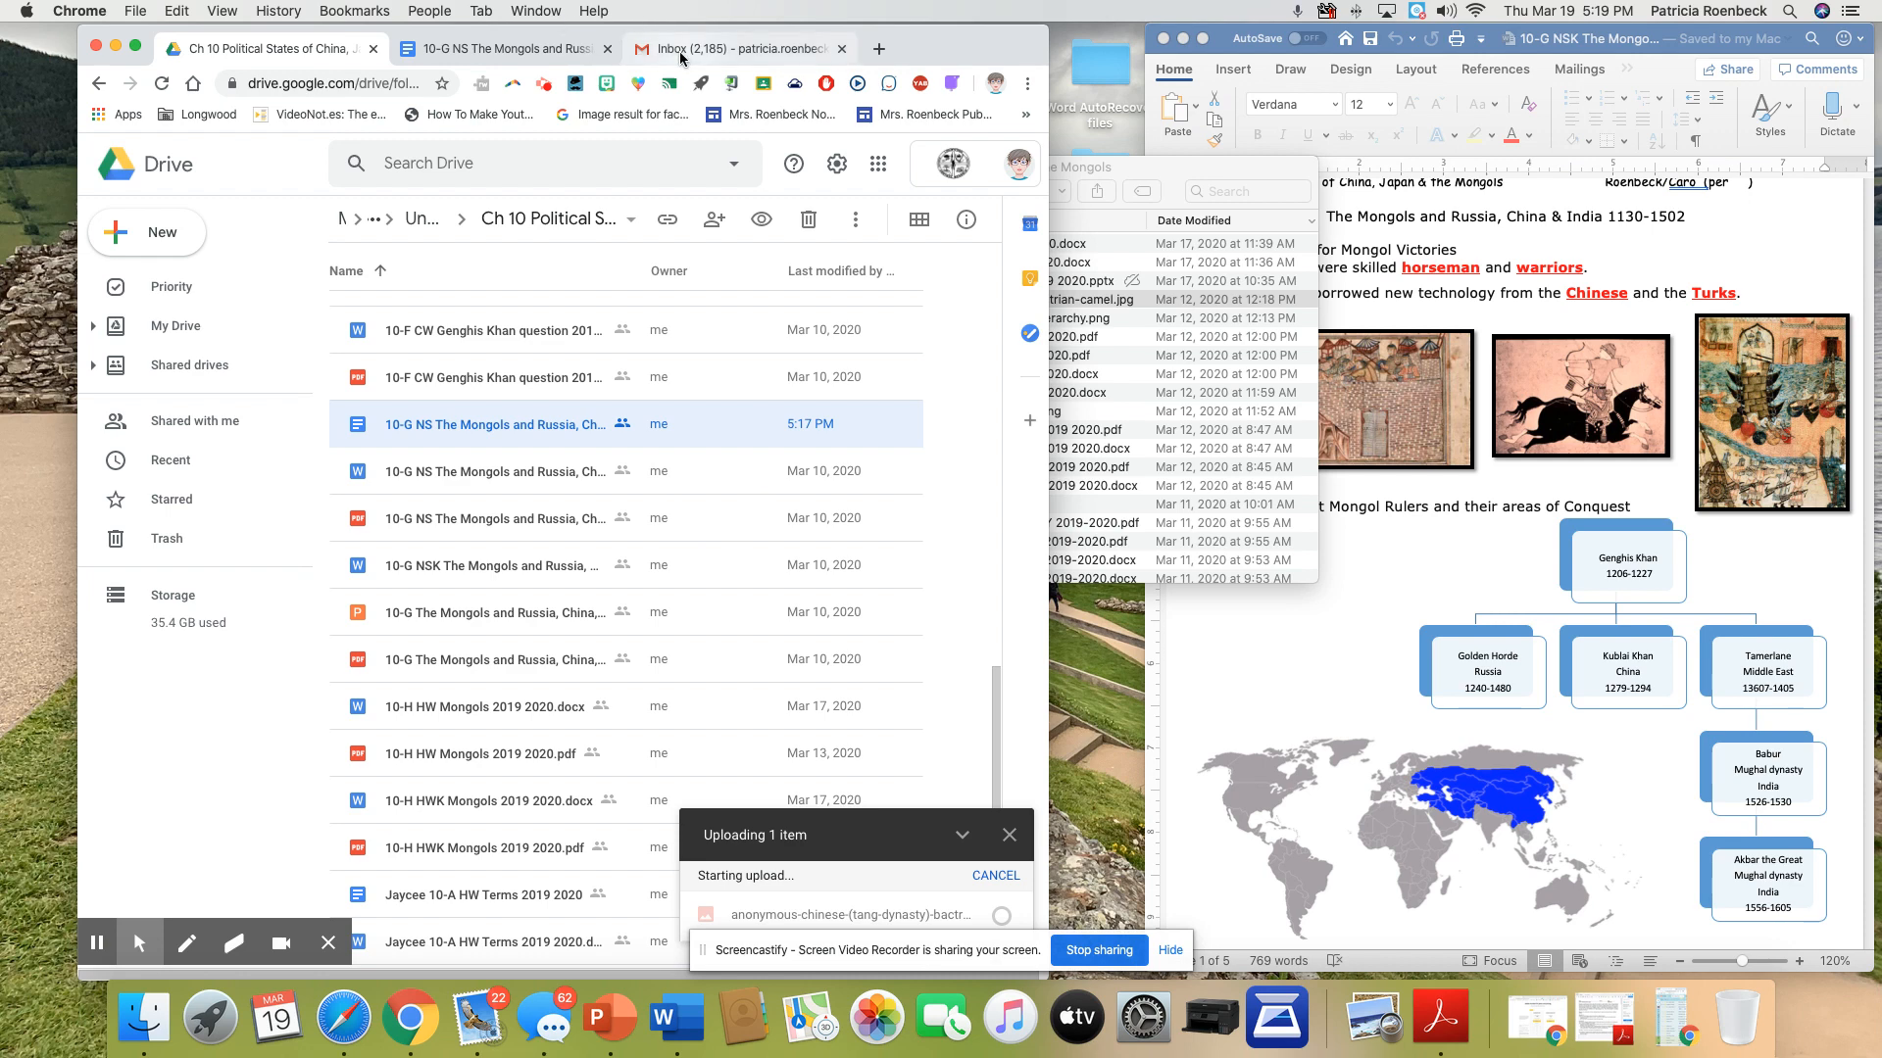
Return to the Google Docs version of the 10-G NS Mongols notes and start inserting an image from Drive
left_click(529, 49)
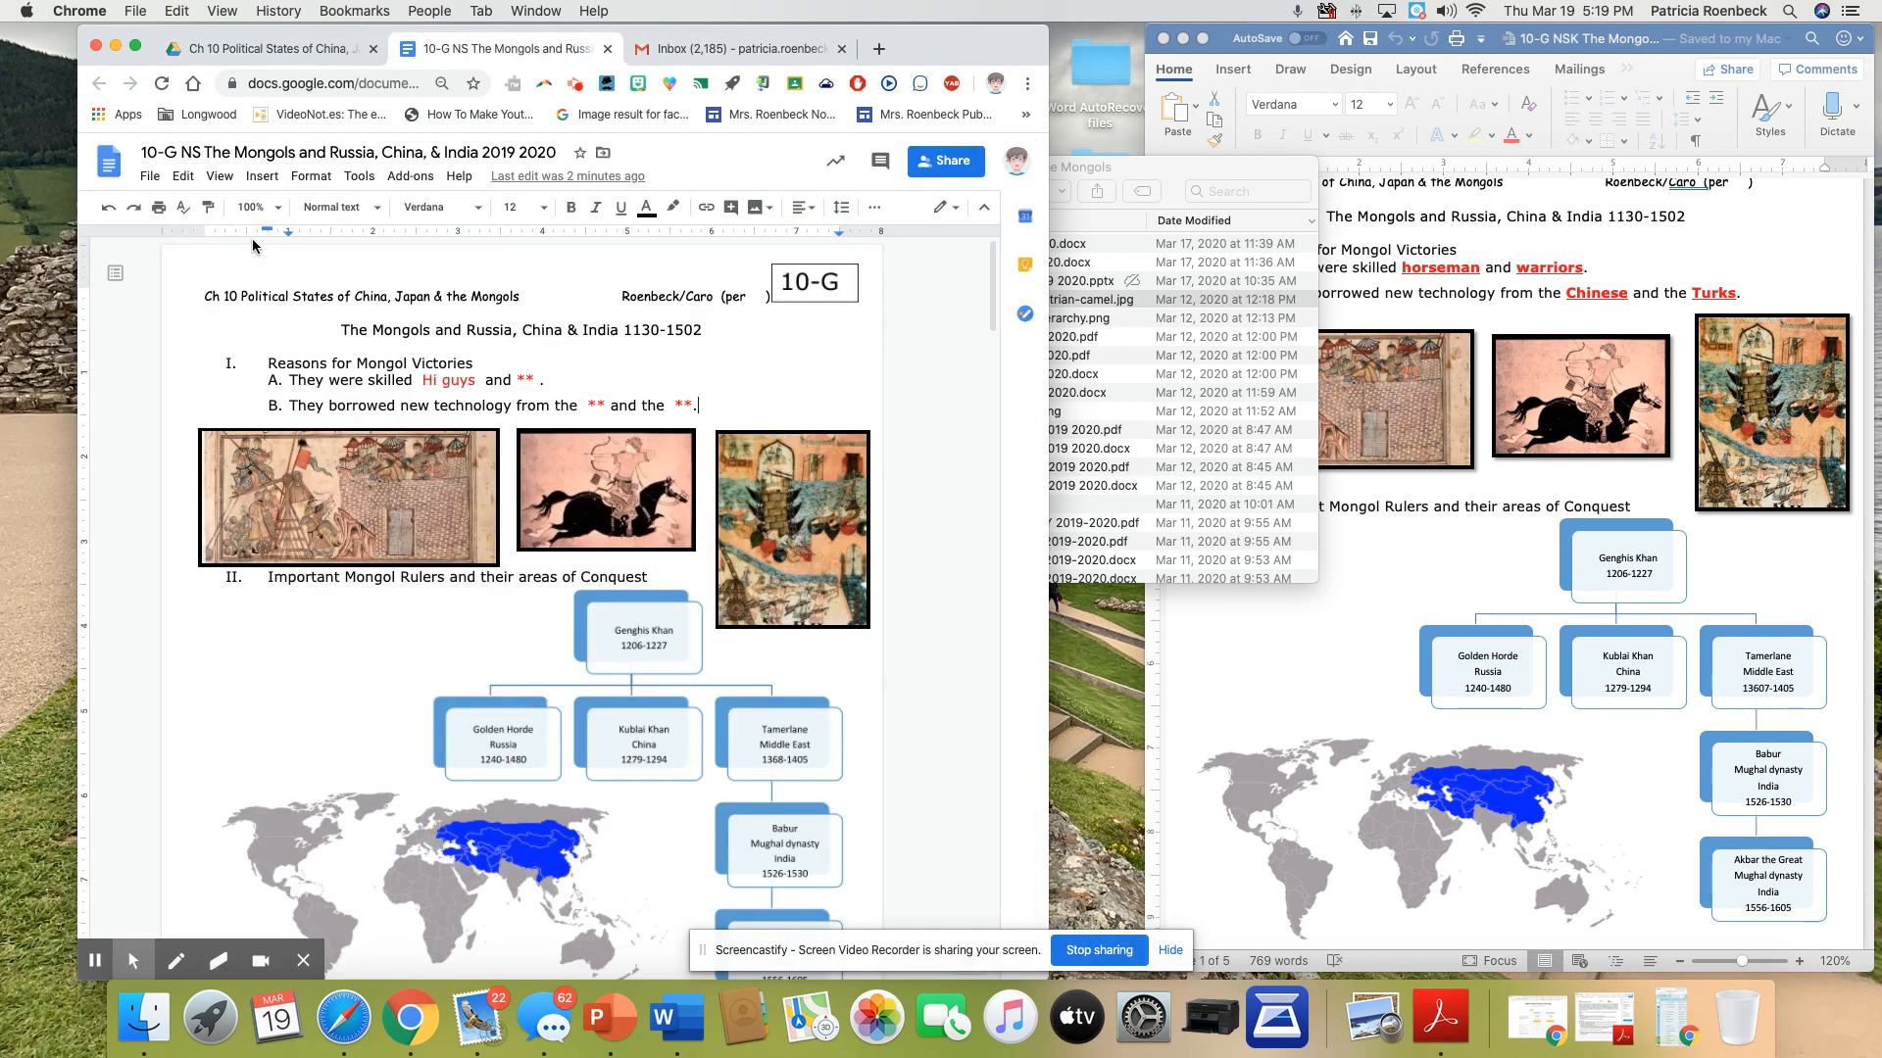
left_click(262, 178)
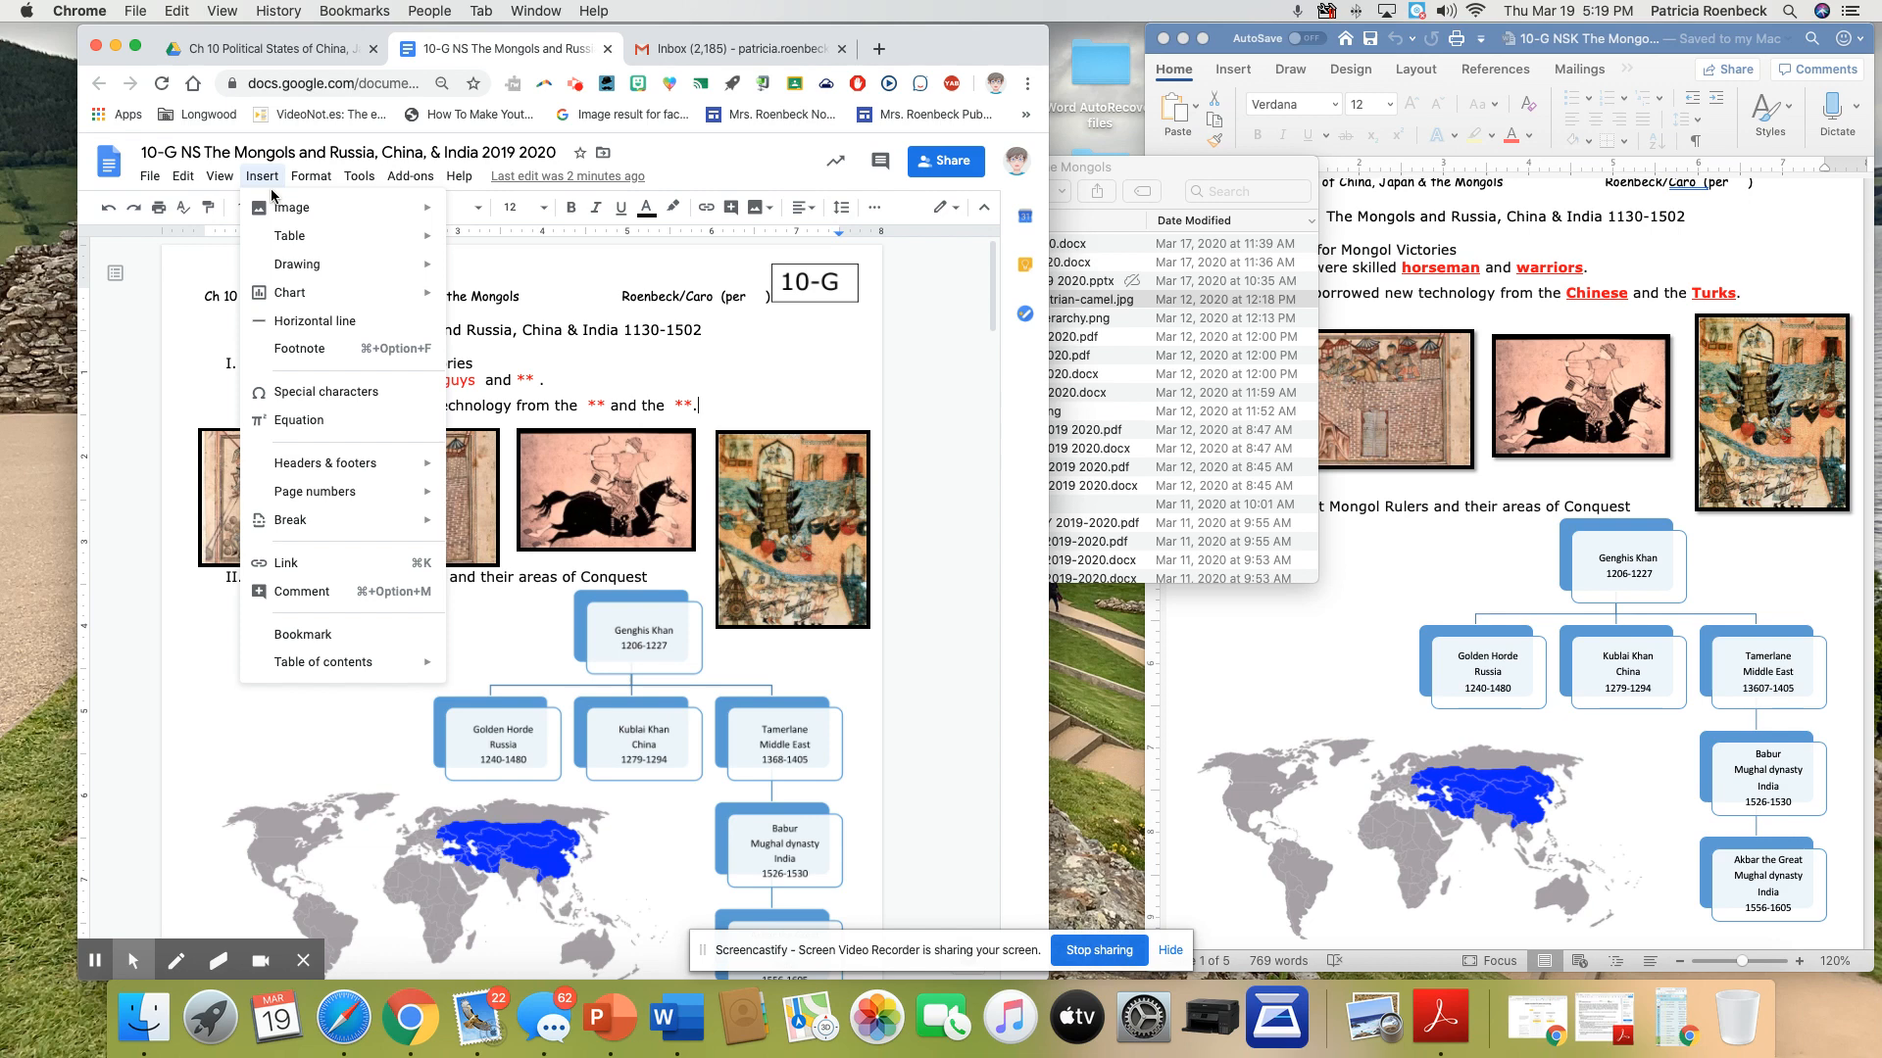
mouse_move(294, 208)
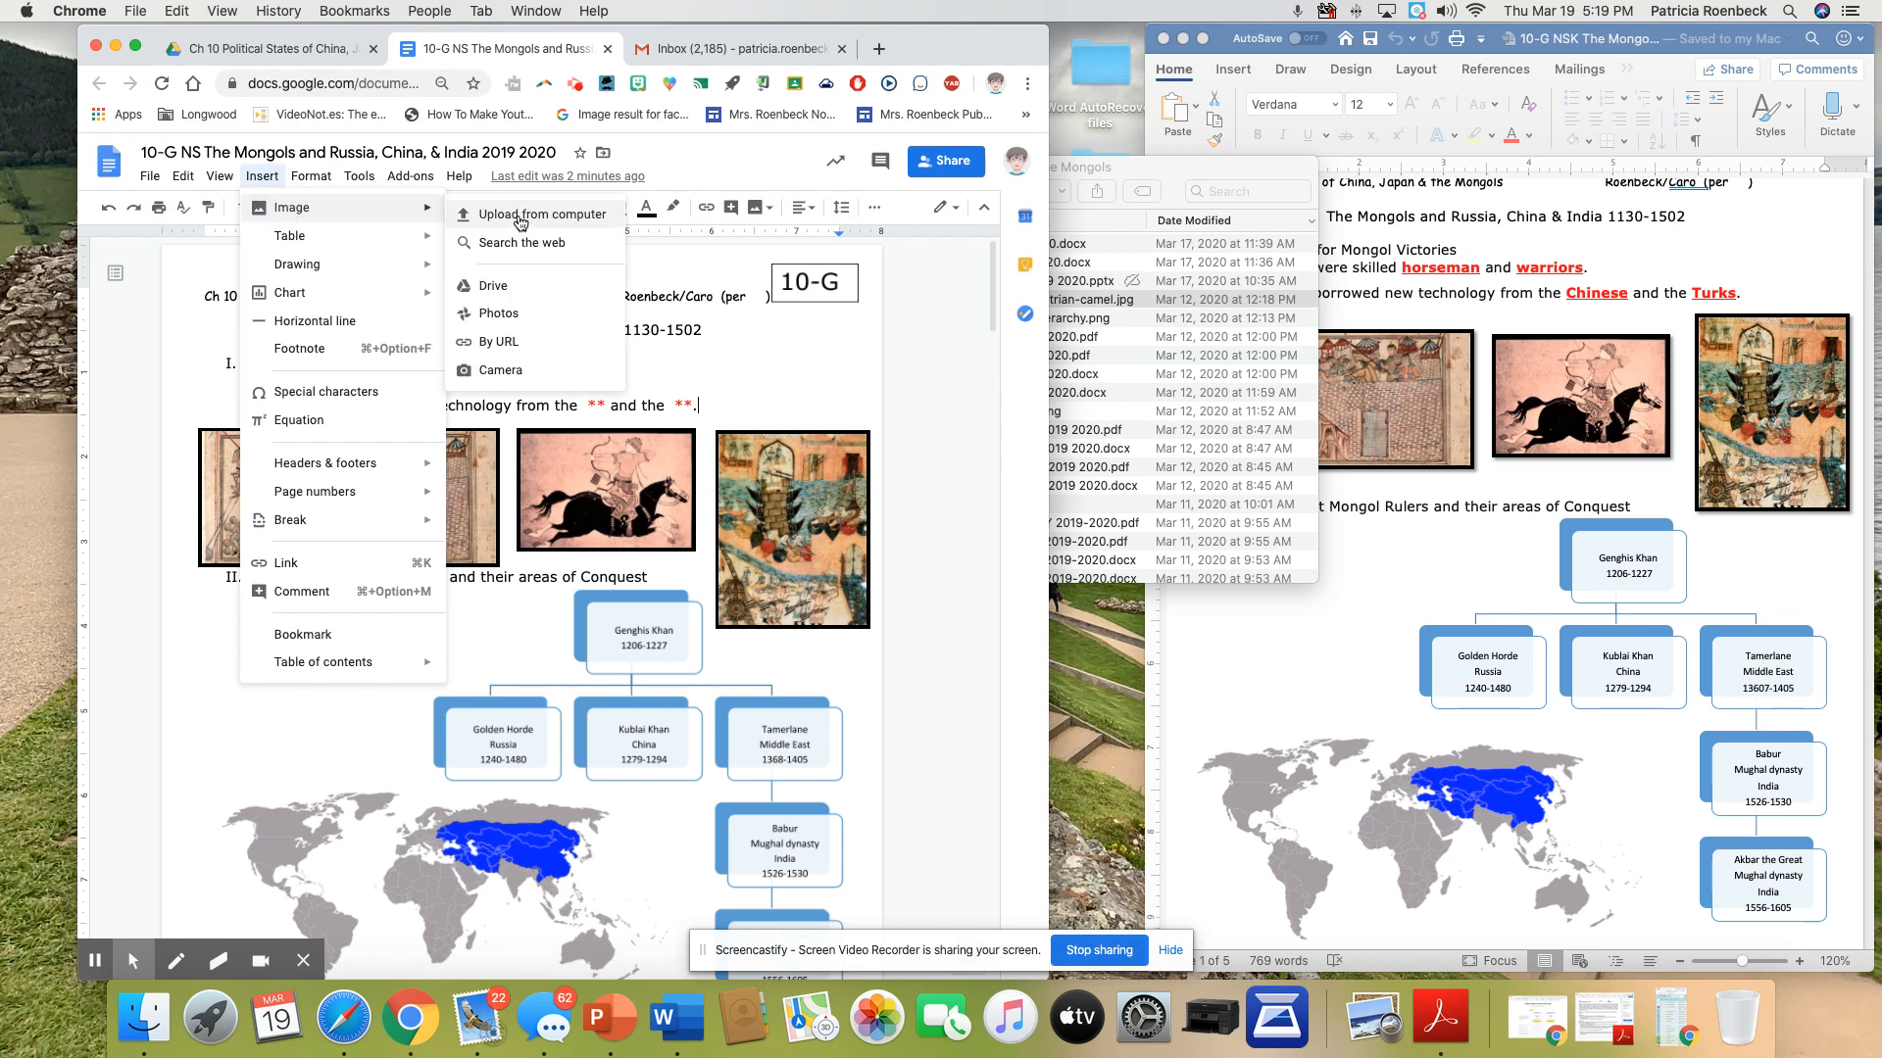
left_click(495, 286)
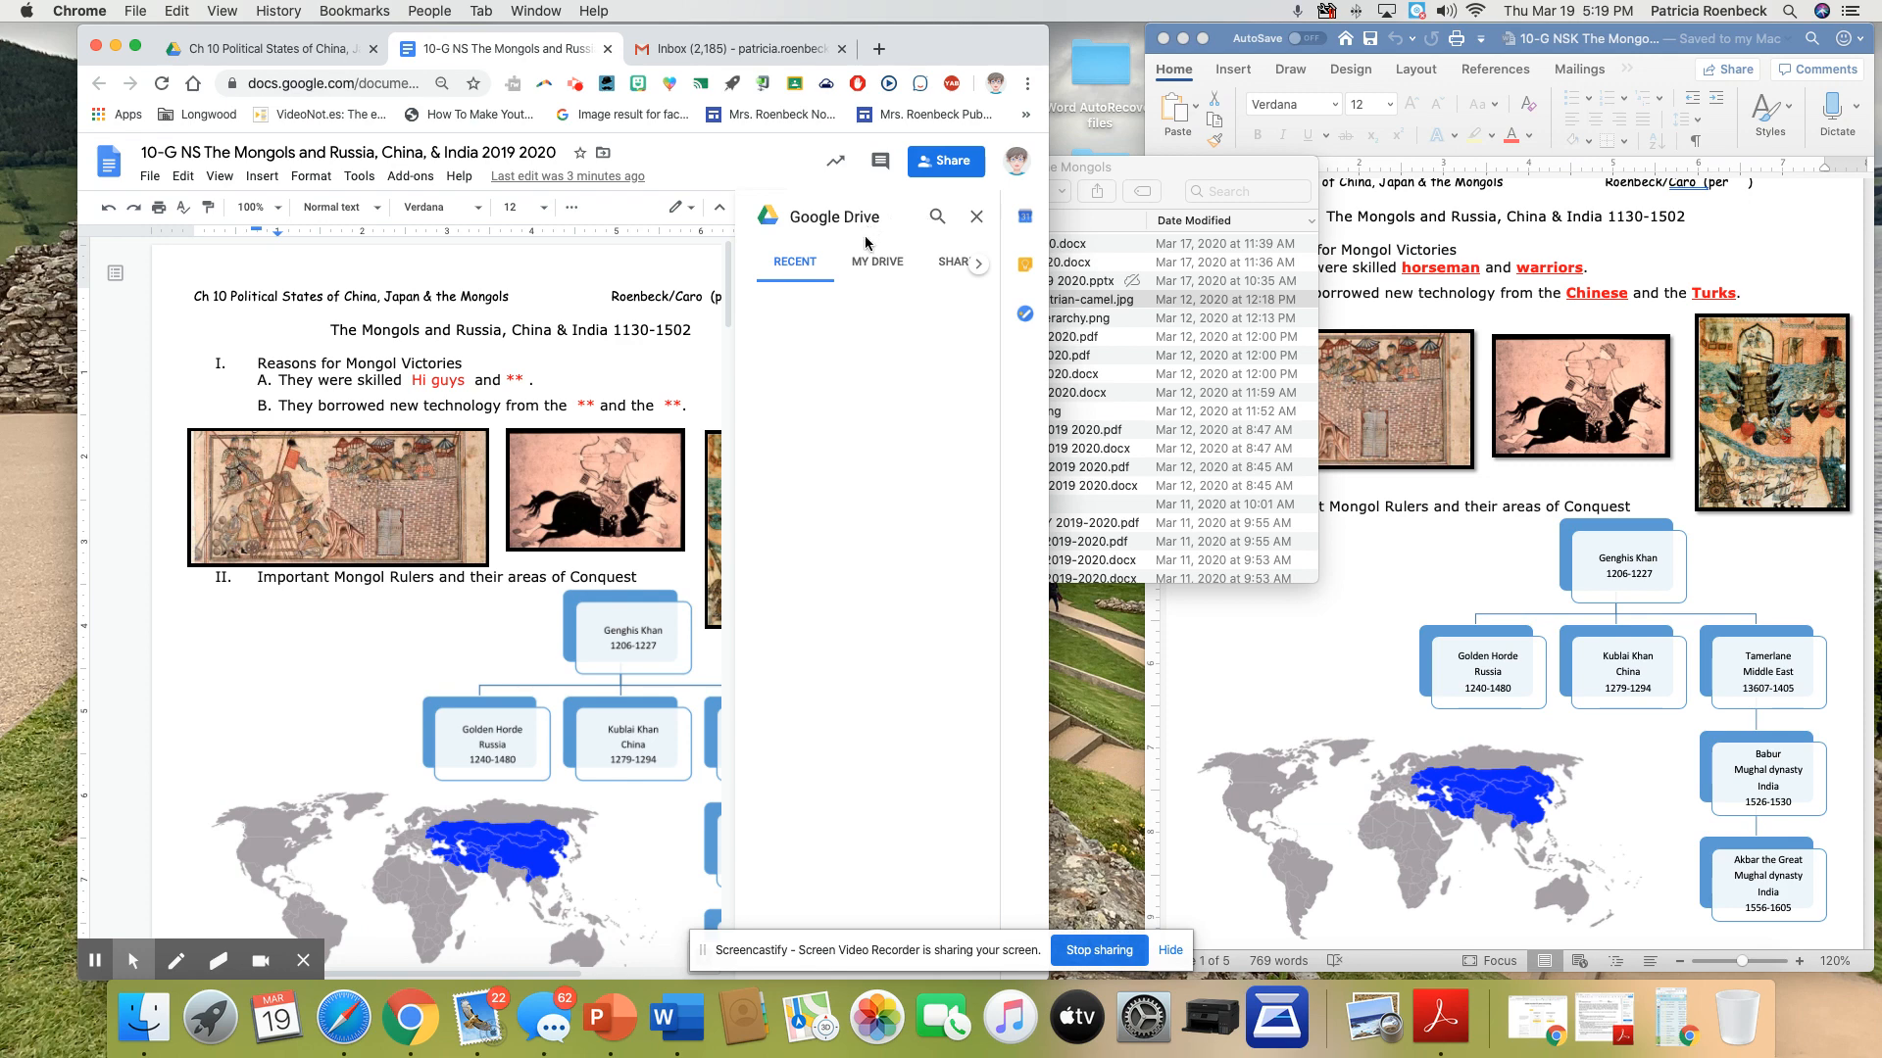
Insert the camel picture below item B from the Ch 10 folder in My Drive, within 1-2019-2020, 1-Global 2019-2020, Unit 3
left_click(879, 271)
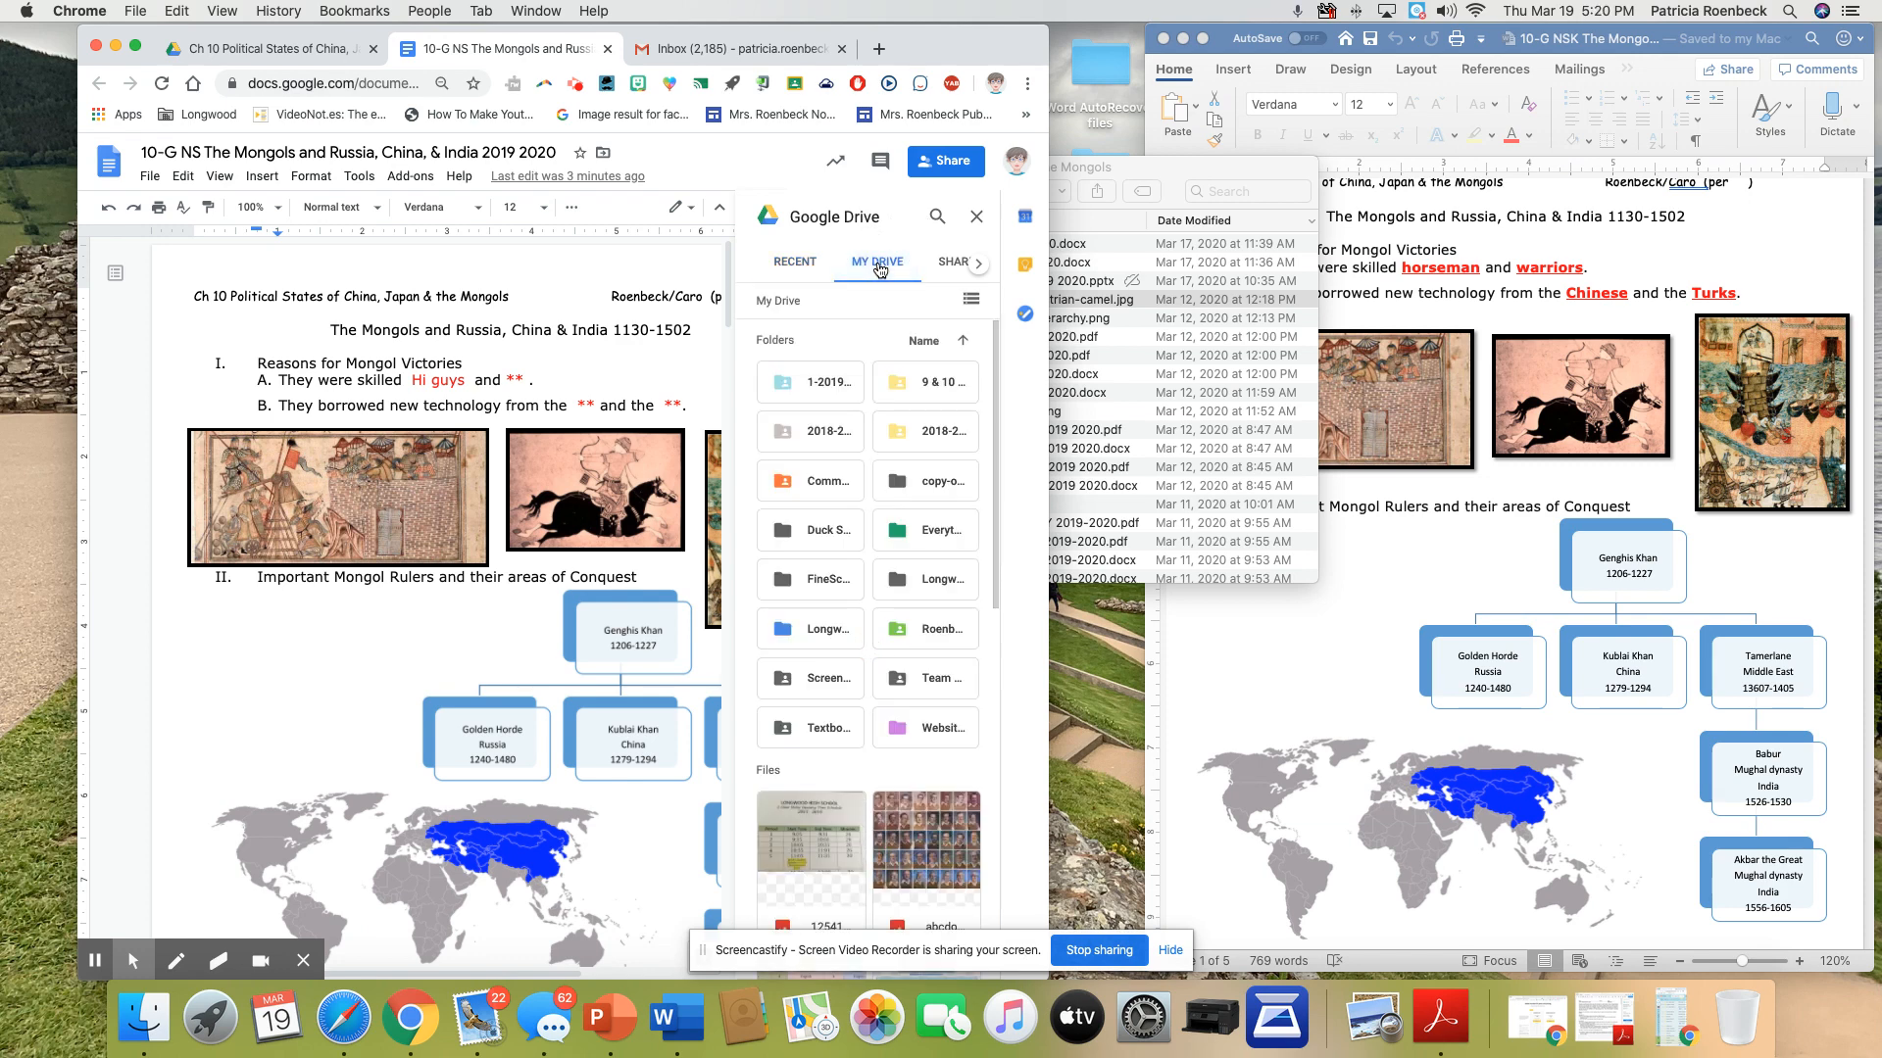
left_click(817, 397)
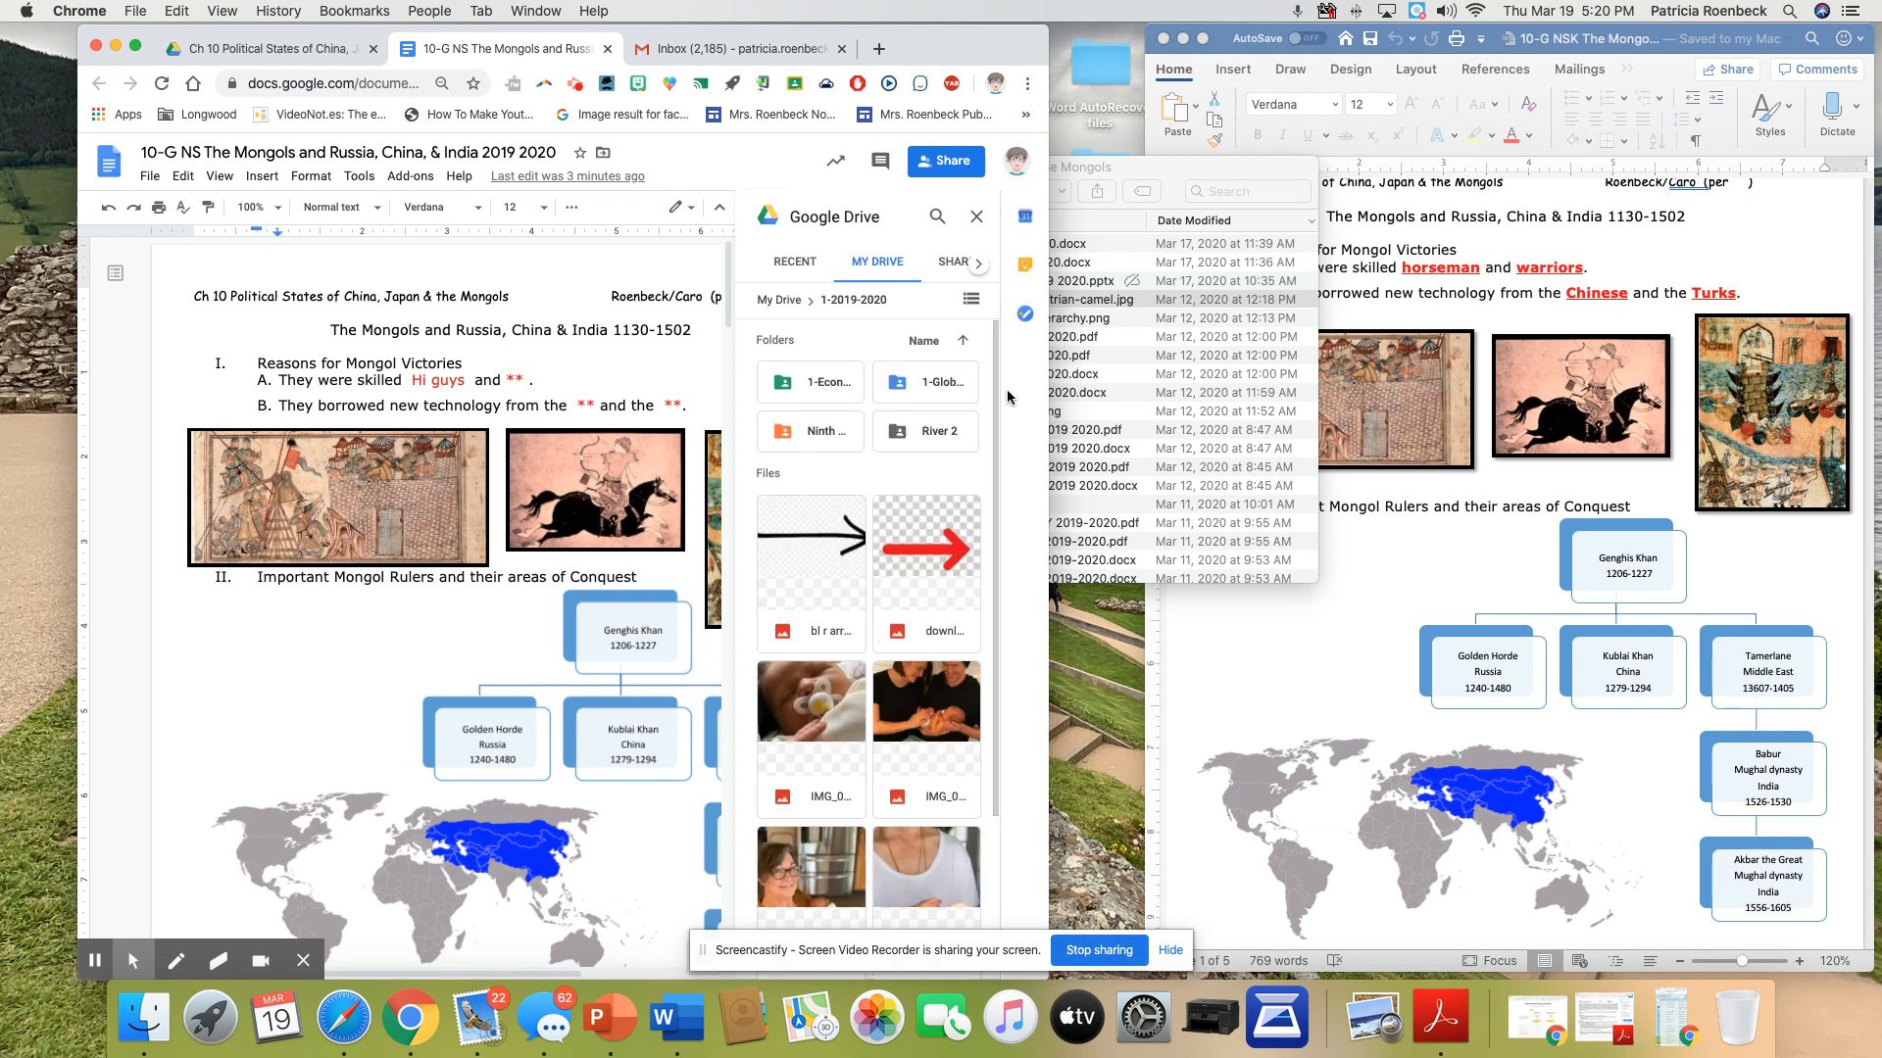
left_click(937, 389)
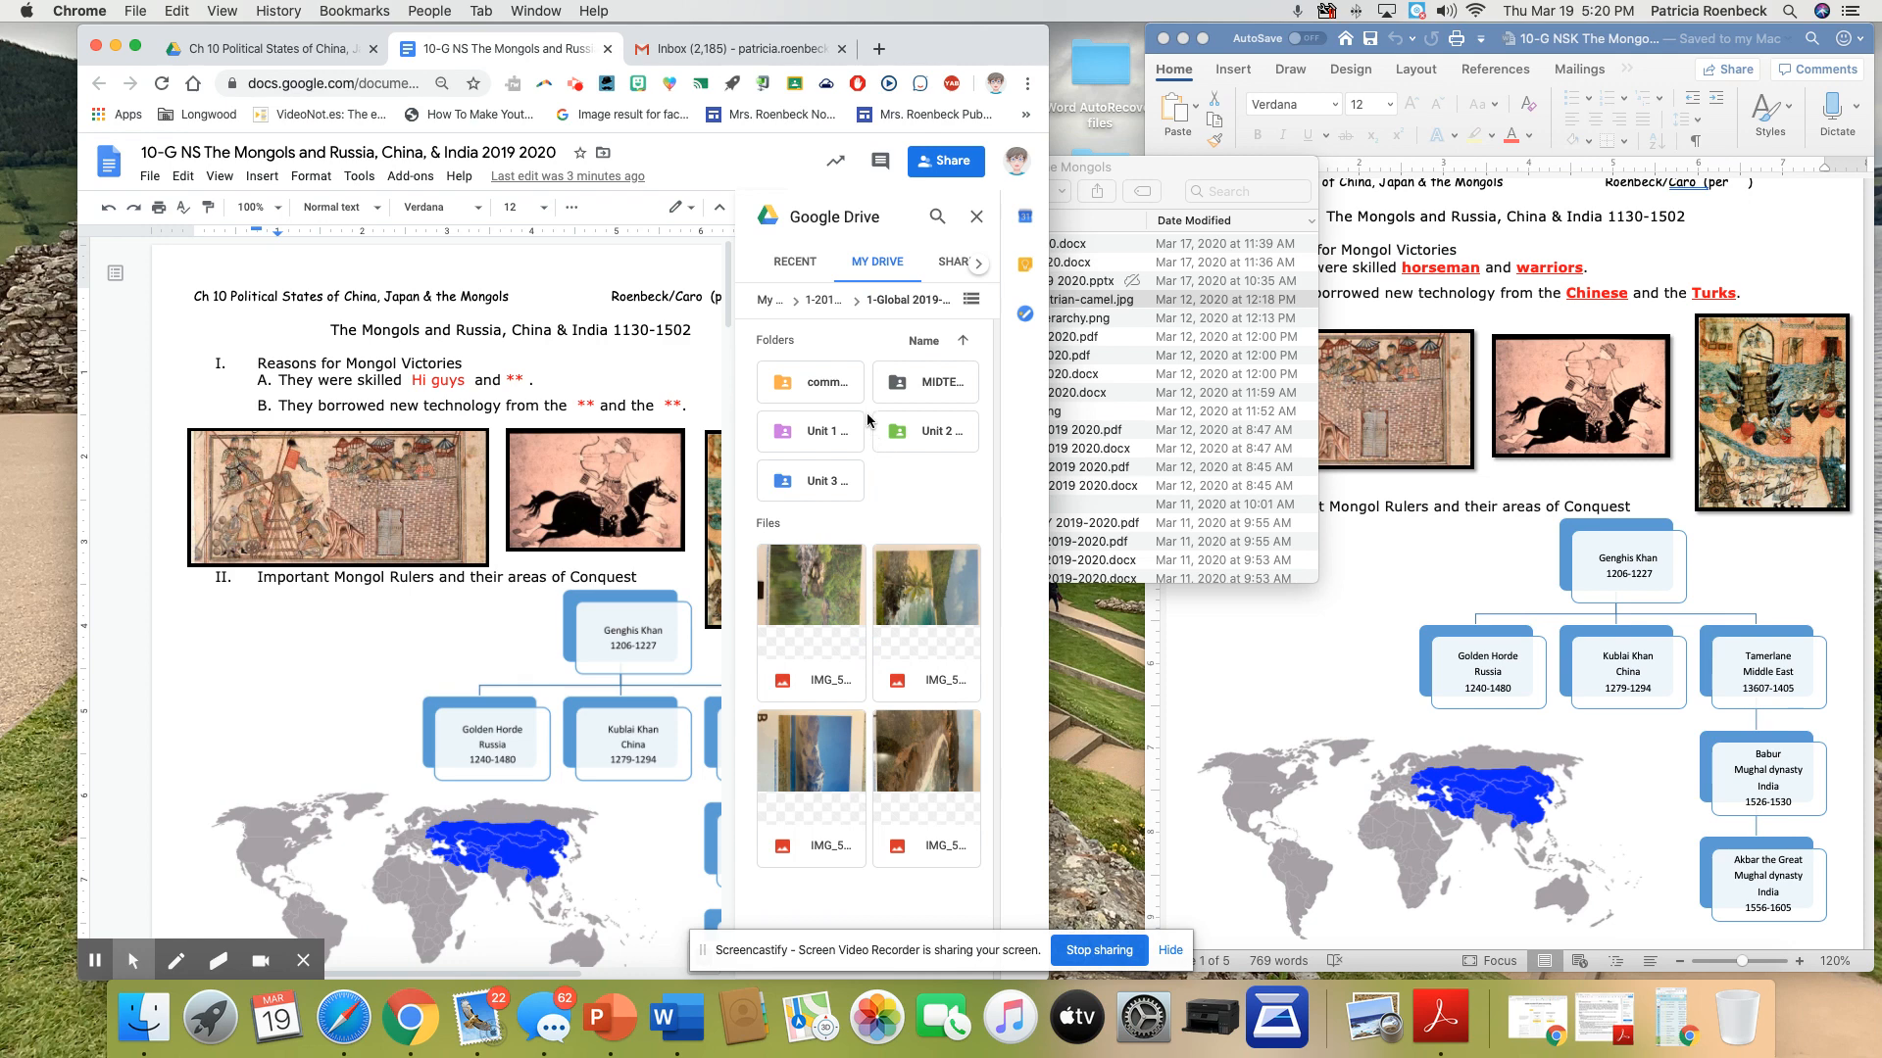
left_click(826, 480)
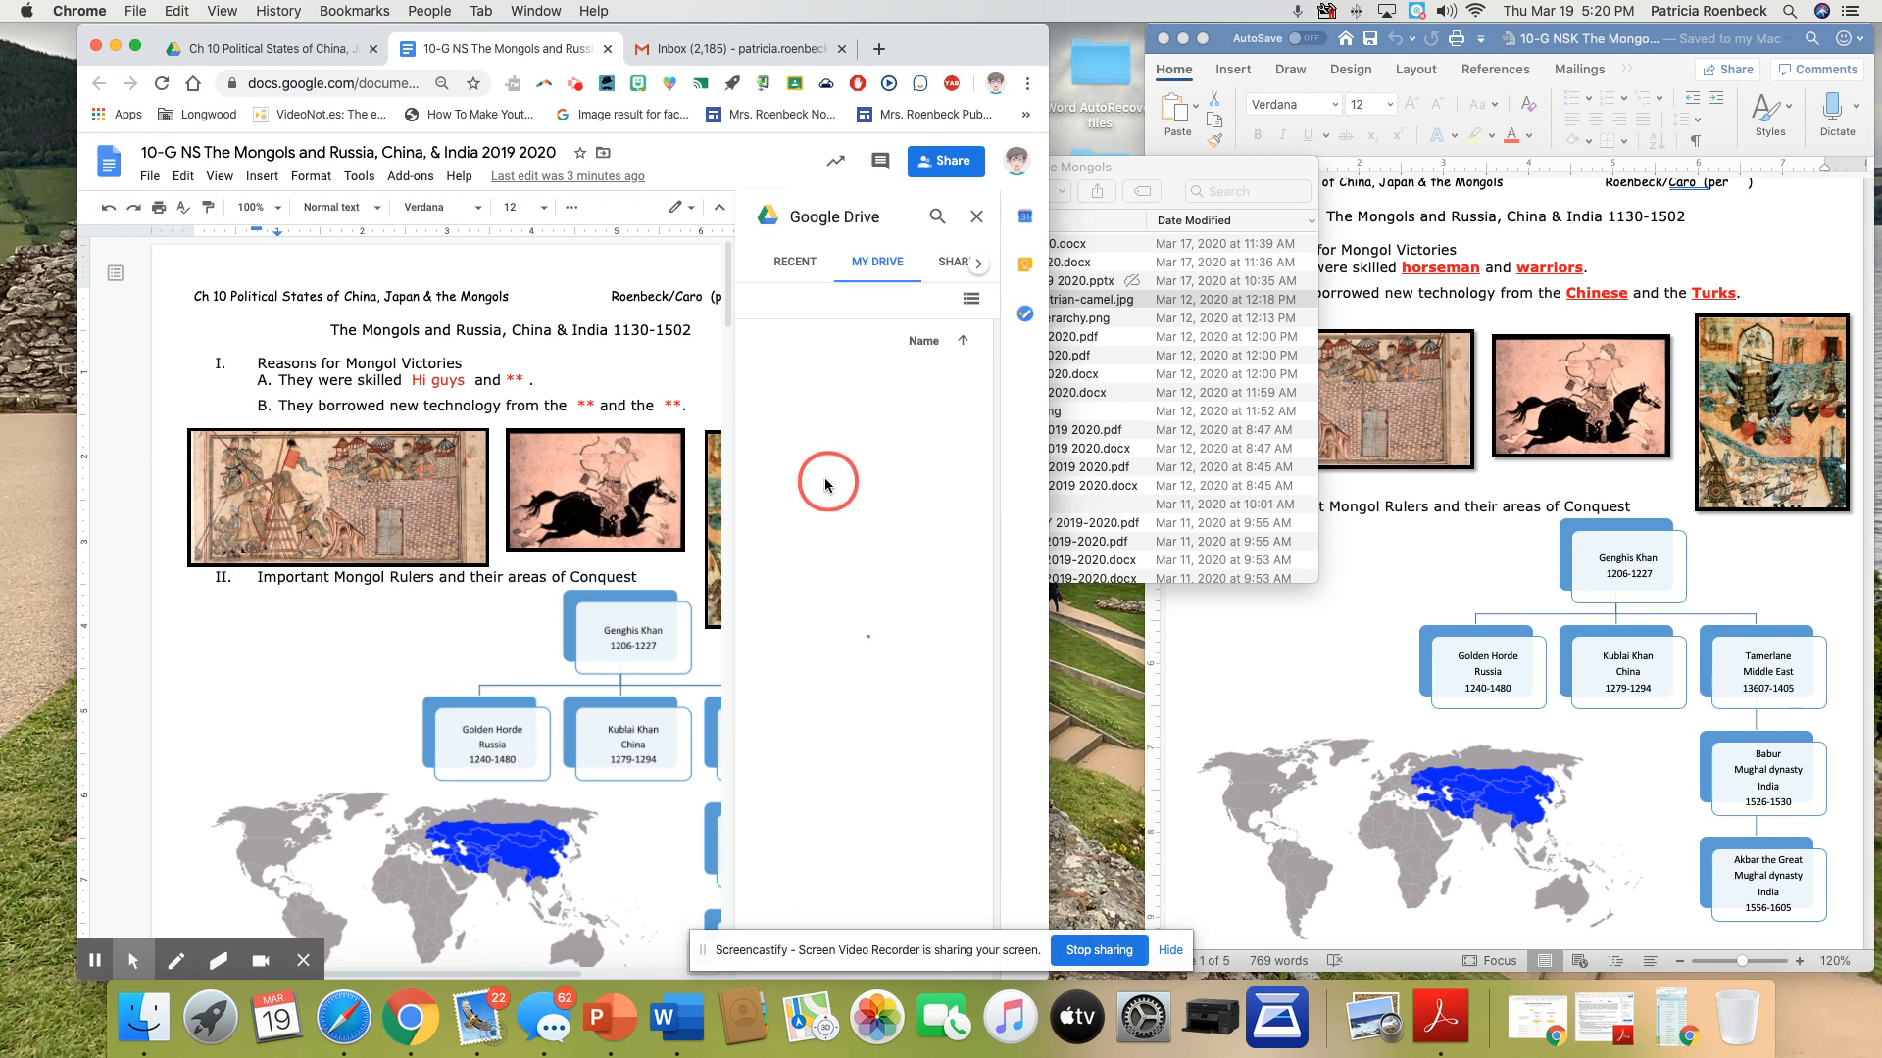
left_click(907, 431)
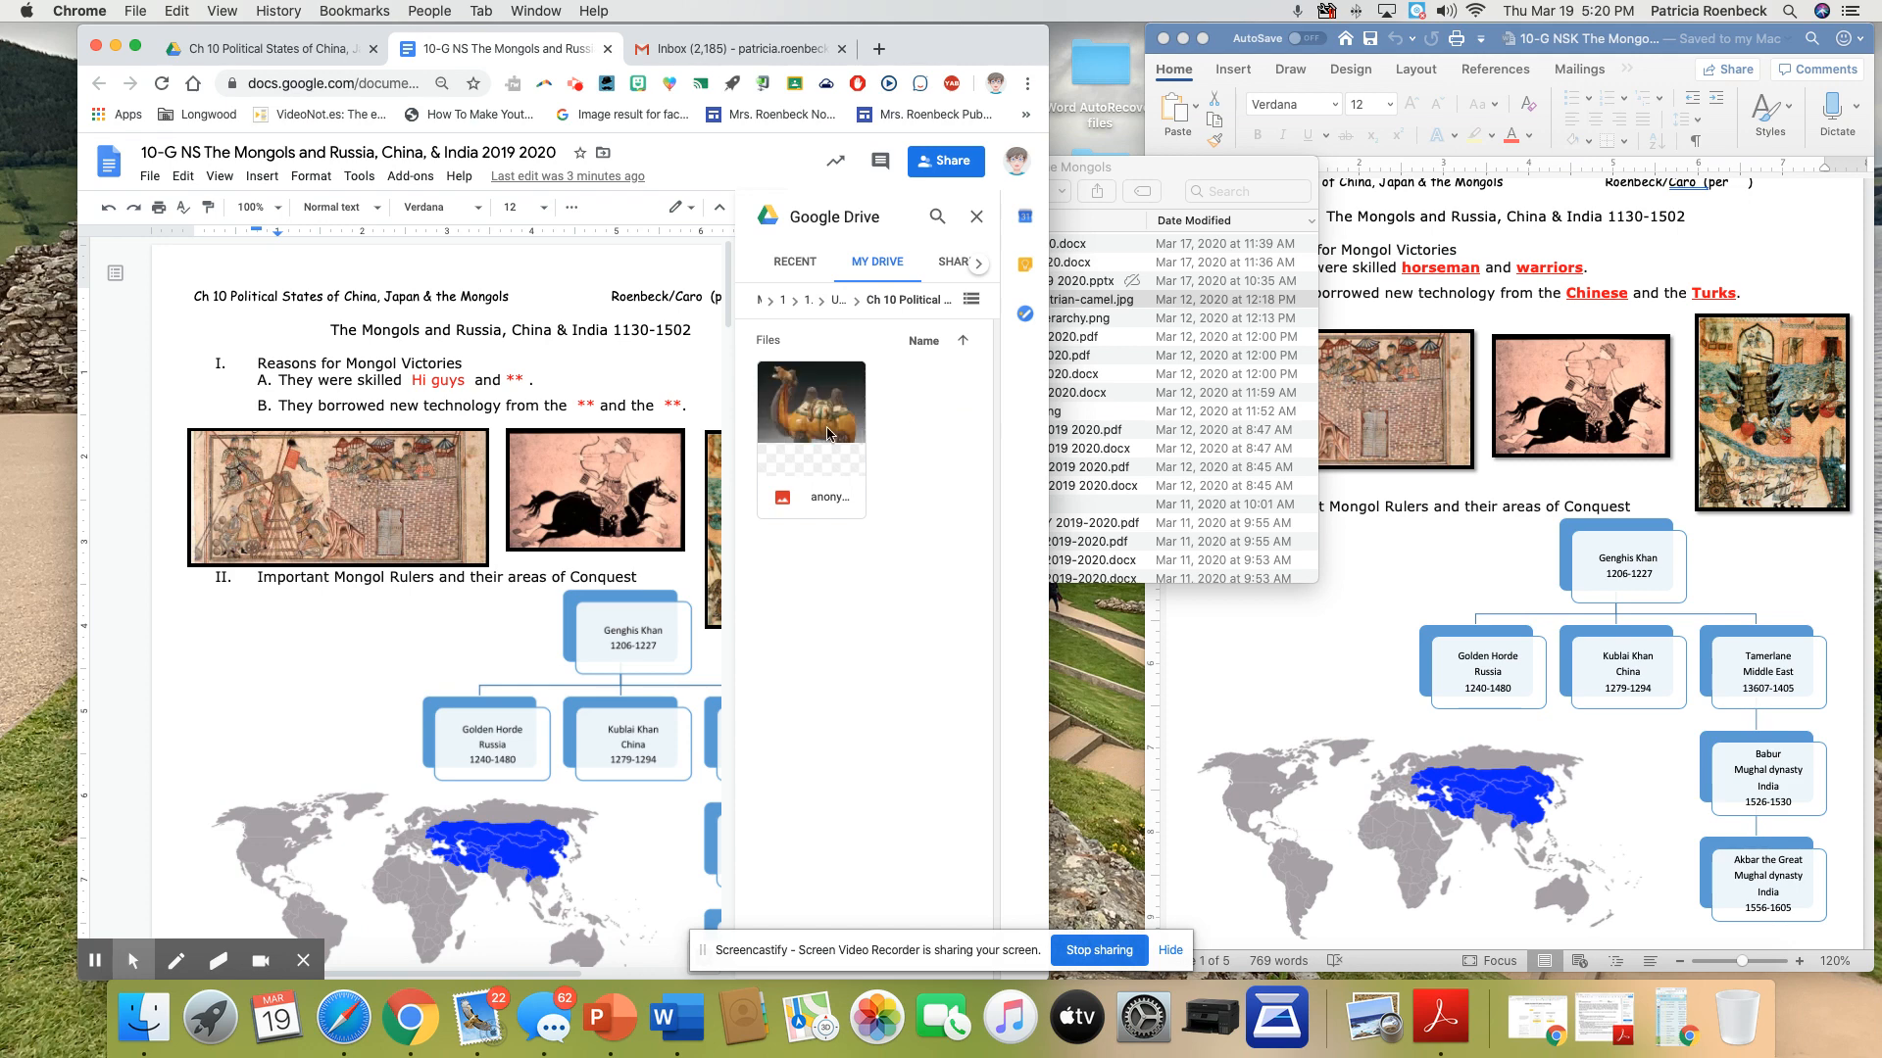
left_click_drag(825, 422, 600, 417)
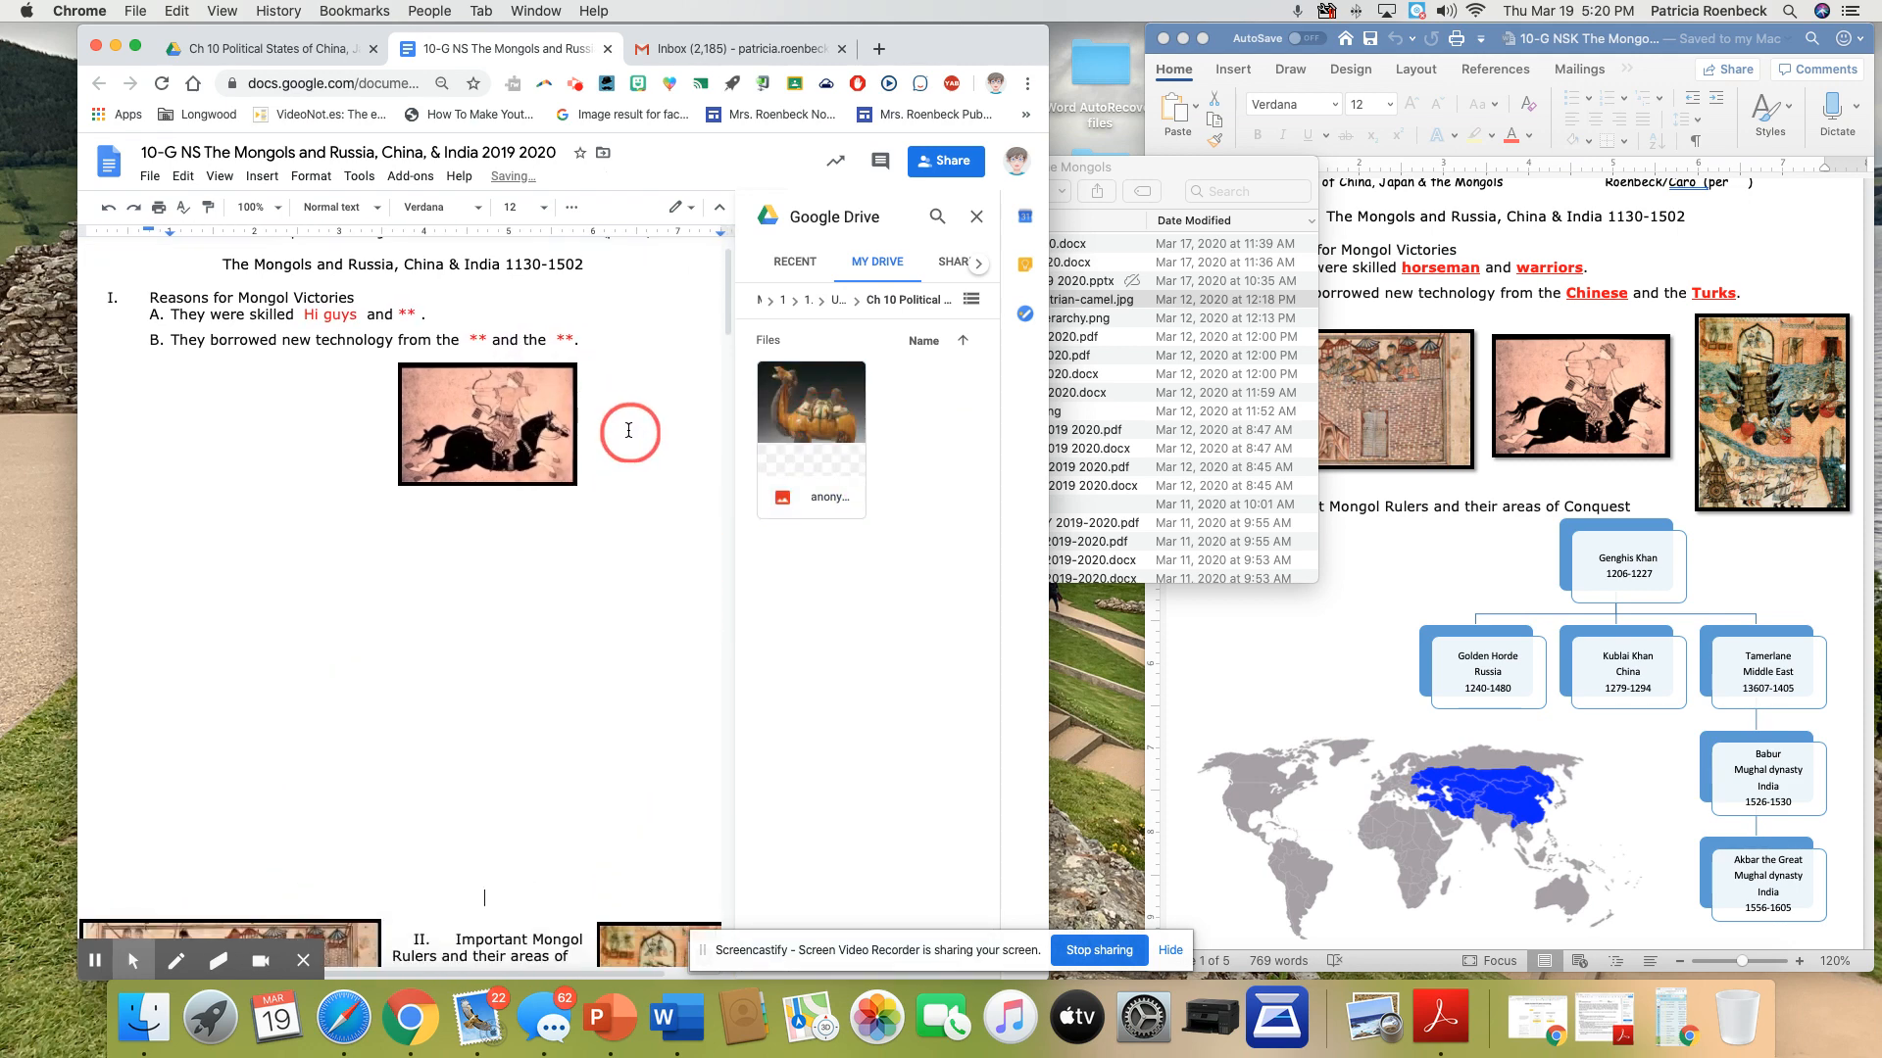
Shrink the camel picture to about half its width and set it to wrap text
left_click(419, 592)
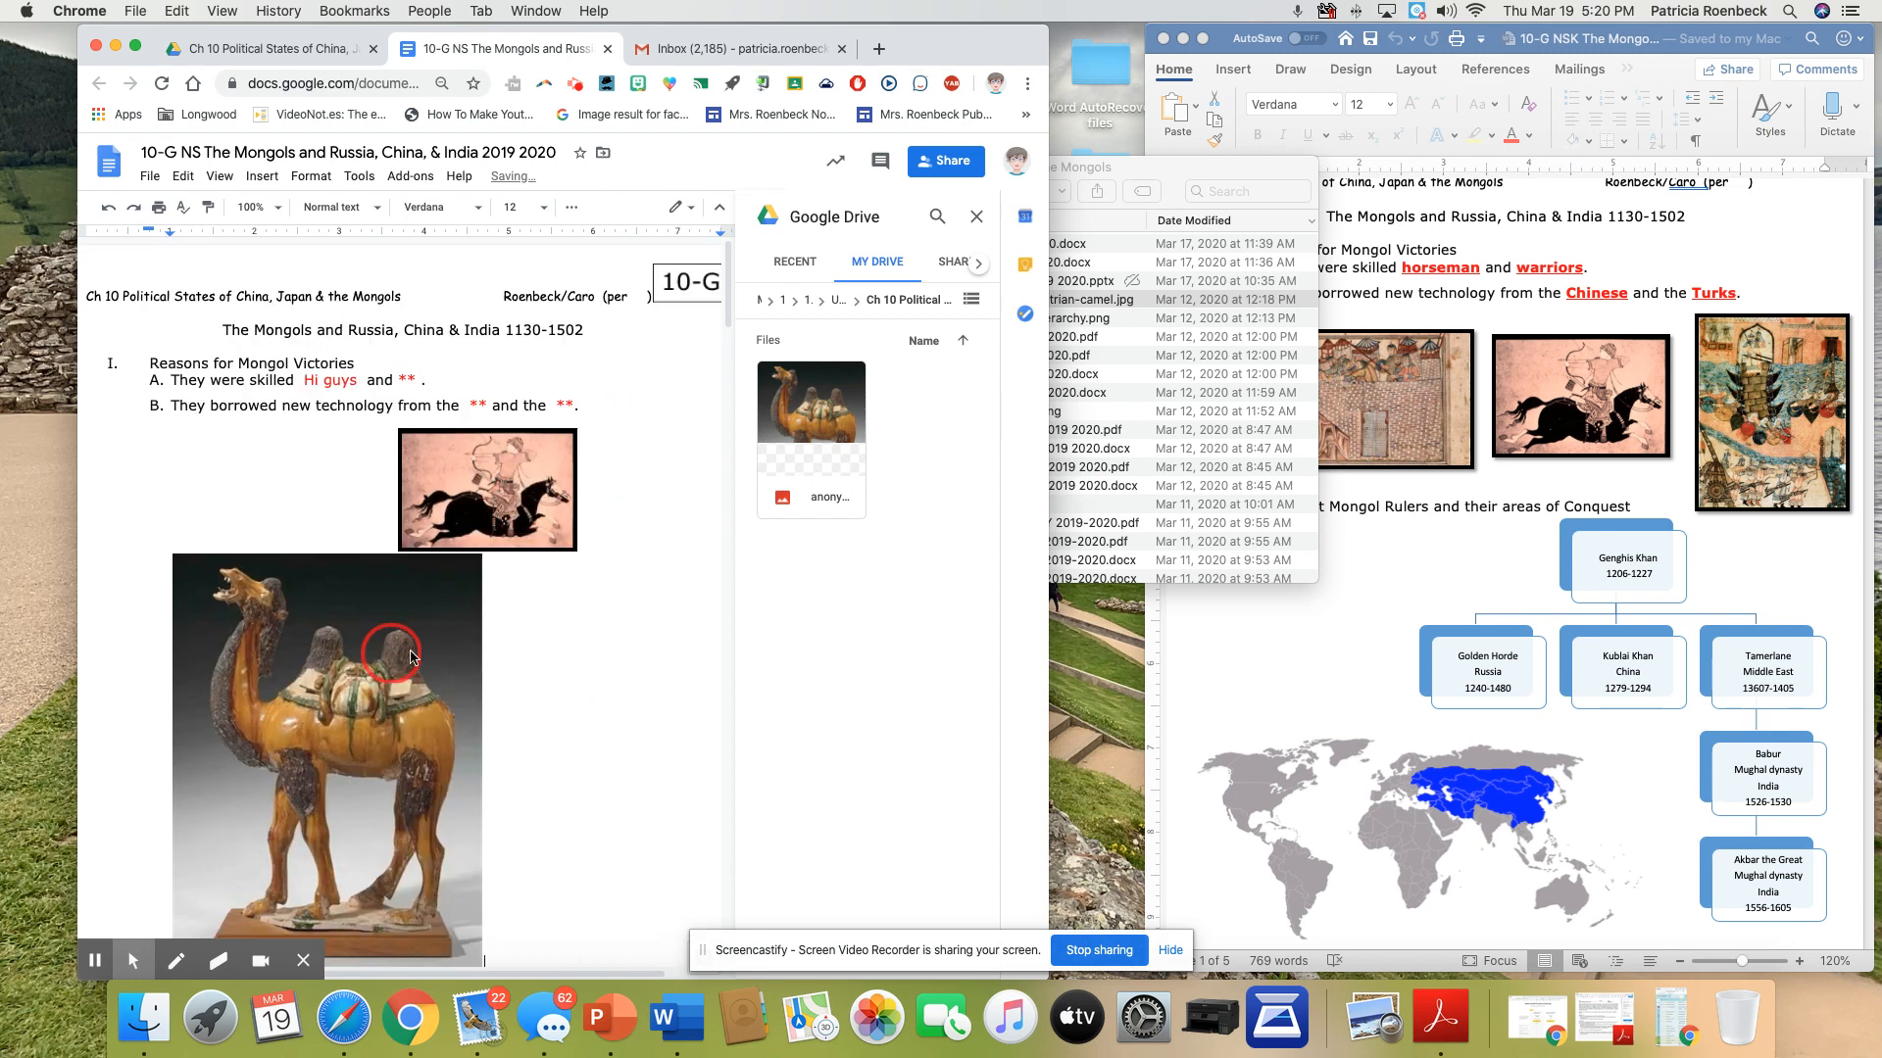
scroll(391, 654, "down", 5)
left_click_drag(589, 724, 438, 520)
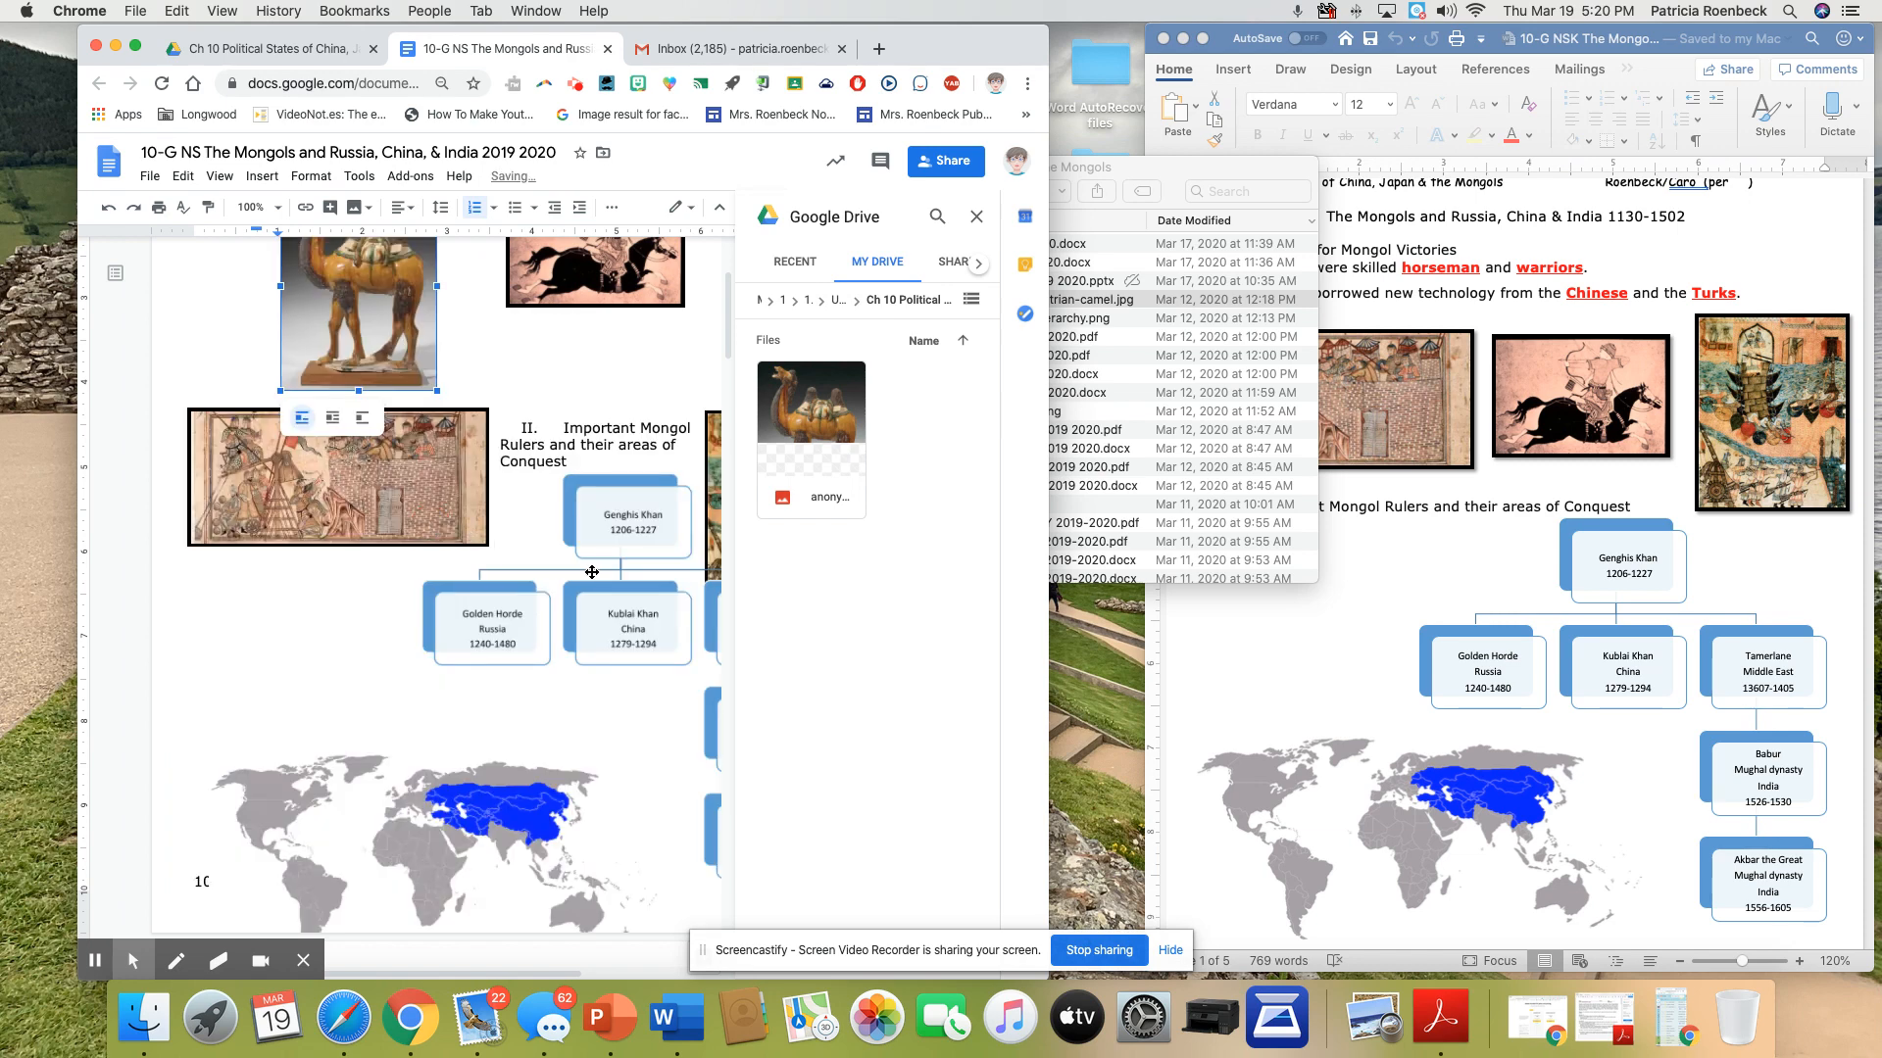
scroll(516, 446, "up", 5)
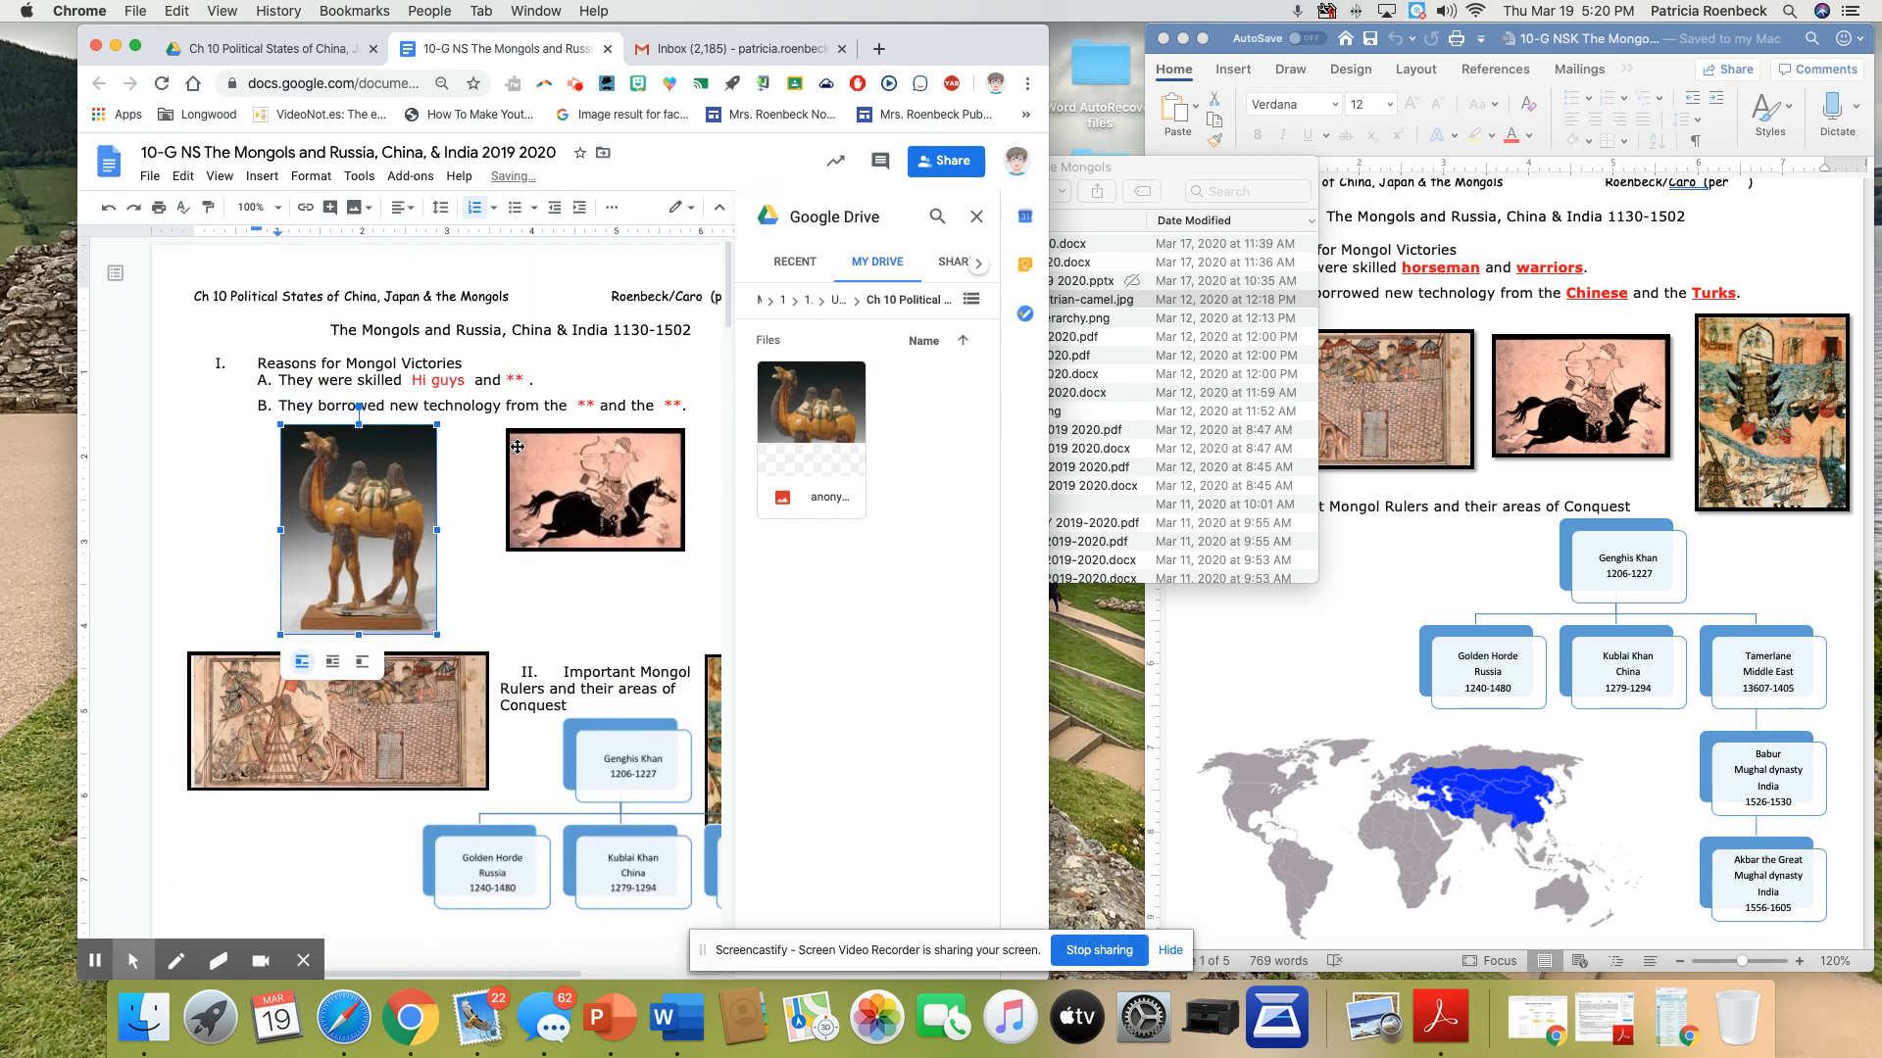
left_click(332, 662)
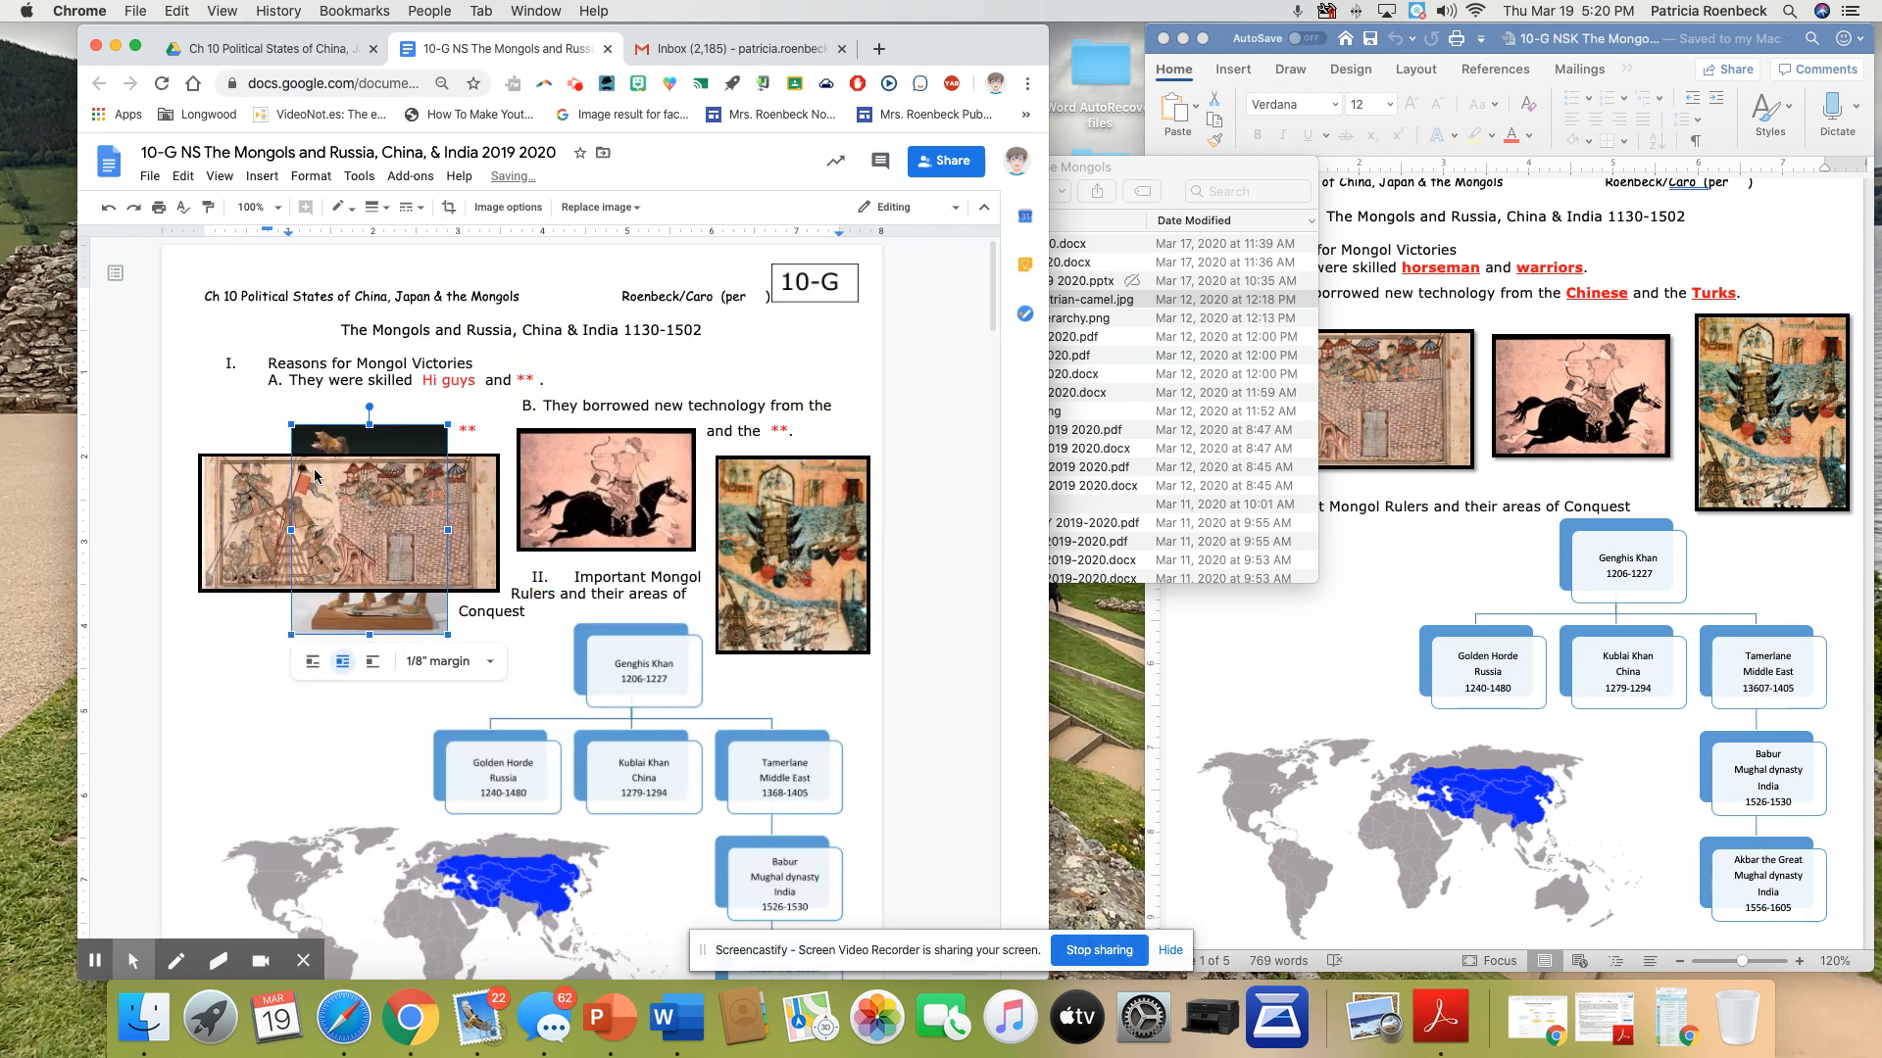
Delete the wide siege picture and arrange the camel and horseman pictures side by side below item B
left_click(461, 492)
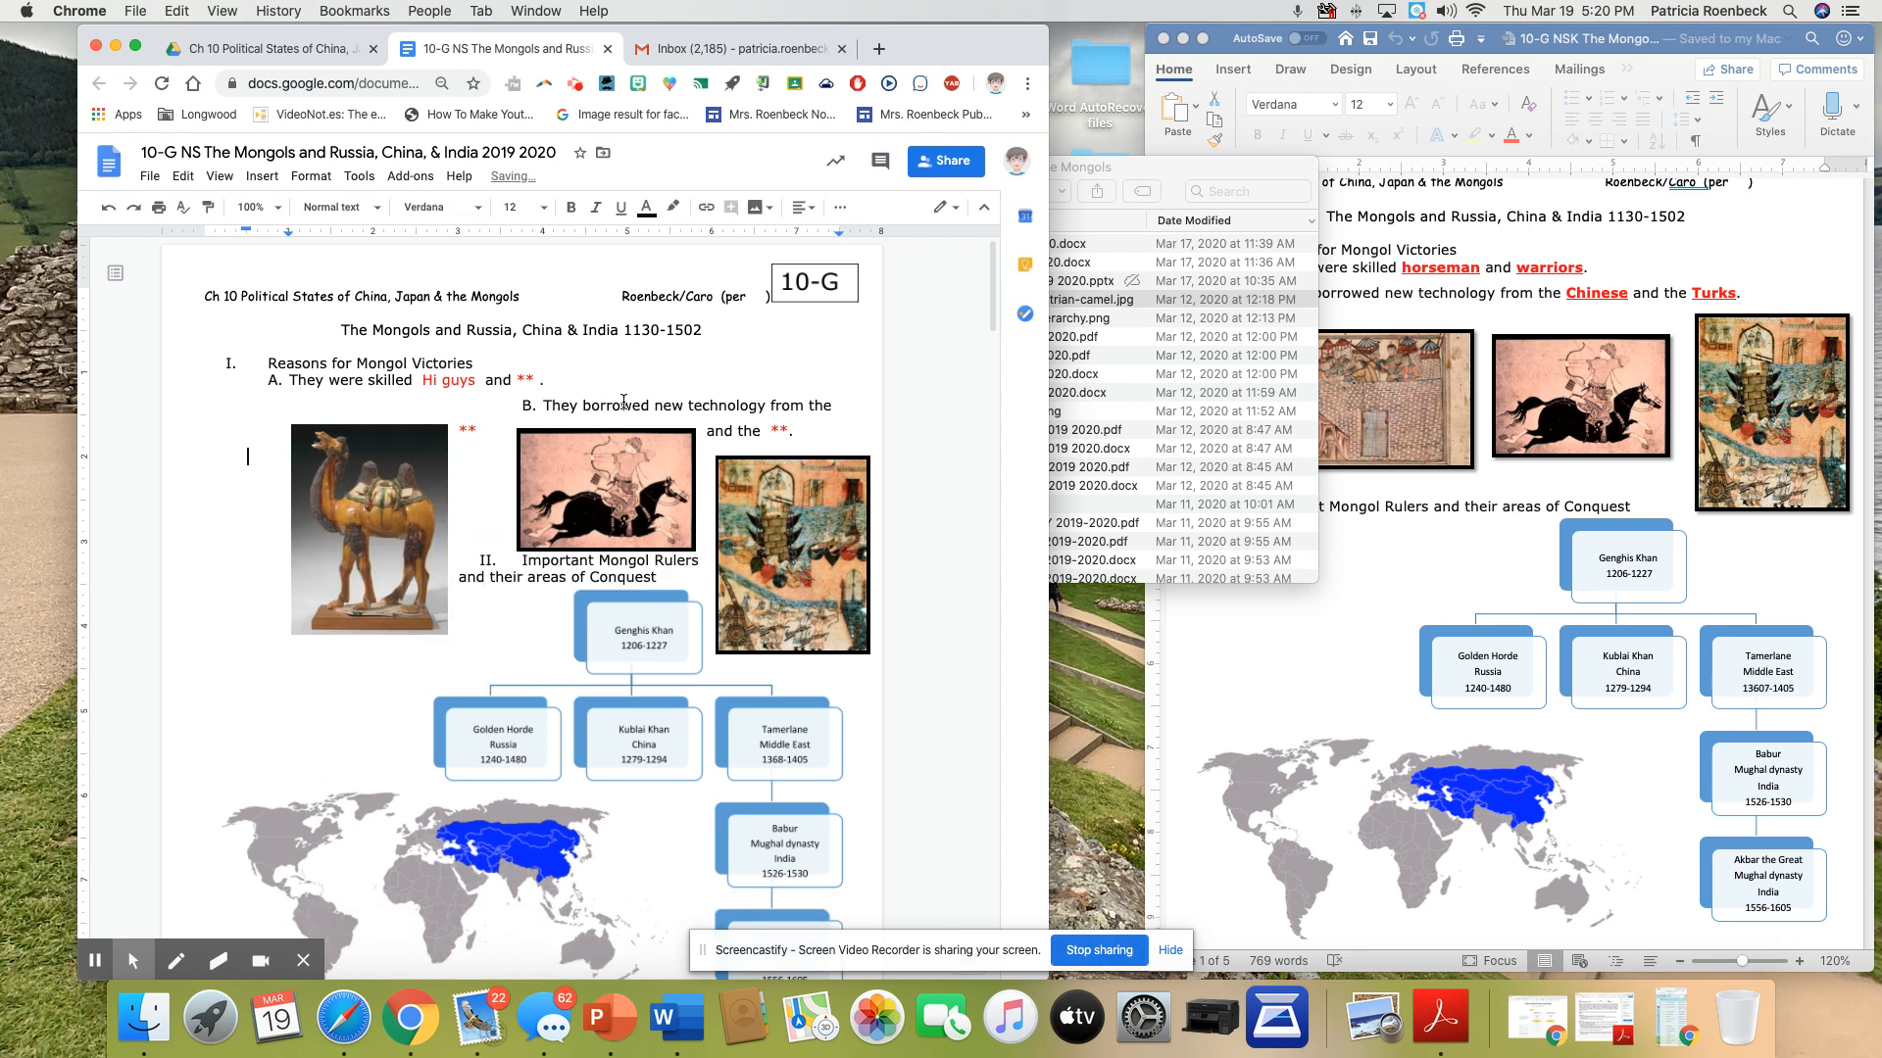
left_click(391, 523)
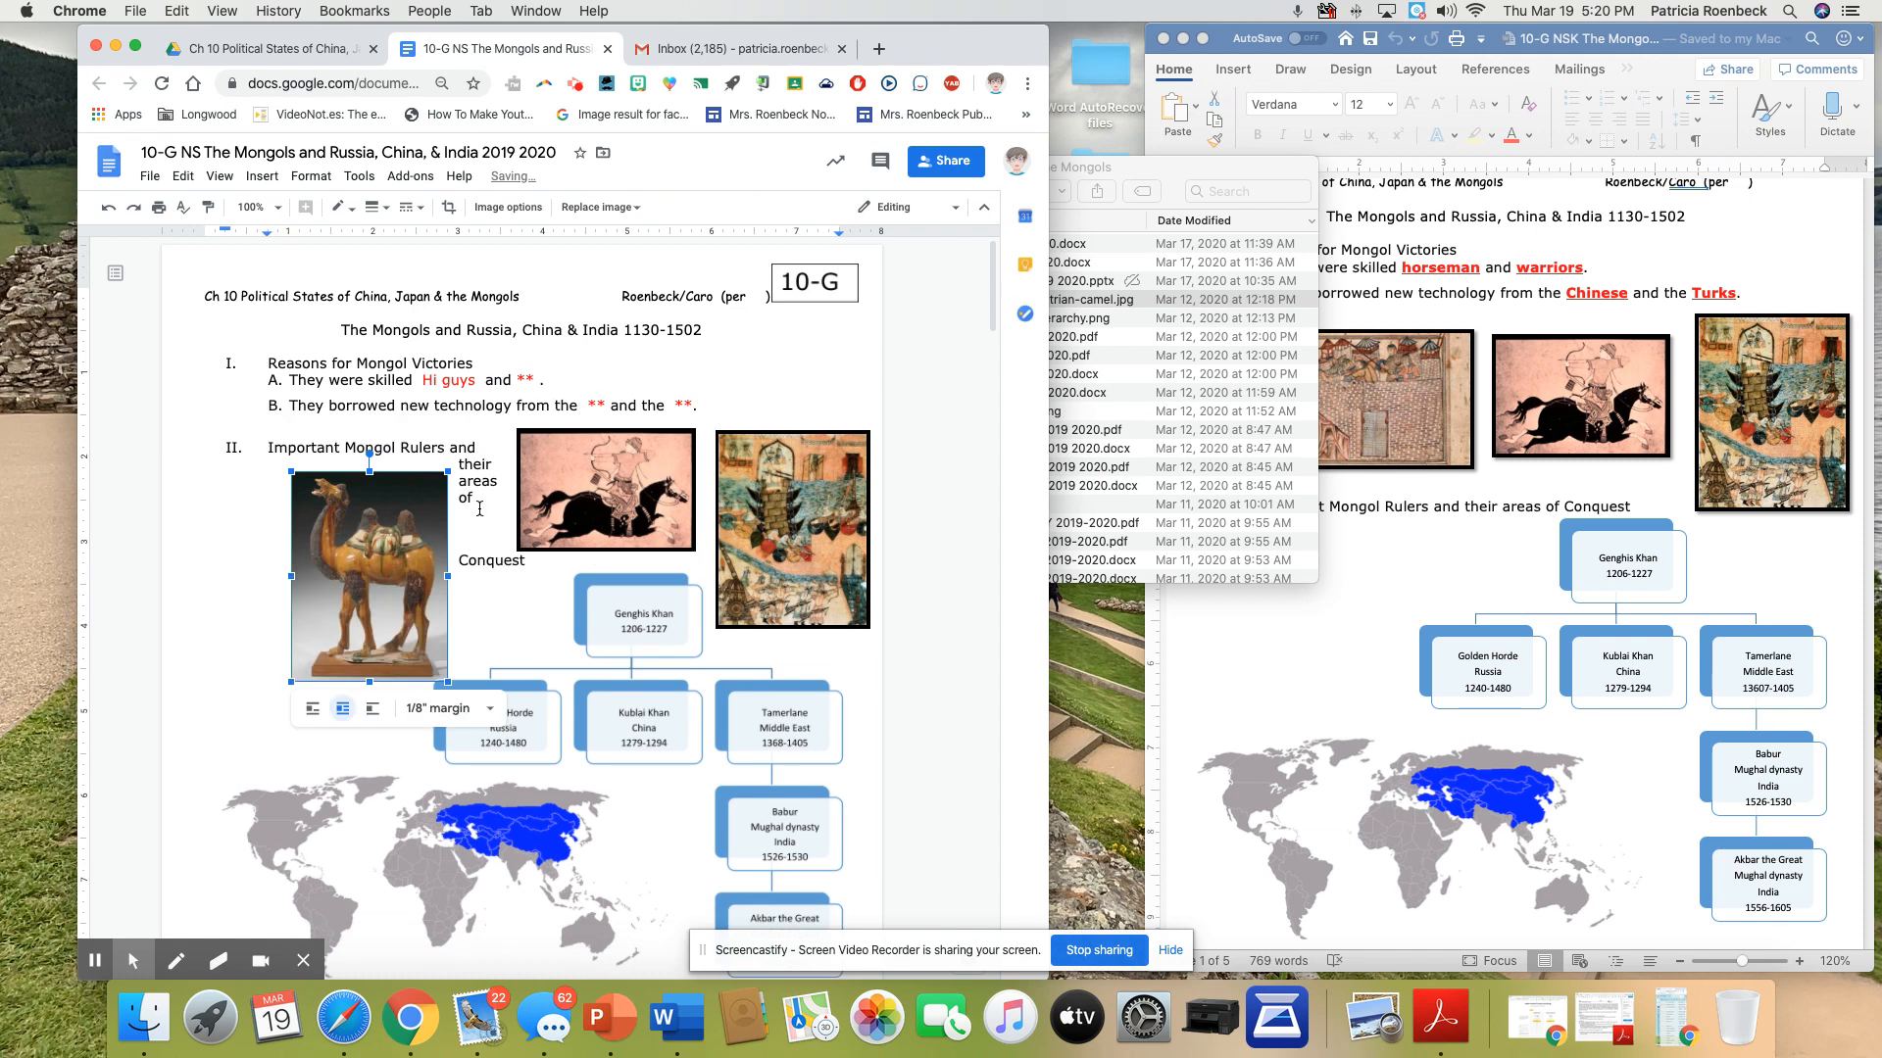
left_click(568, 490)
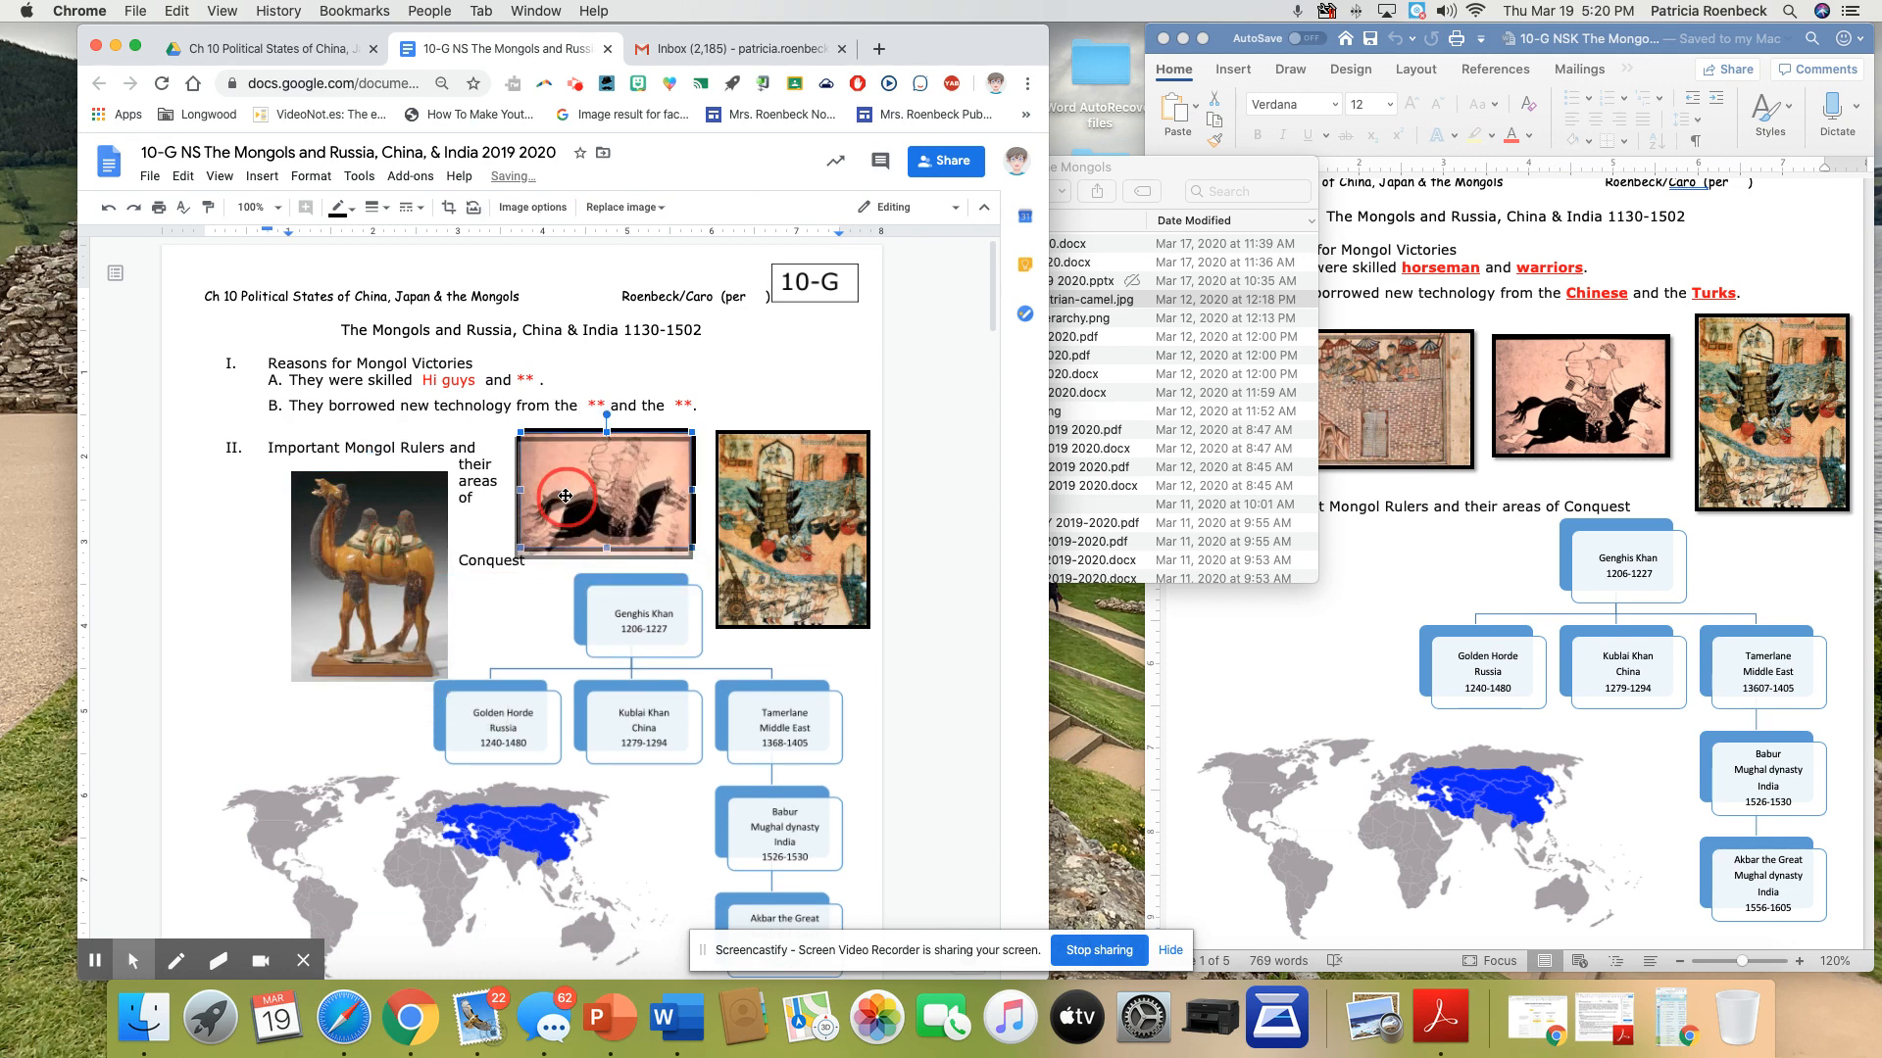
left_click_drag(363, 515, 348, 462)
left_click_drag(549, 498, 534, 480)
left_click(364, 506)
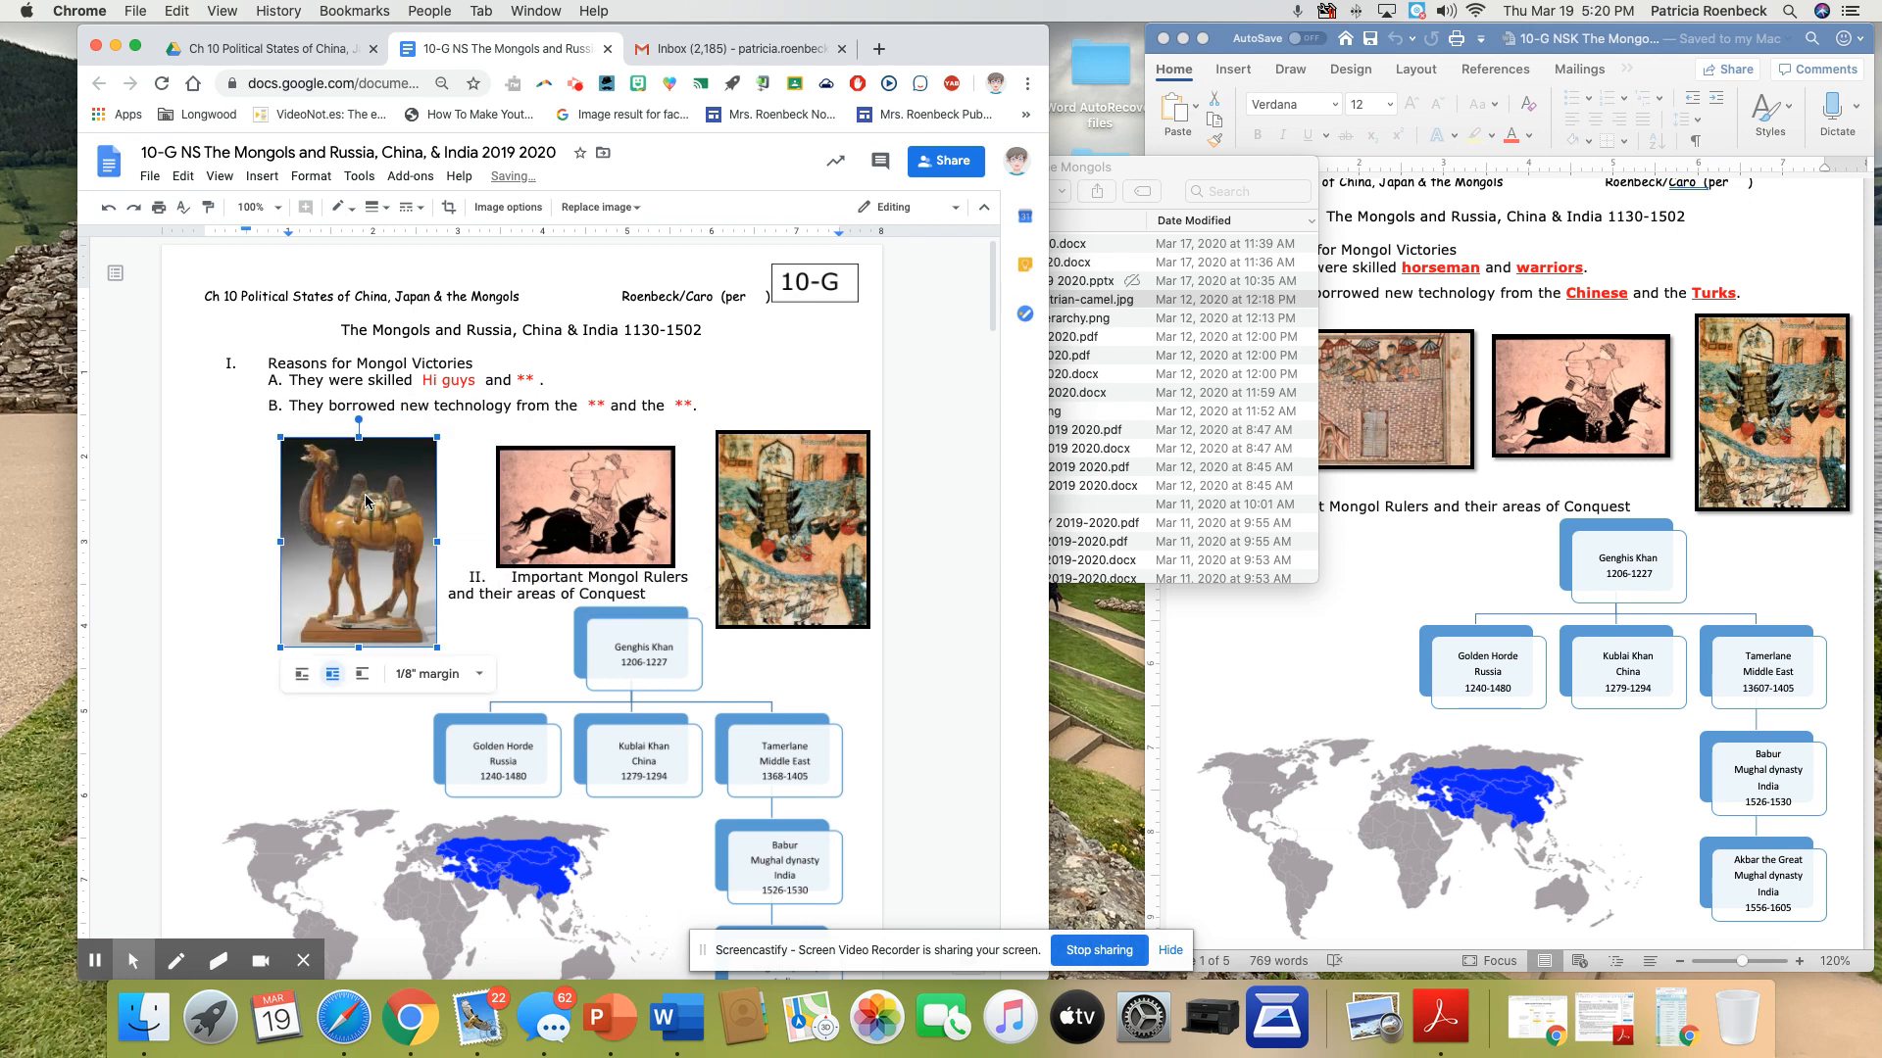
left_click(477, 544)
key("Return")
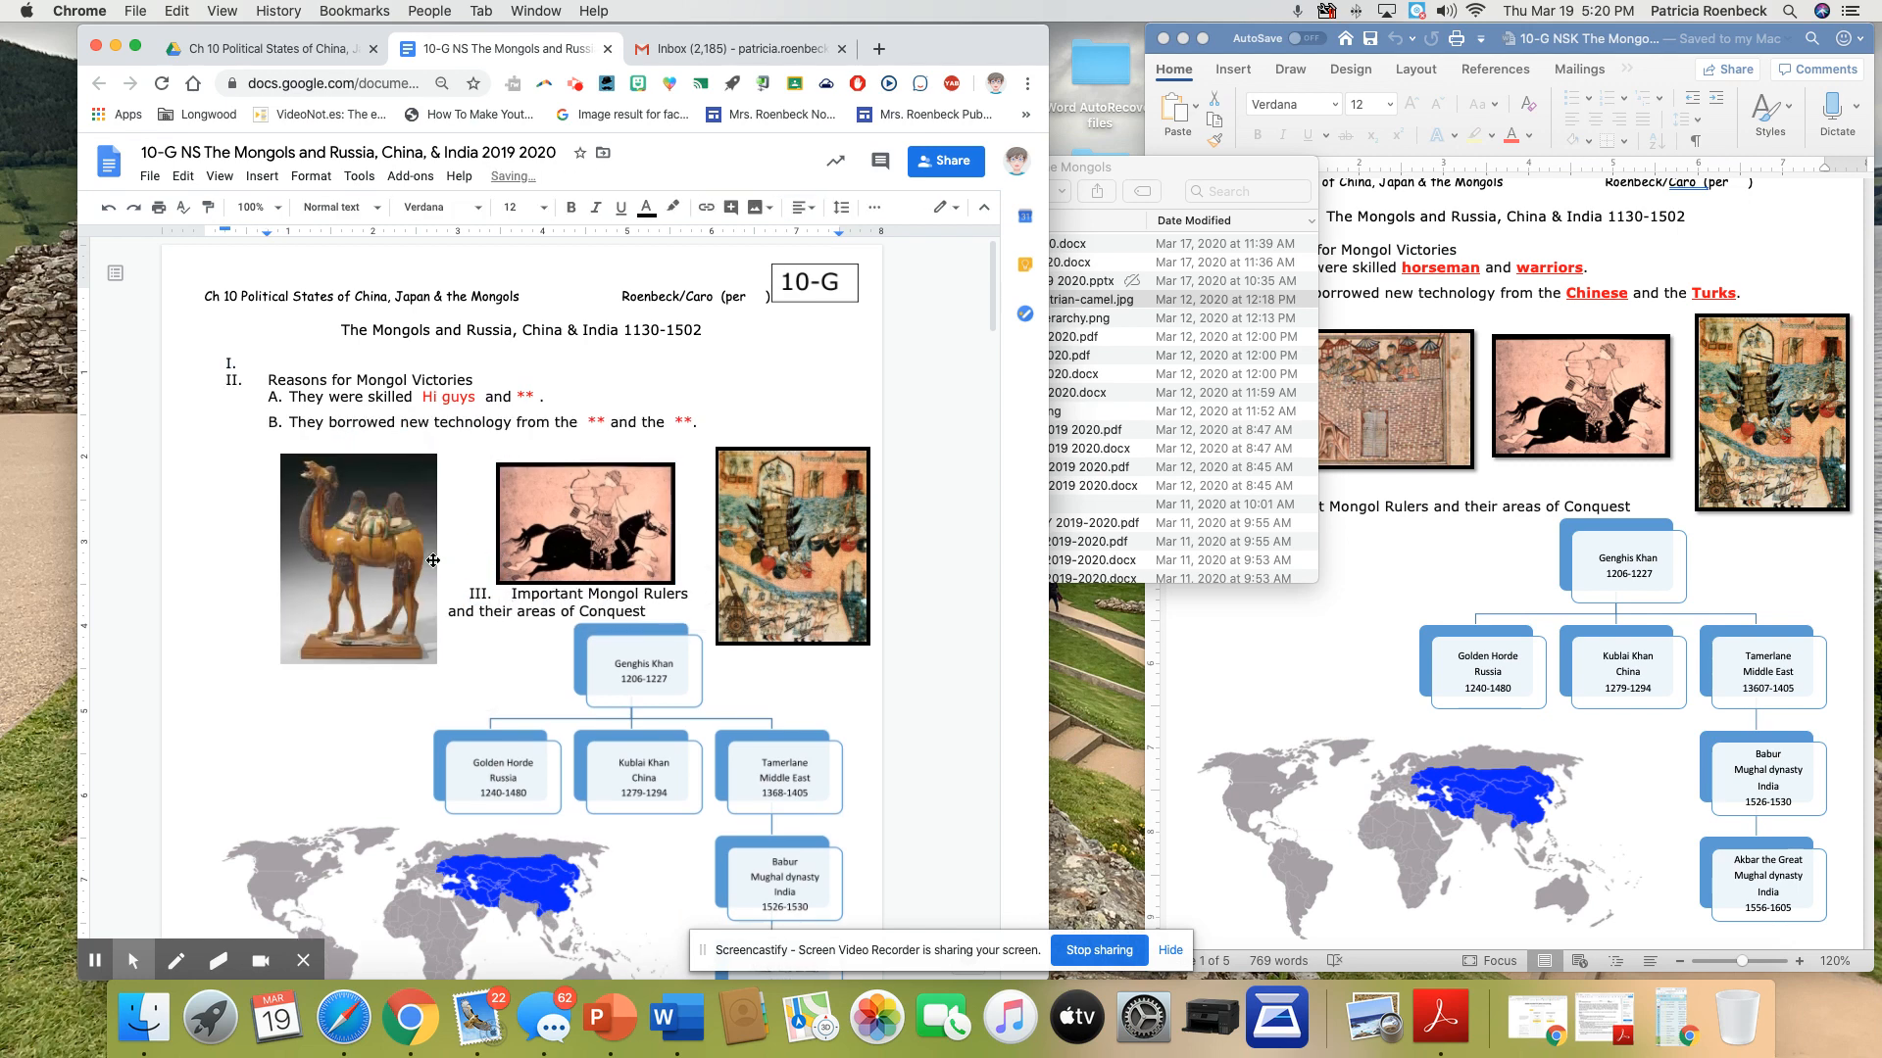
left_click(367, 556)
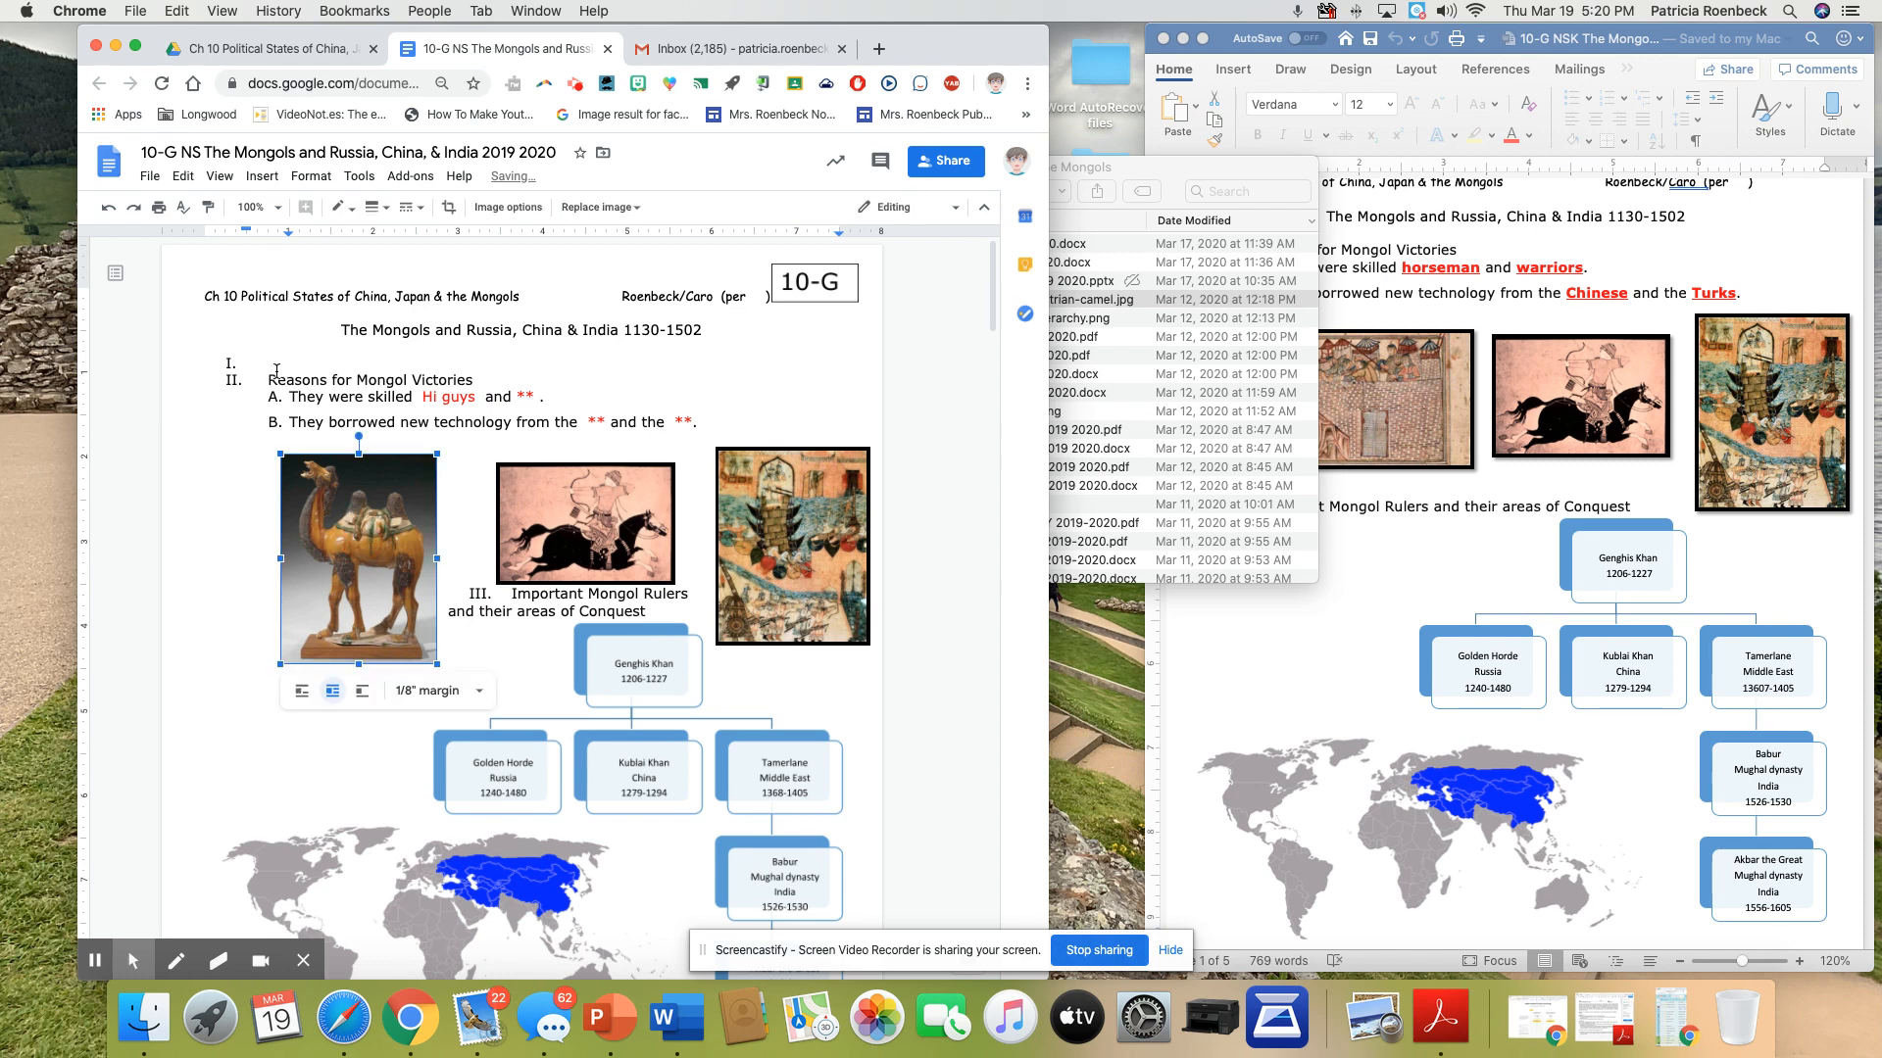
left_click(108, 208)
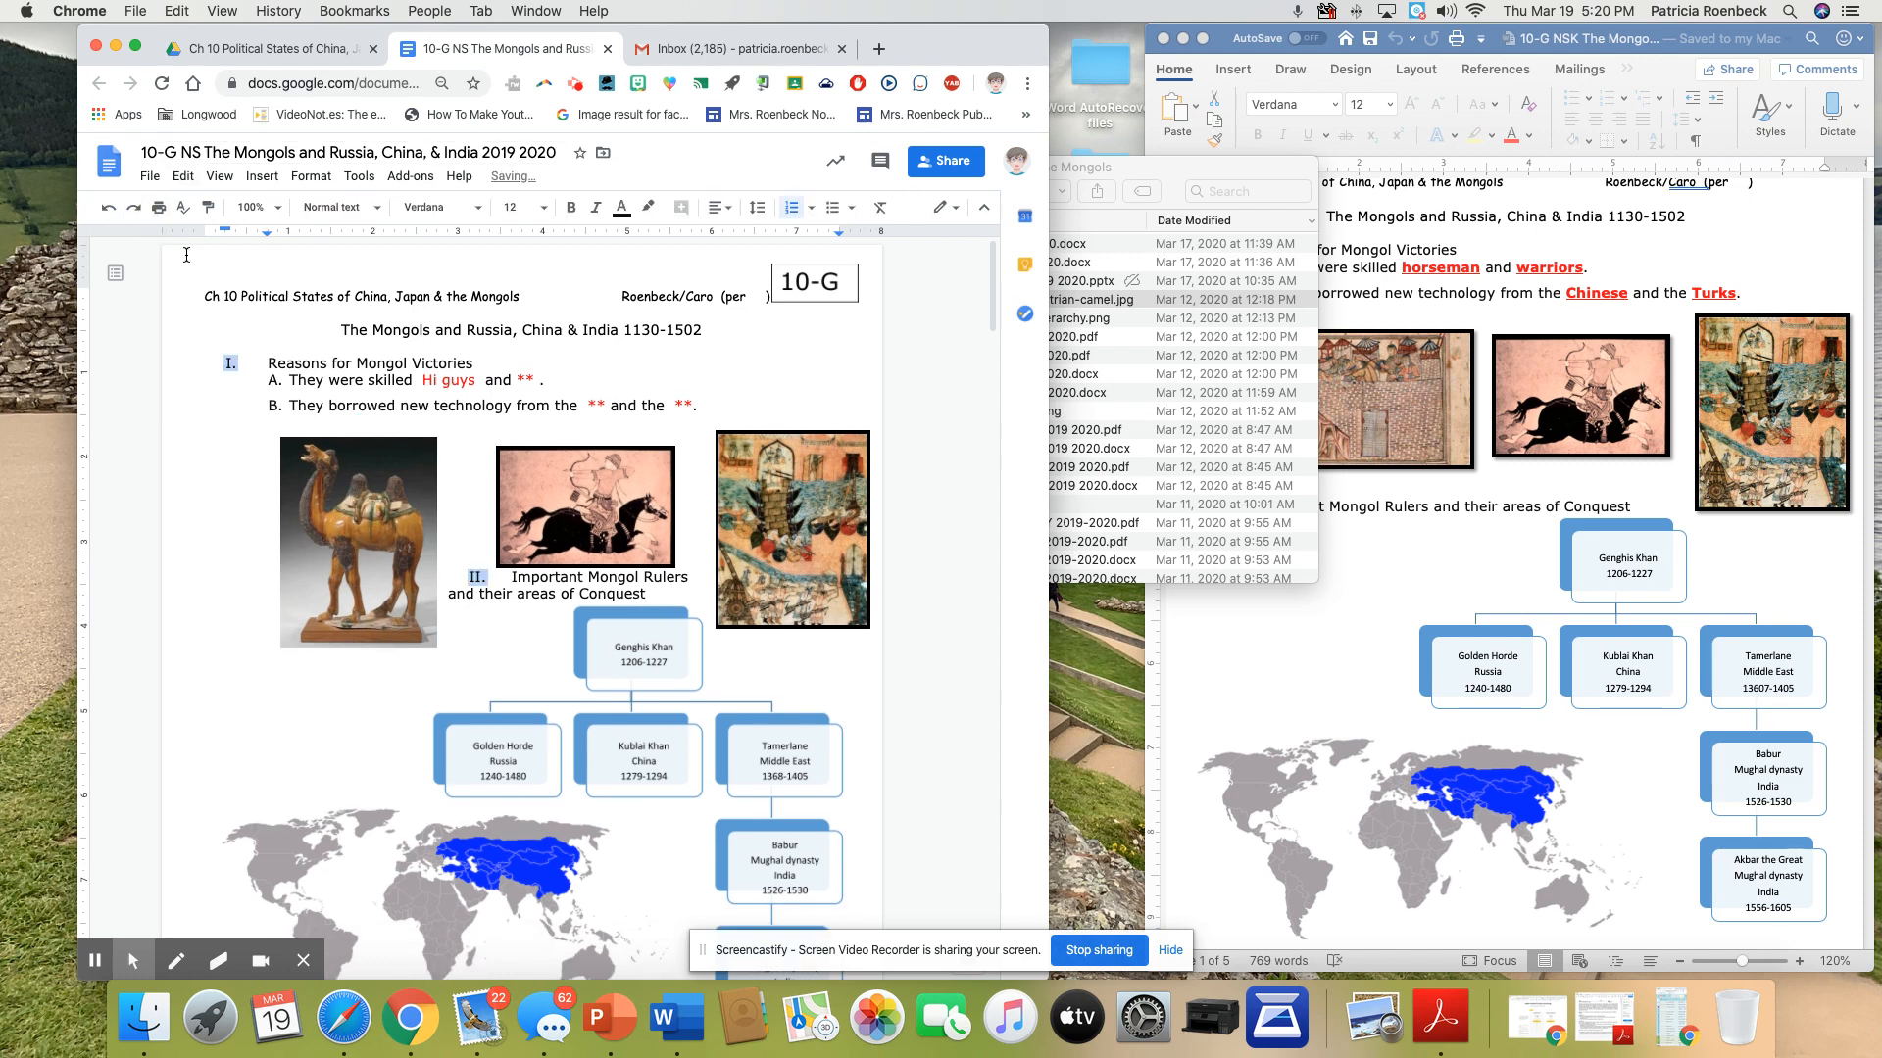
Add blank lines beside the camel picture to push the "Important Mongol Rulers and their areas of Conquest" heading below the pictures
scroll(487, 667, "down", 2)
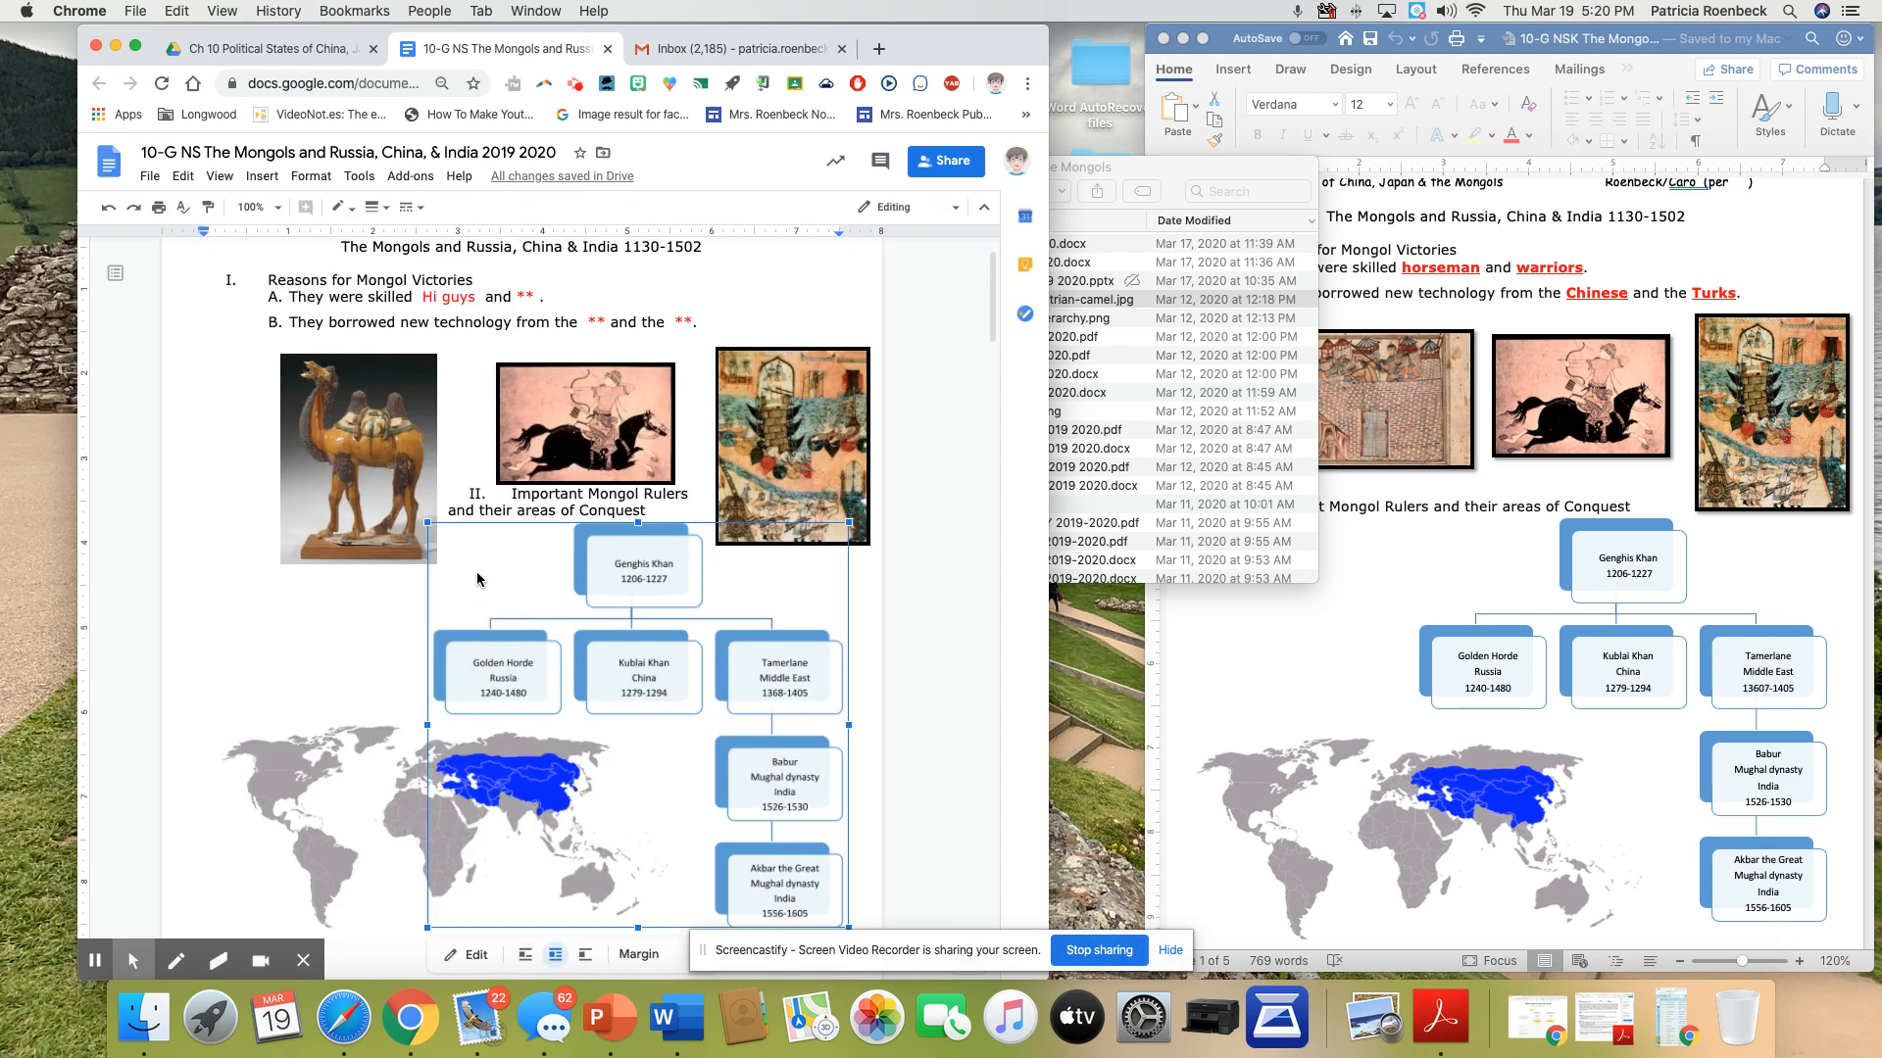
left_click(475, 477)
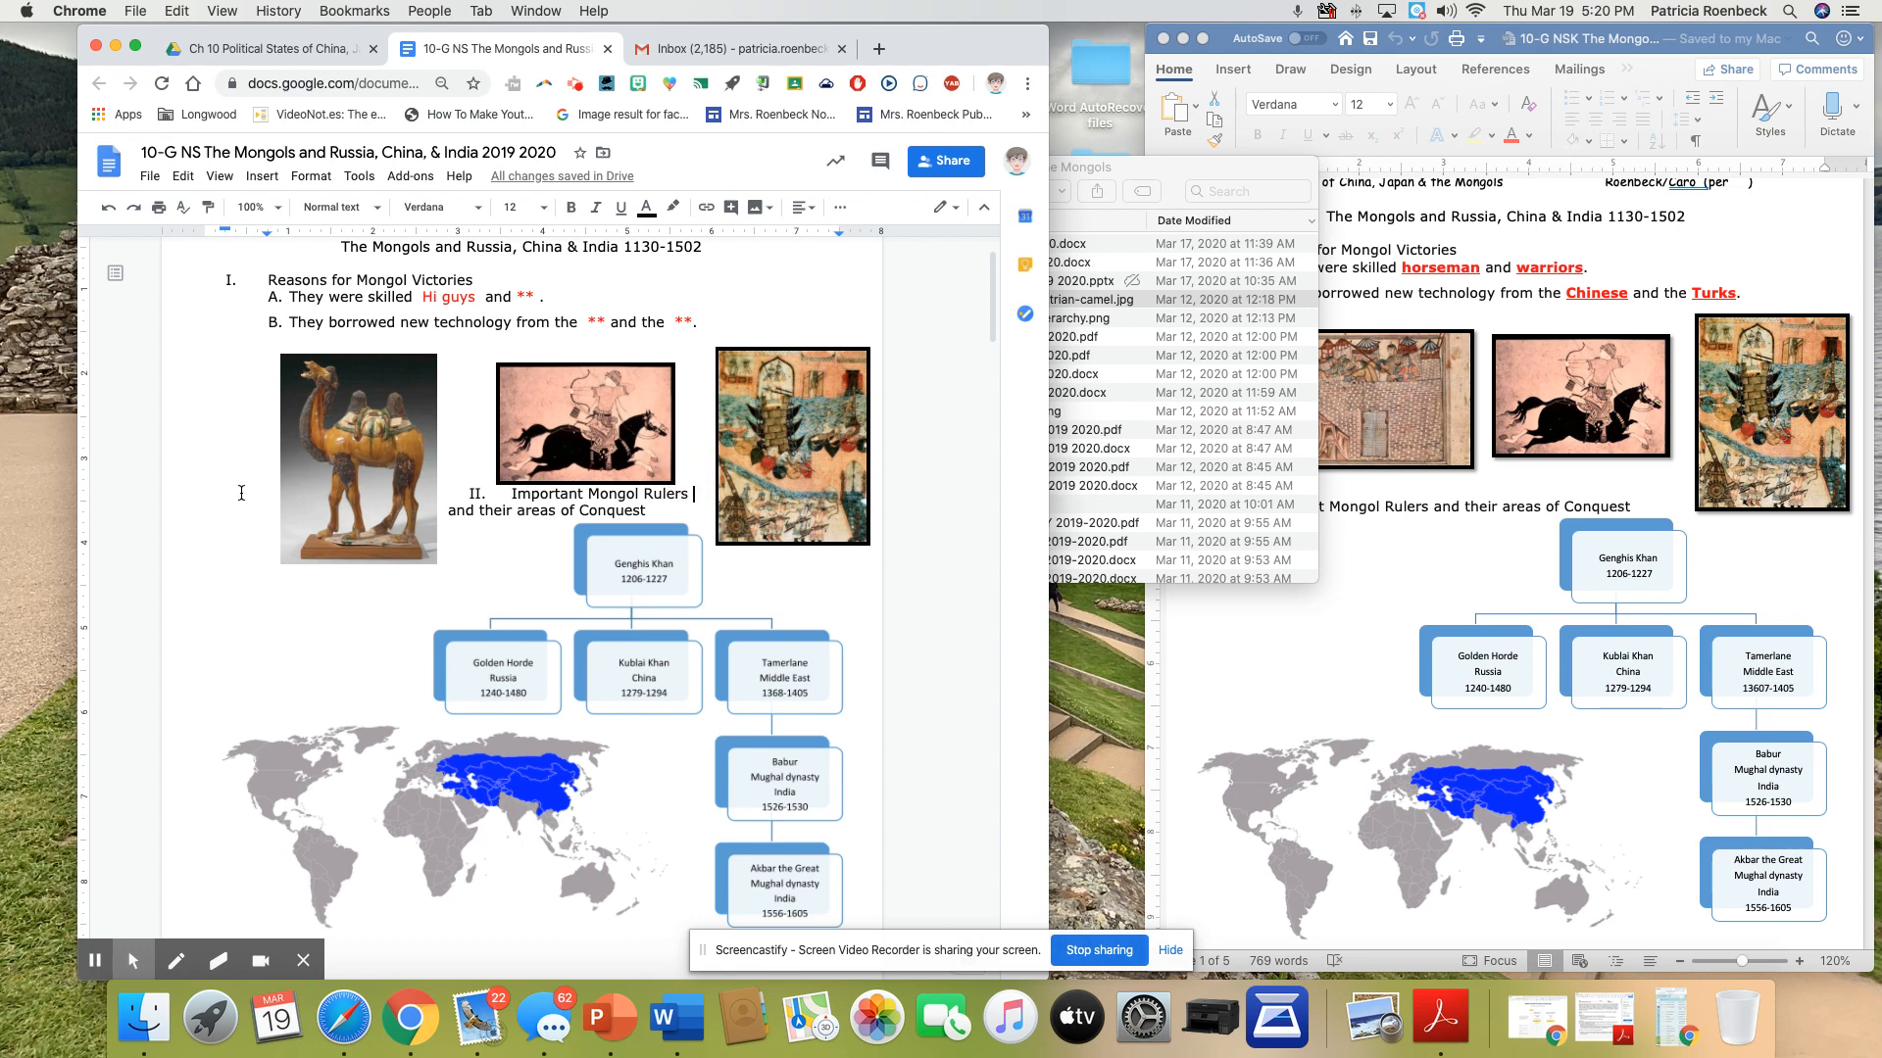
key("Return")
left_click(226, 353)
key("Return")
key("Return")
key("Return")
key("Return")
key("Return")
key("Return")
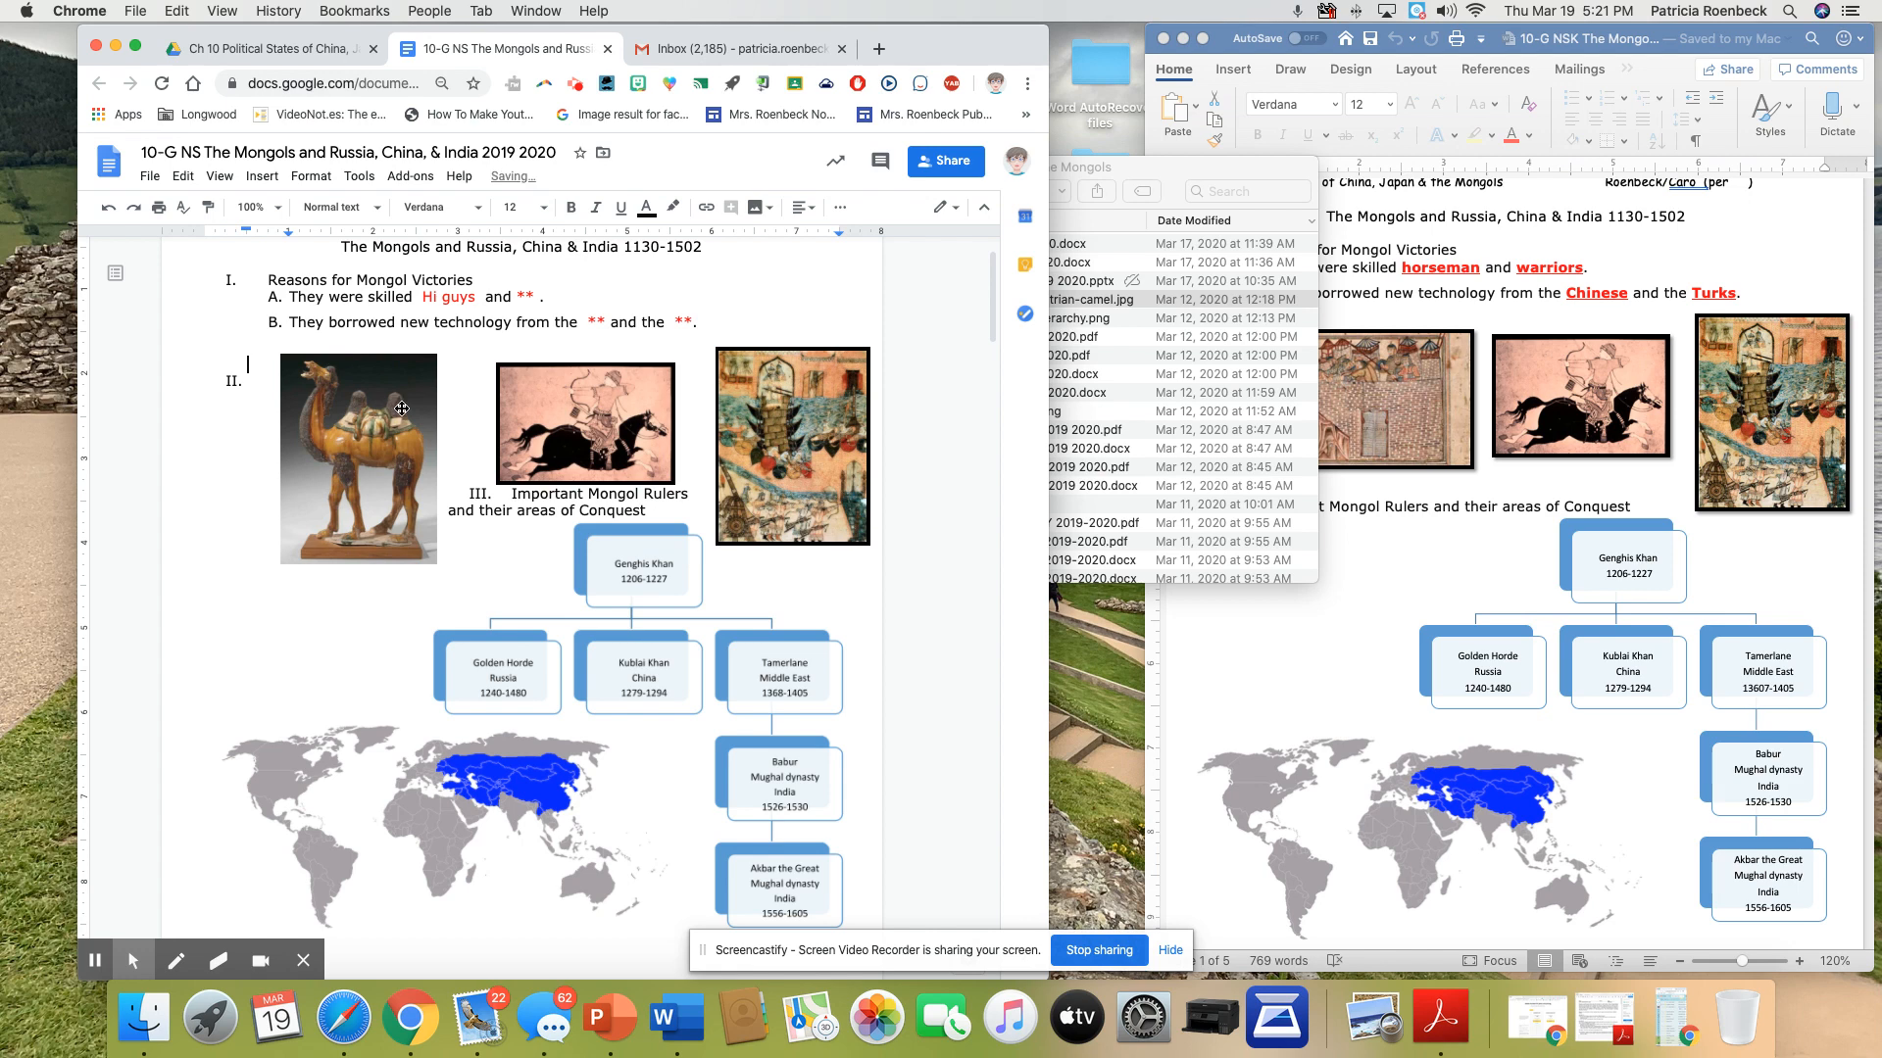
key("Return")
key("Return")
key("Return")
key("Return")
key("Return")
key("Return")
key("Return")
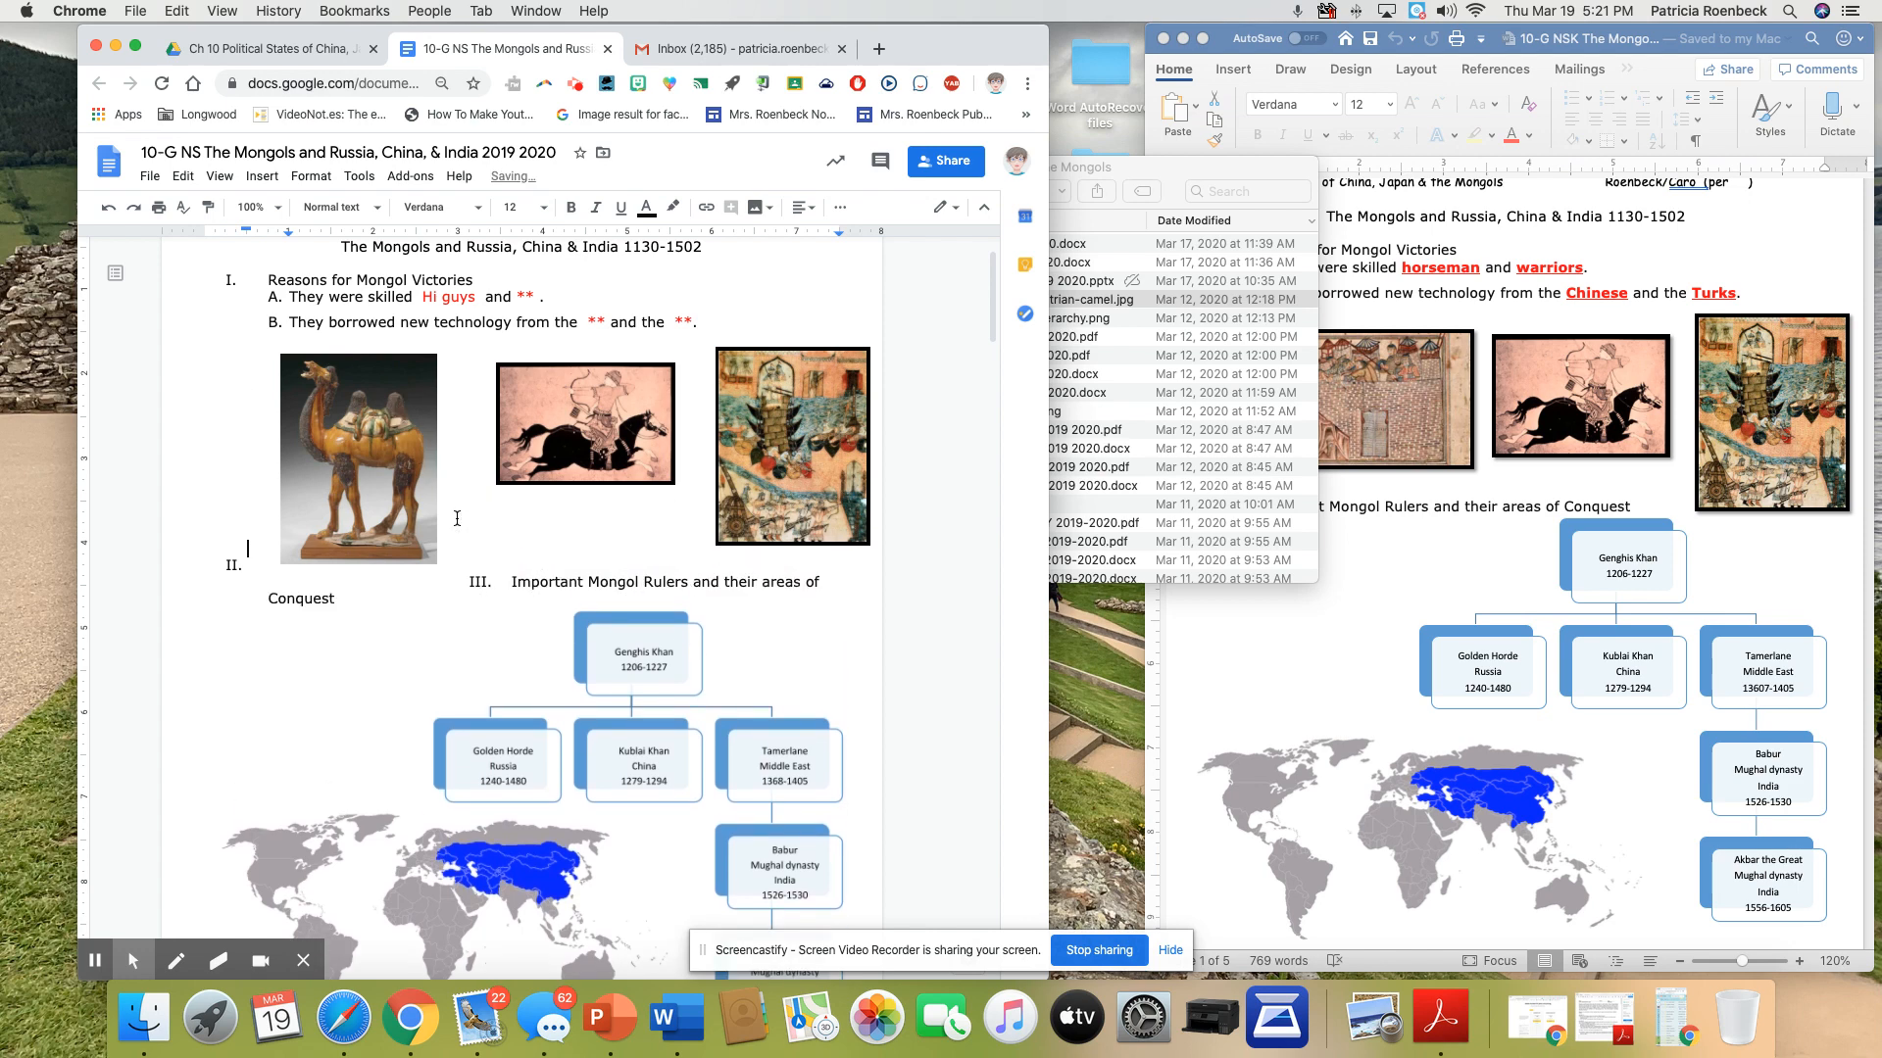
key("Return")
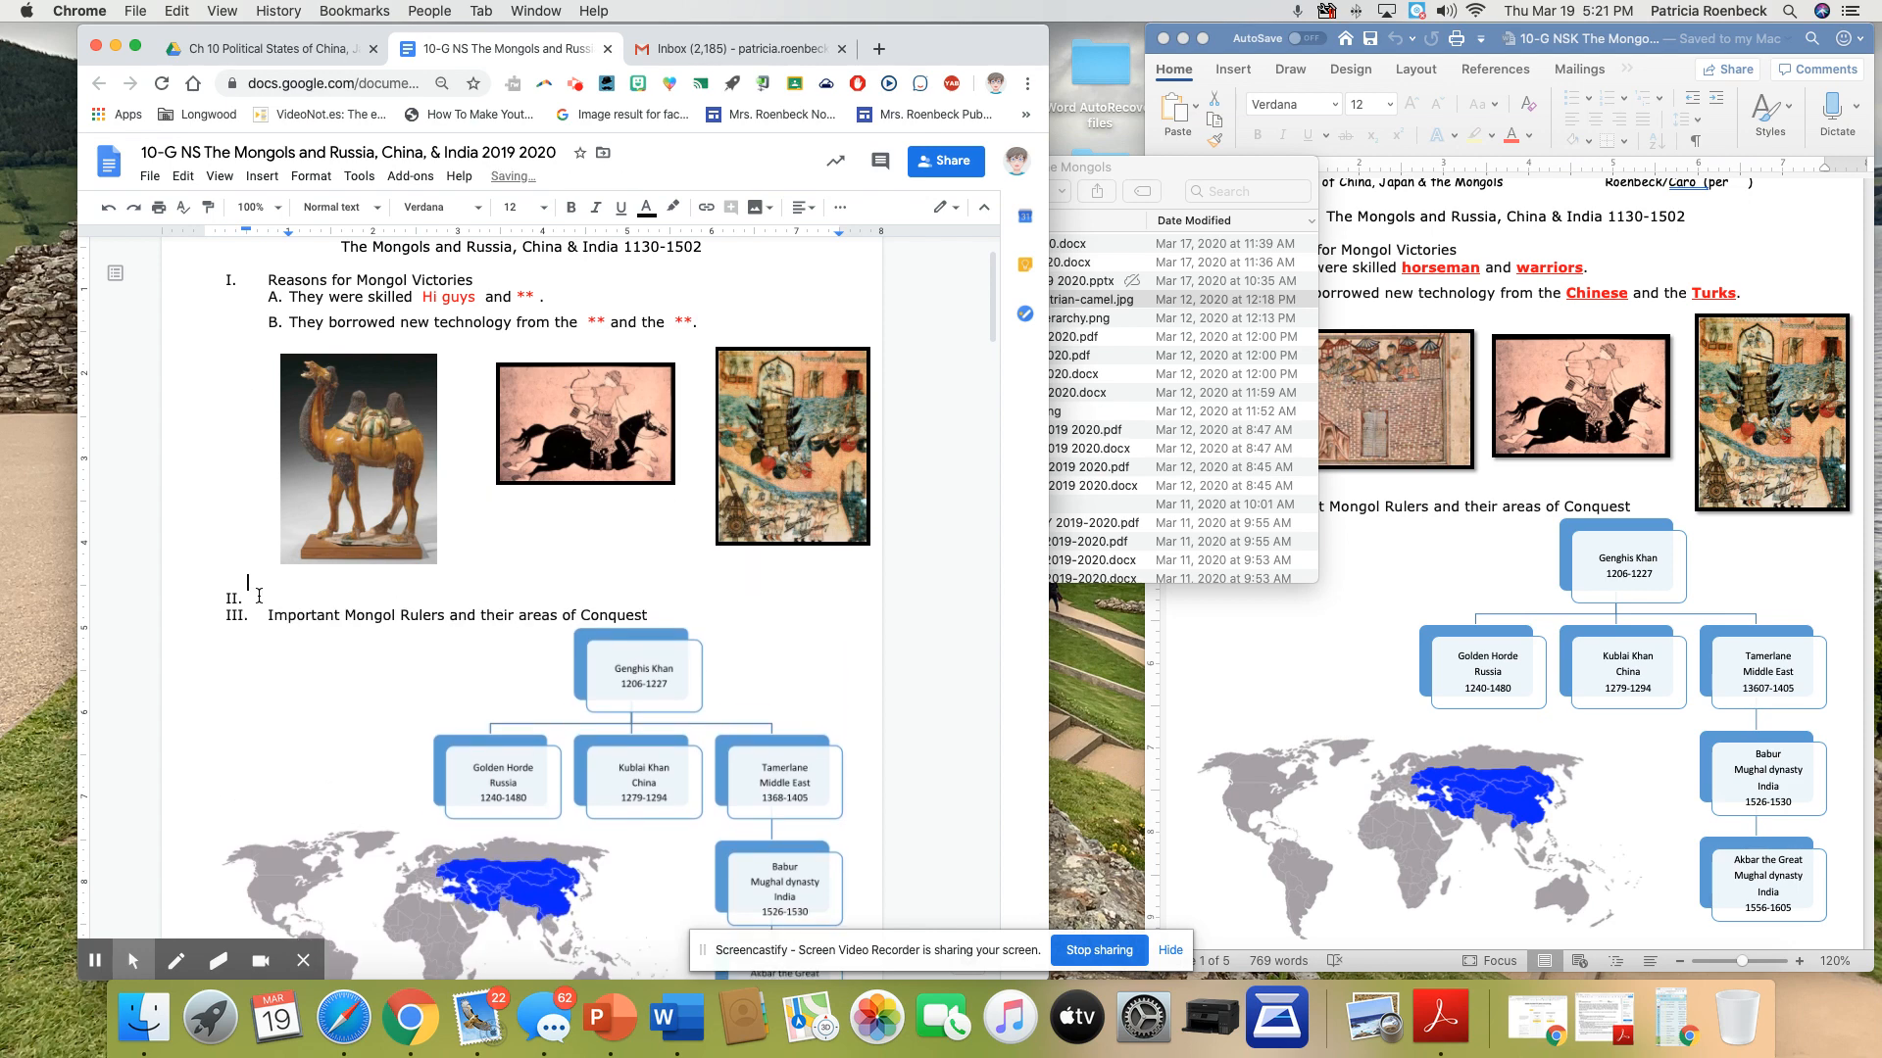
Delete the empty numbered item above "Important Mongol Rulers and their areas of Conquest" and check the page layout
left_click(262, 601)
key("Delete")
scroll(456, 554, "down", 5)
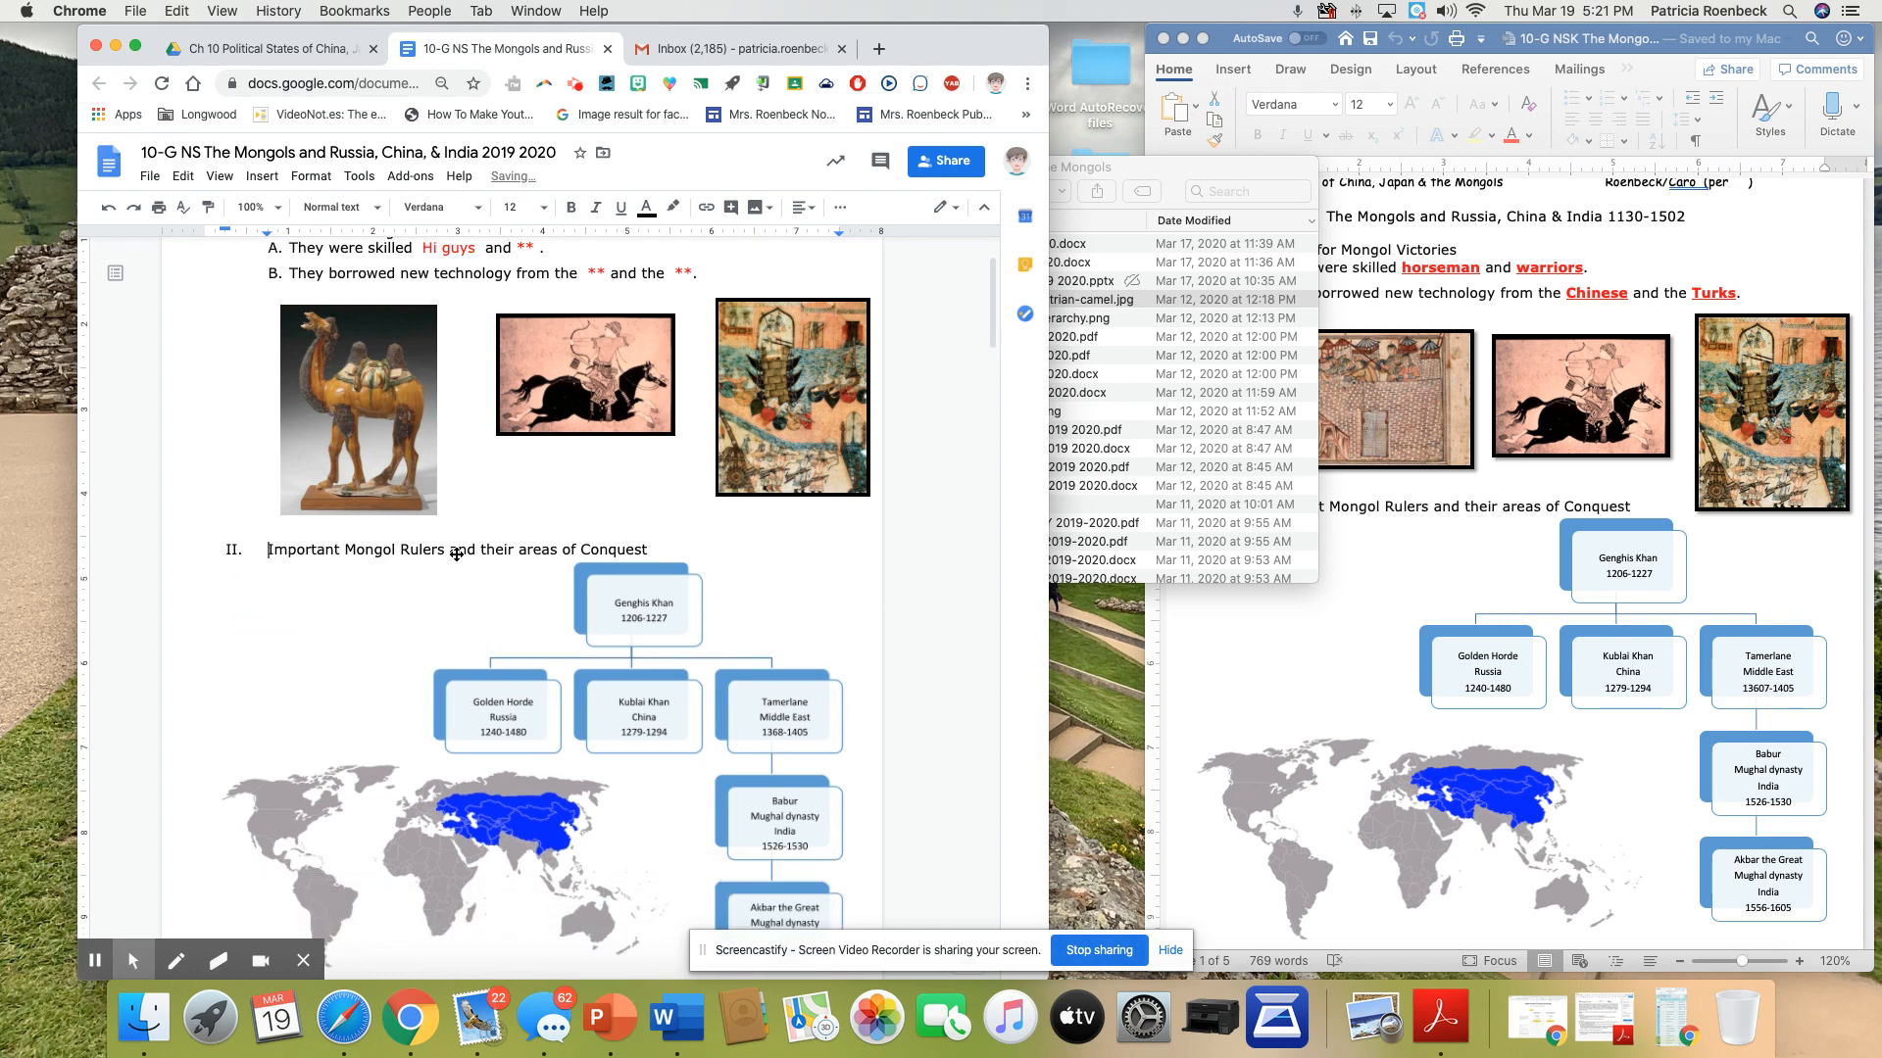
scroll(457, 555, "down", 7)
scroll(456, 555, "up", 13)
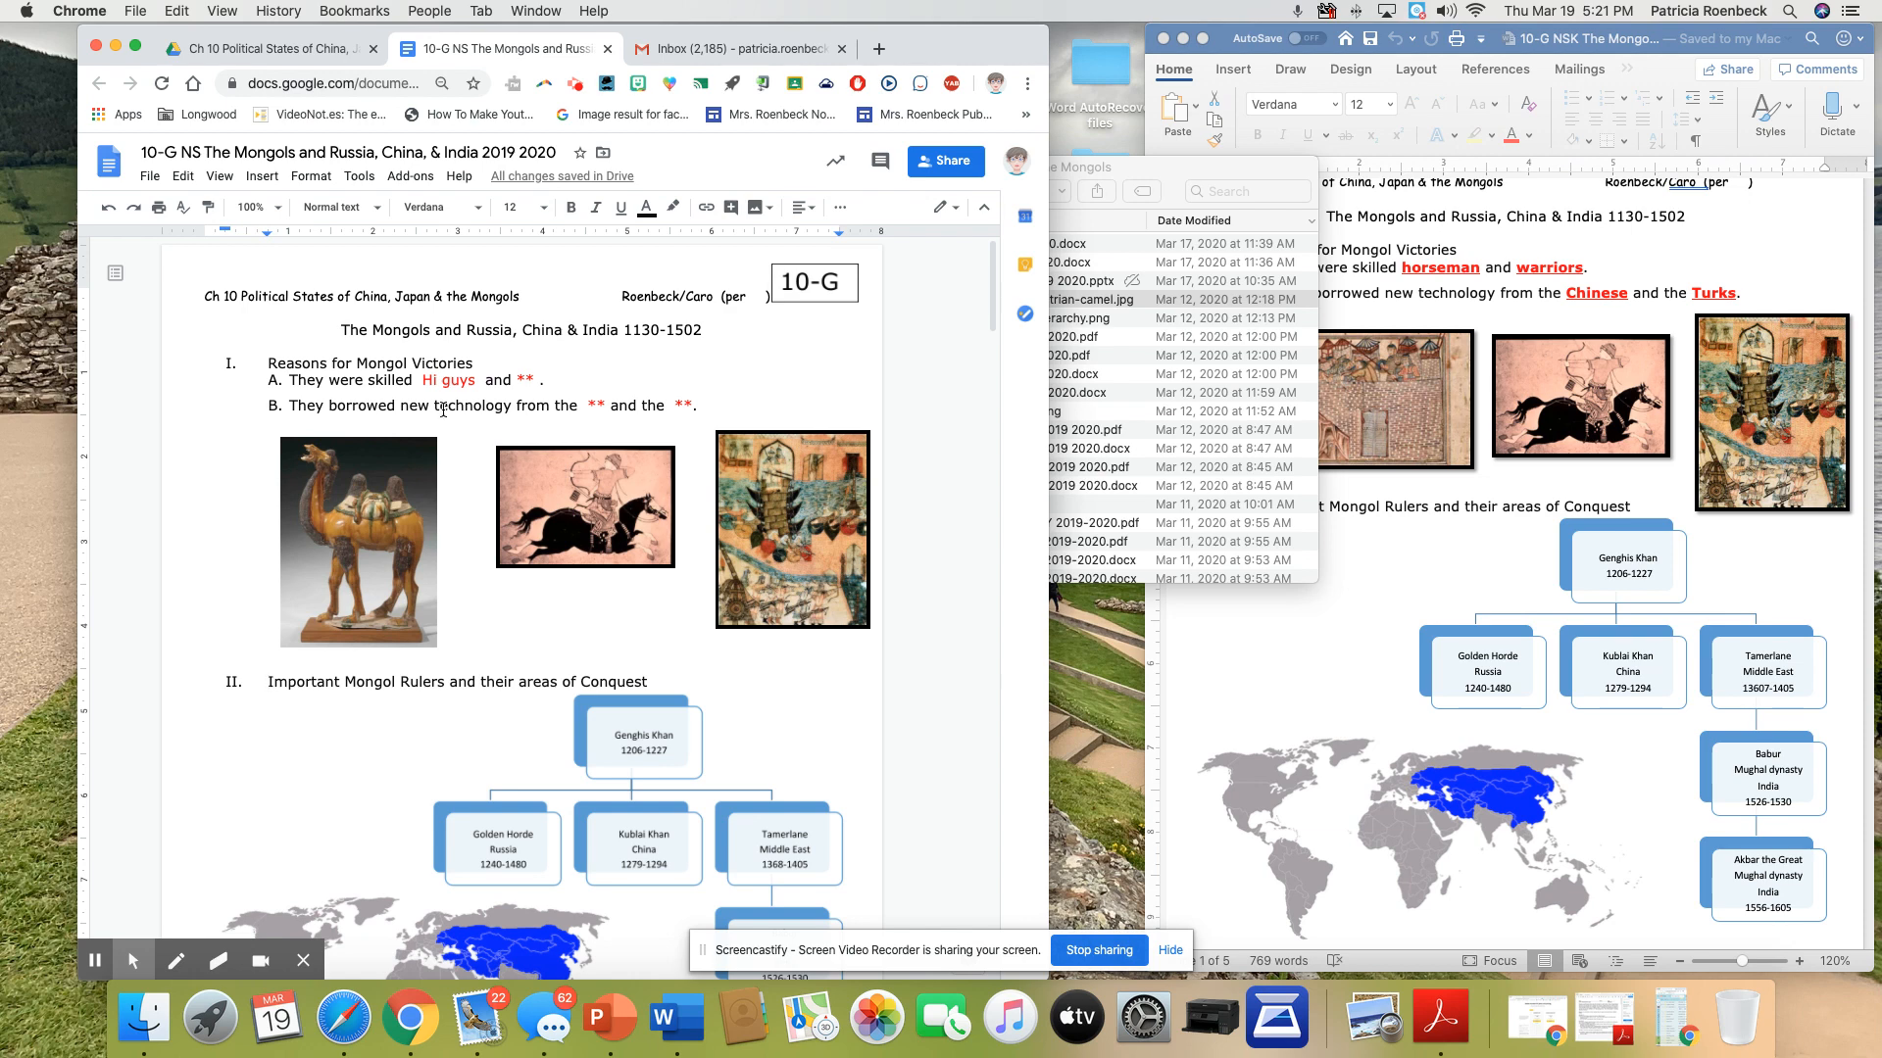
scroll(443, 410, "down", 1)
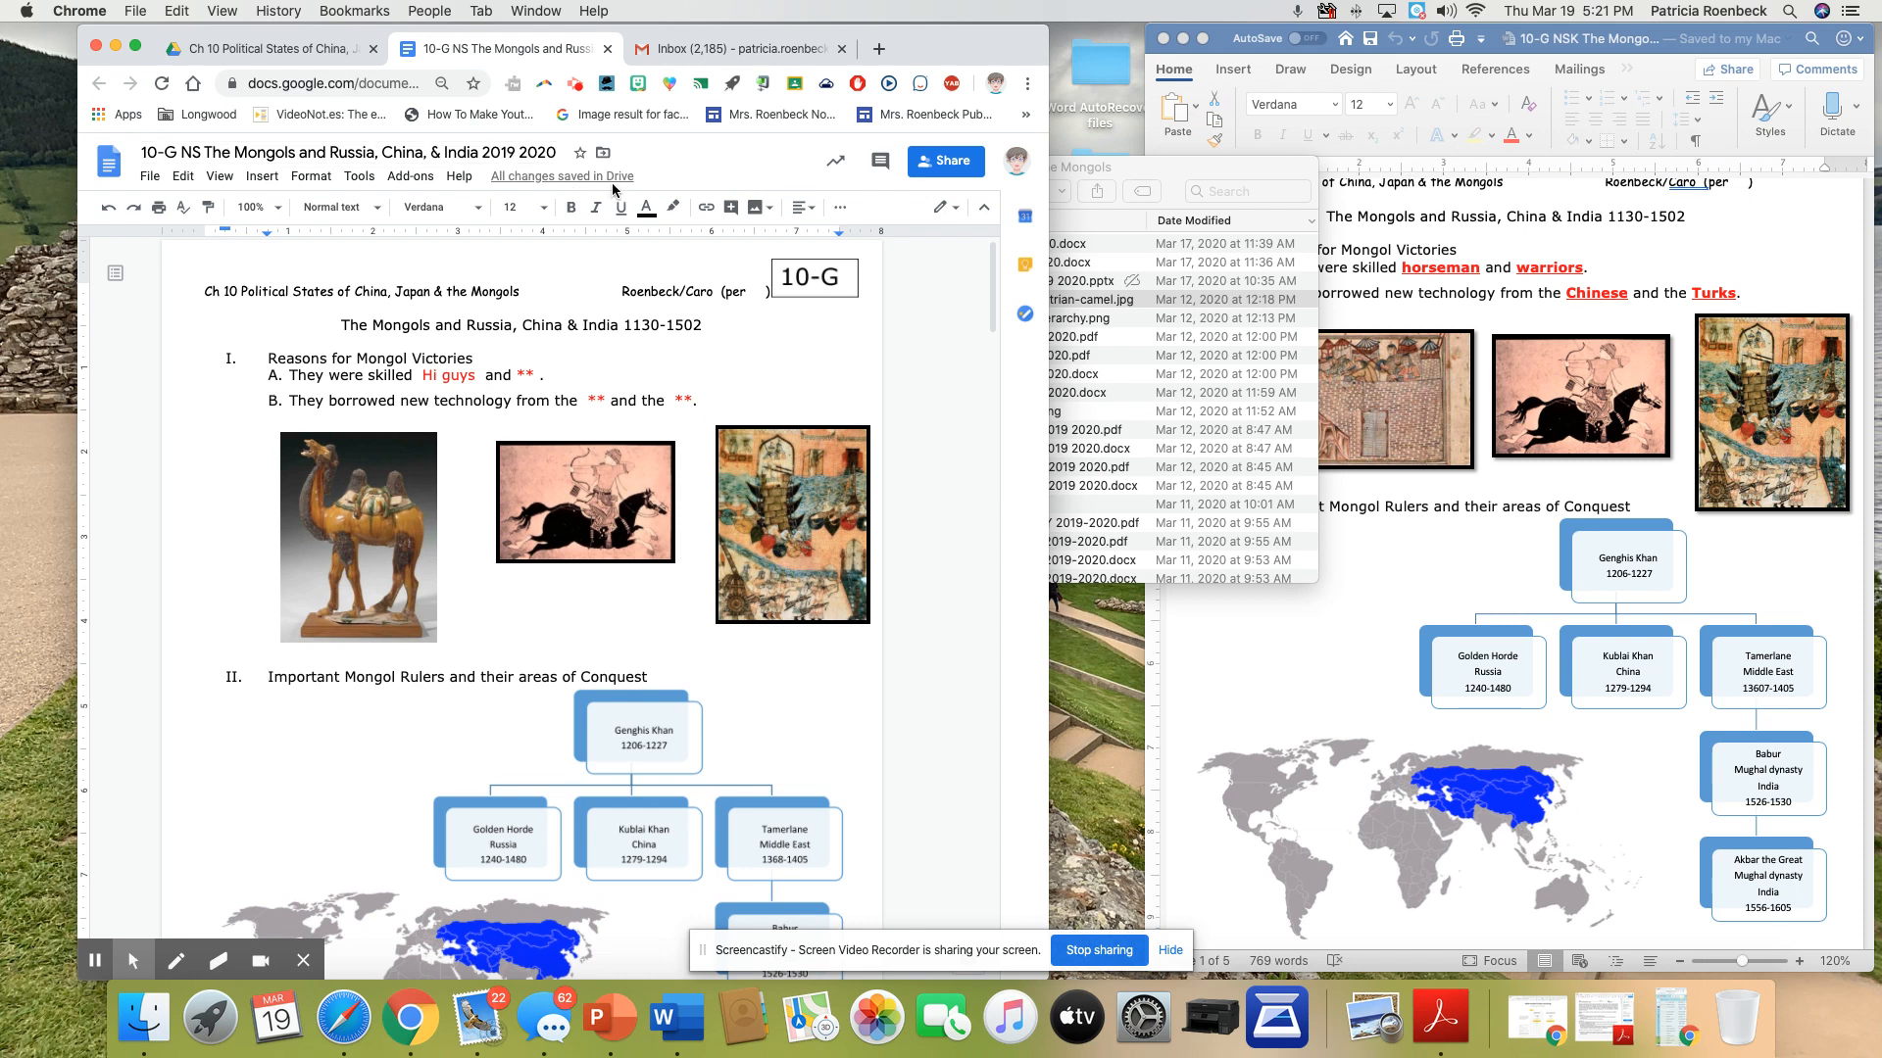